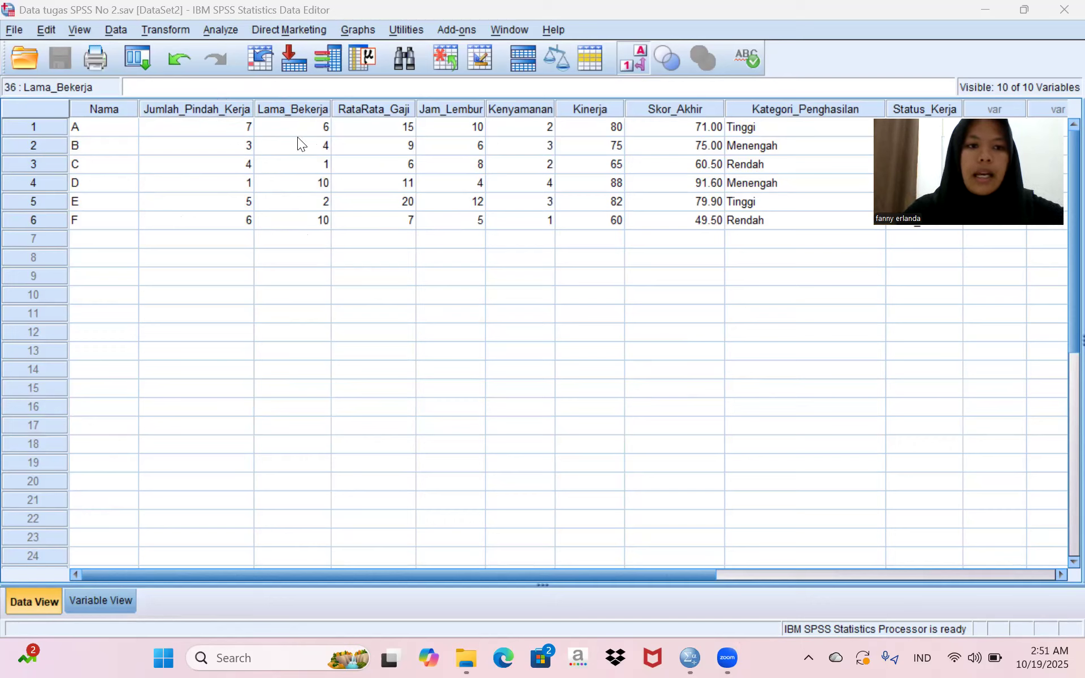
# - Start a Compute Variable transformation with Skor_Akhir as the target variable
pyautogui.click(186, 31)
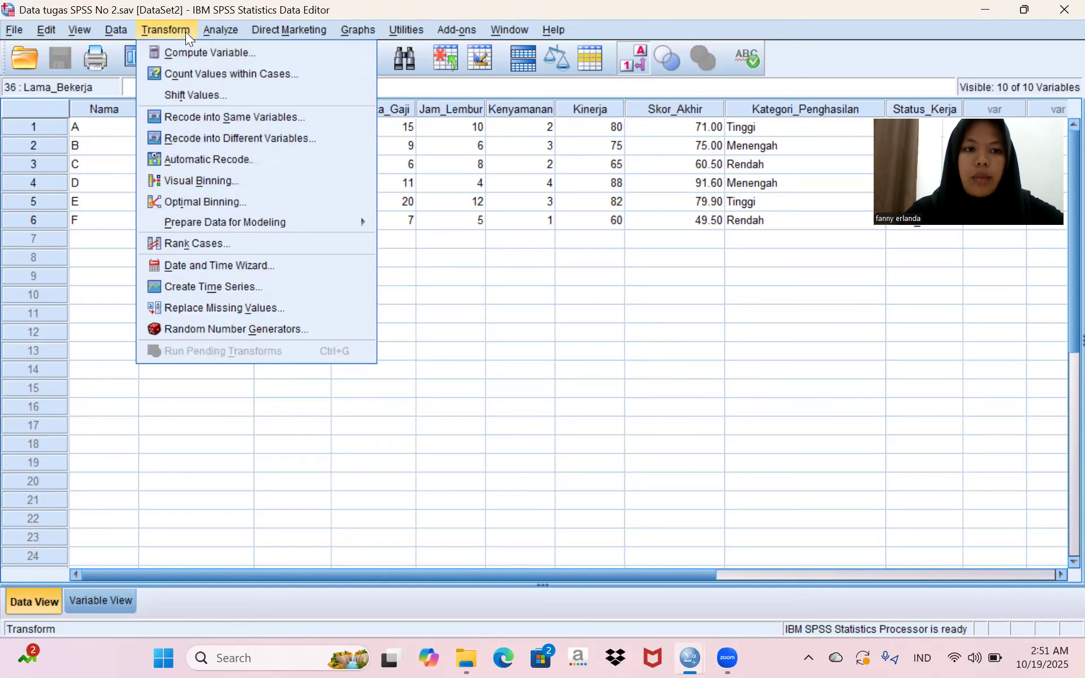
pyautogui.click(212, 52)
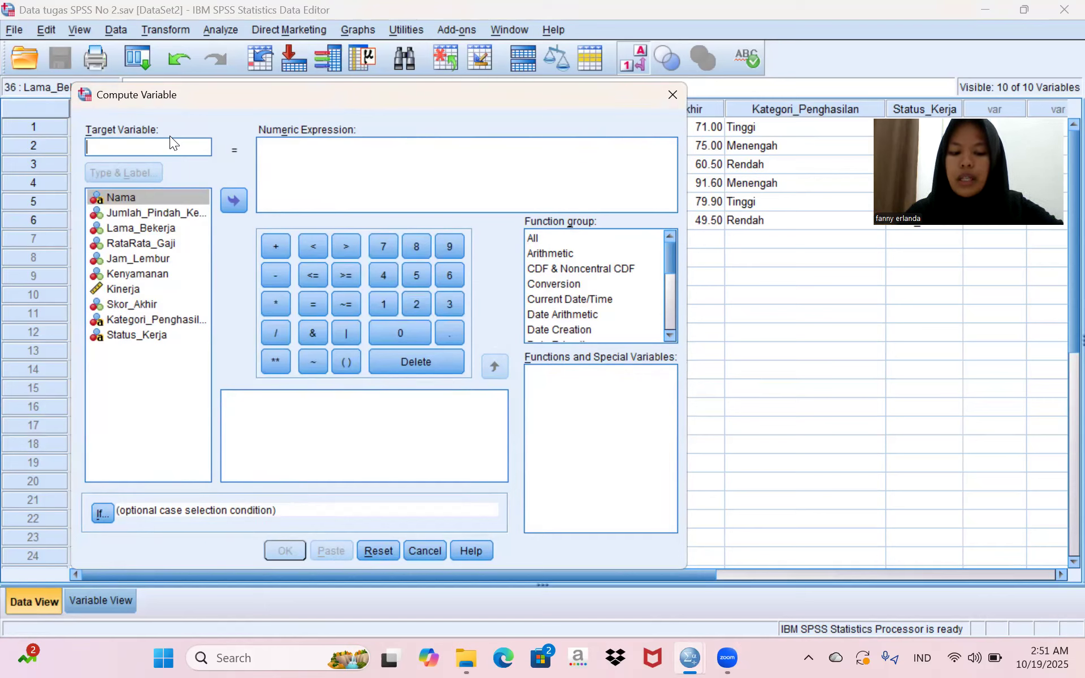
pyautogui.write('skor')
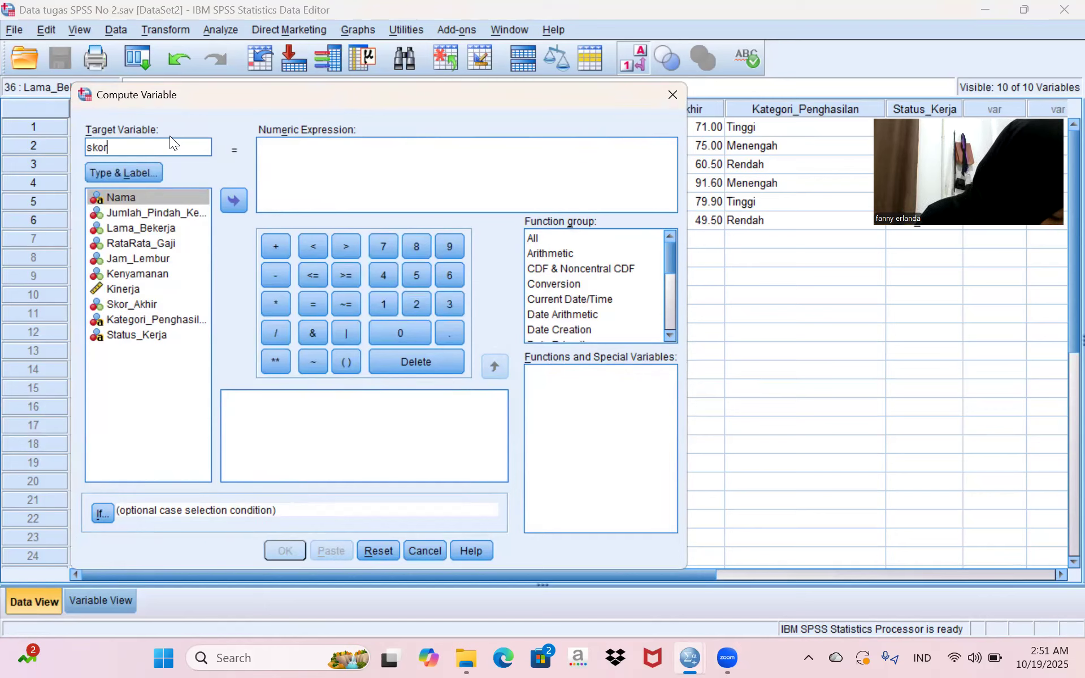
pyautogui.press('BackSpace')
pyautogui.press('BackSpace')
pyautogui.press('BackSpace')
pyautogui.press('BackSpace')
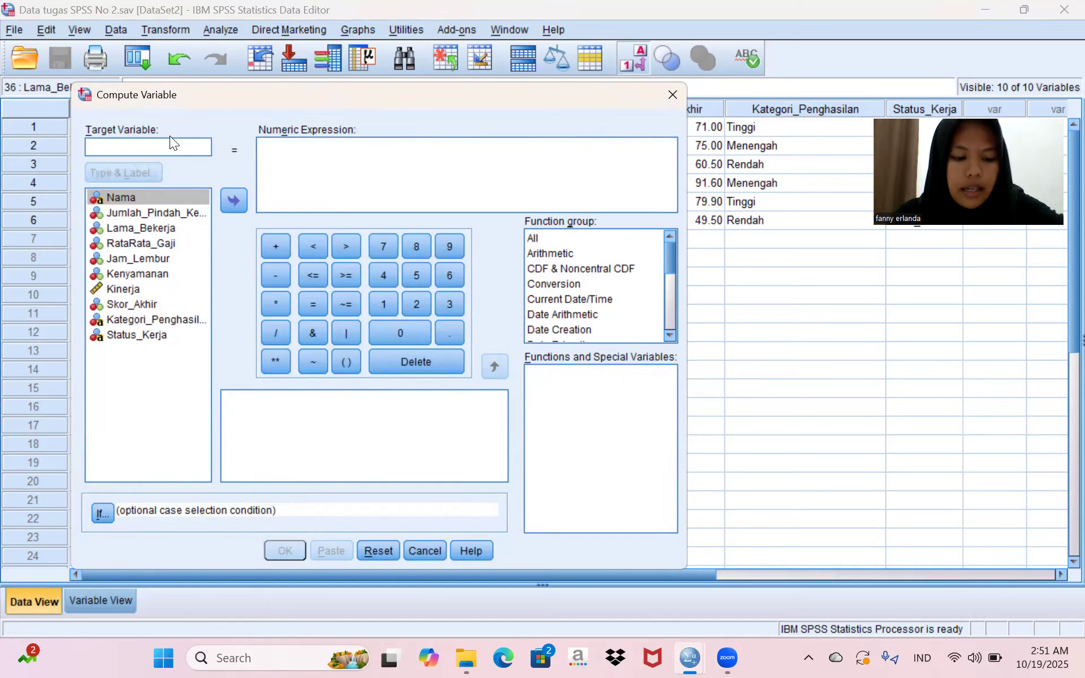
pyautogui.write('Skor')
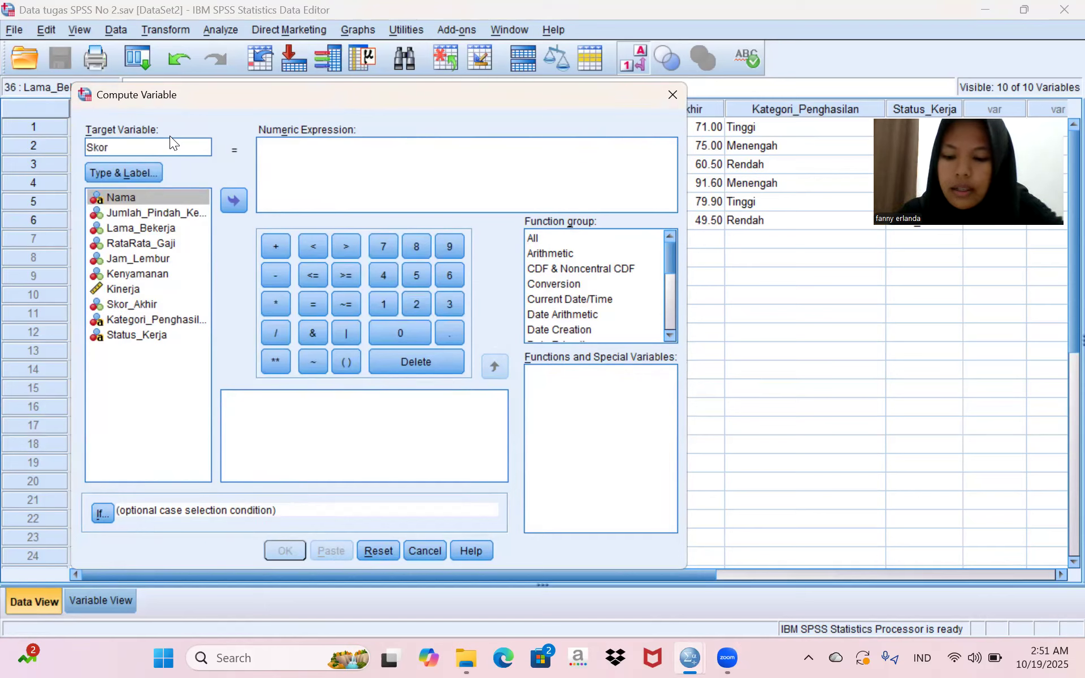
pyautogui.write('_A')
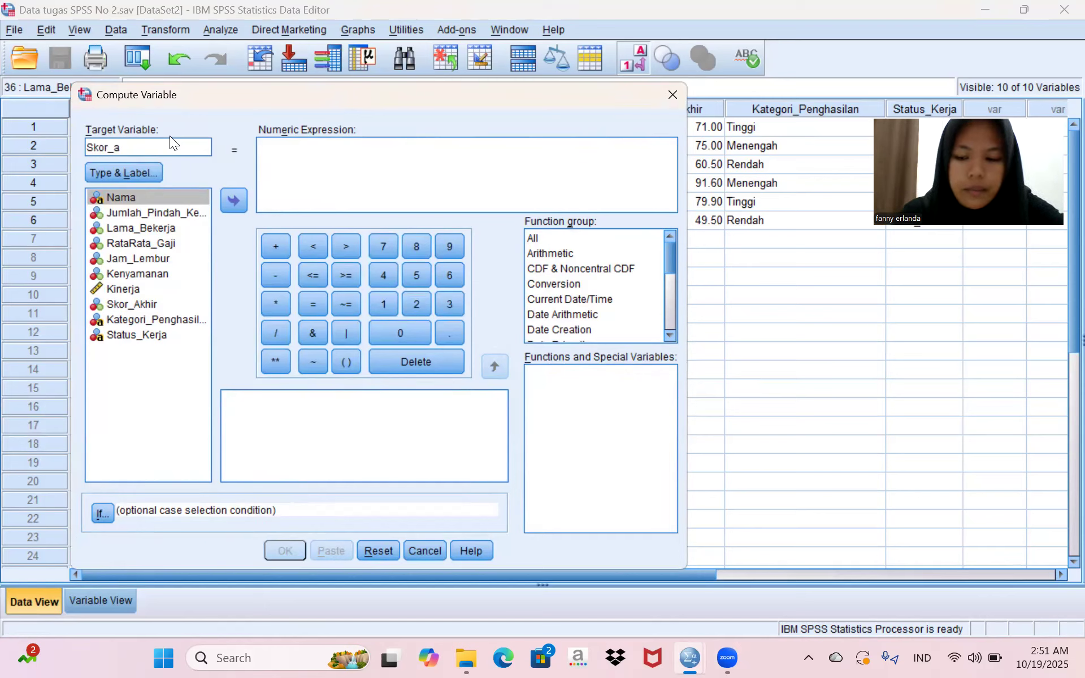
pyautogui.write('khir')
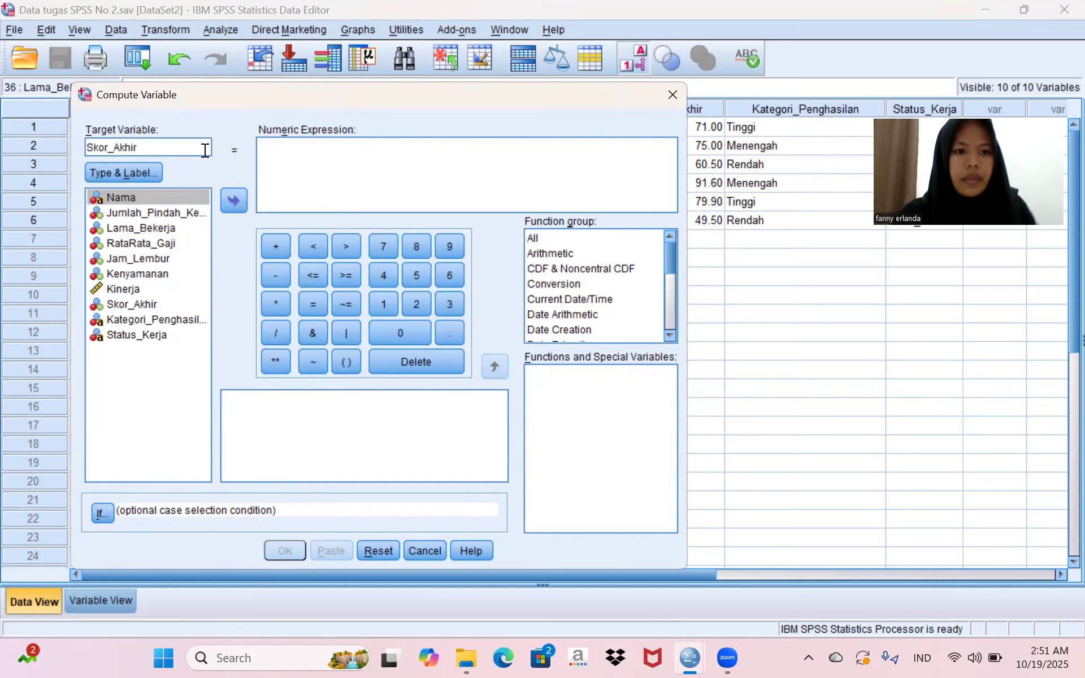
# - Begin the numeric expression for Skor_Akhir with a single opening parenthesis
pyautogui.click(267, 159)
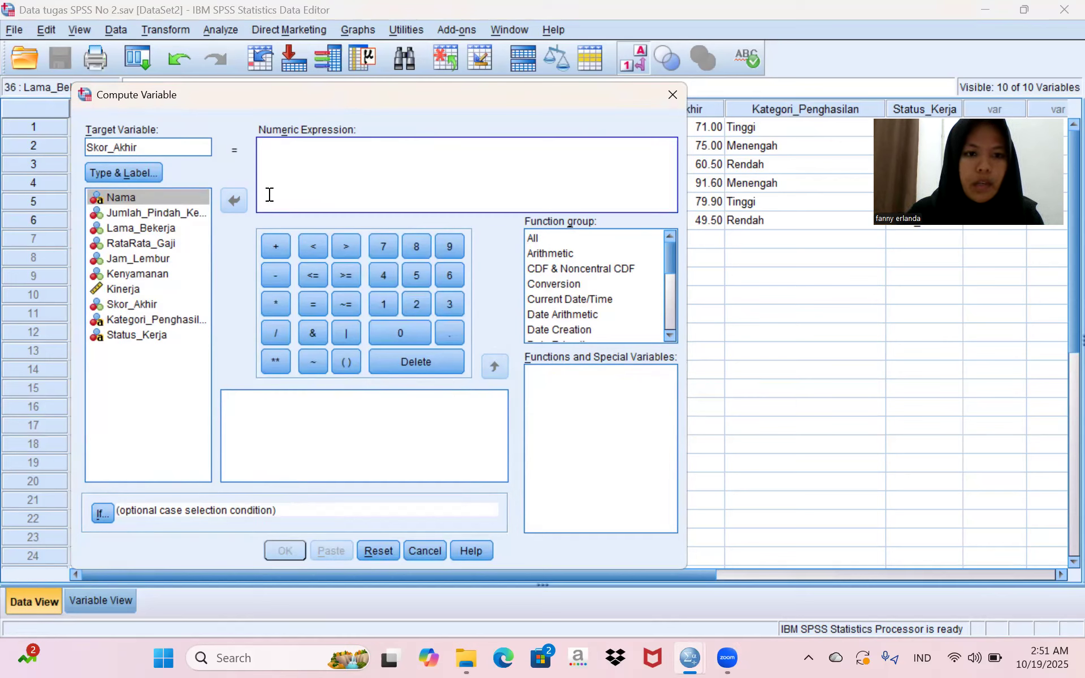
pyautogui.click(336, 358)
pyautogui.press('BackSpace')
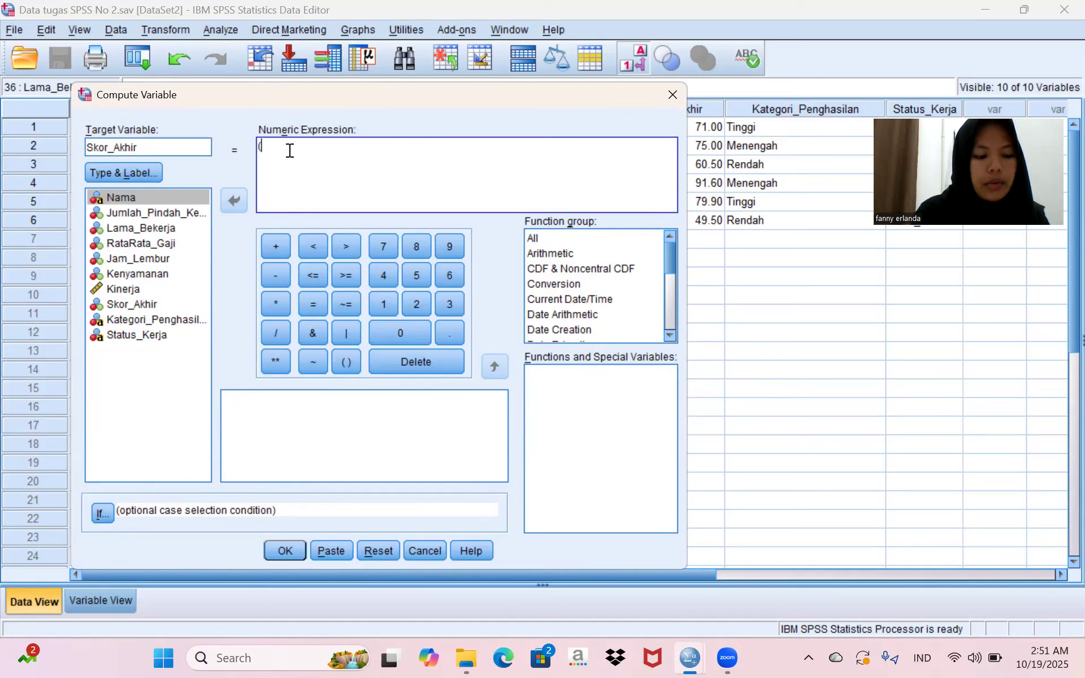
pyautogui.click(383, 333)
pyautogui.click(458, 340)
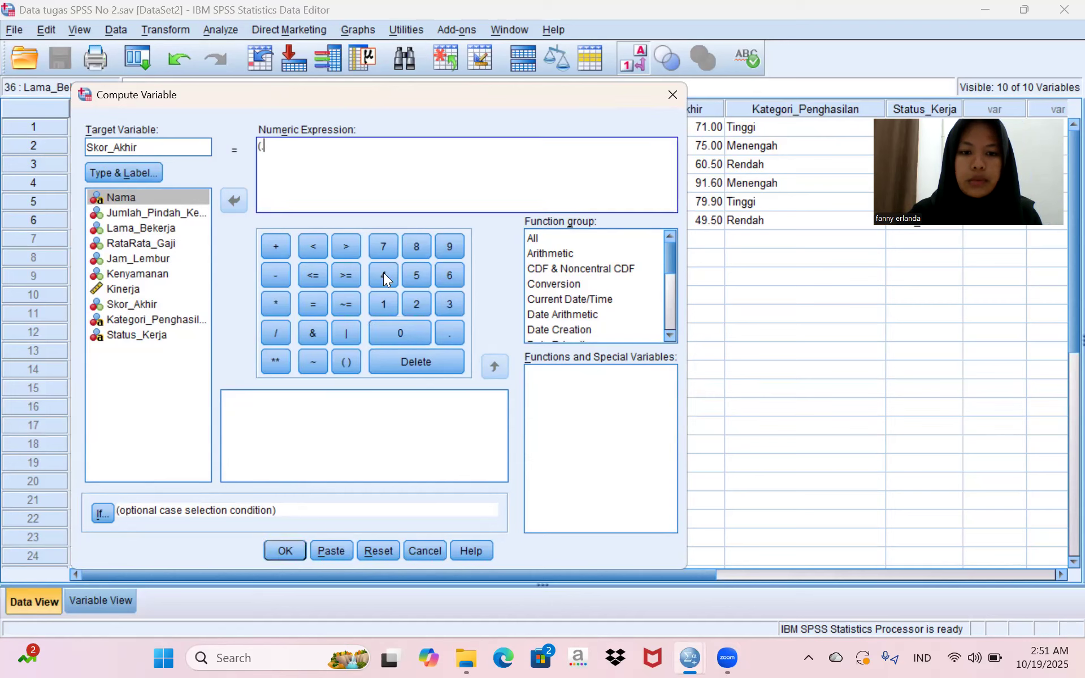
pyautogui.click(380, 249)
pyautogui.click(439, 358)
pyautogui.click(336, 159)
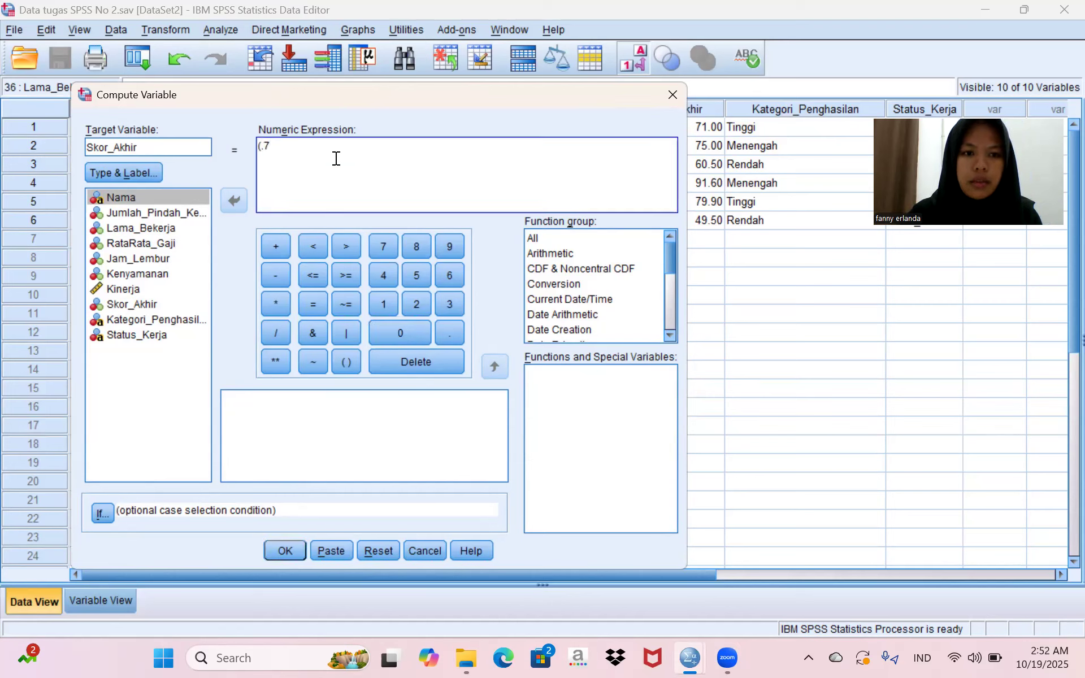
pyautogui.press('BackSpace')
pyautogui.press('BackSpace')
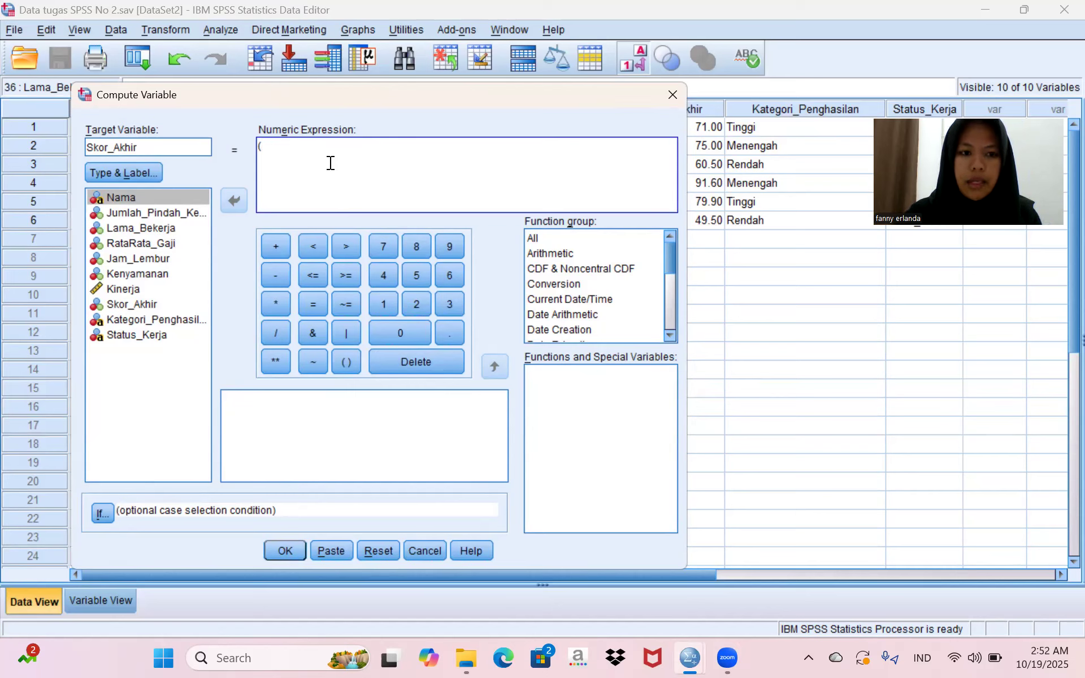
# - Complete the first term of the numeric expression as (0.7 * Kinerja)
pyautogui.click(401, 323)
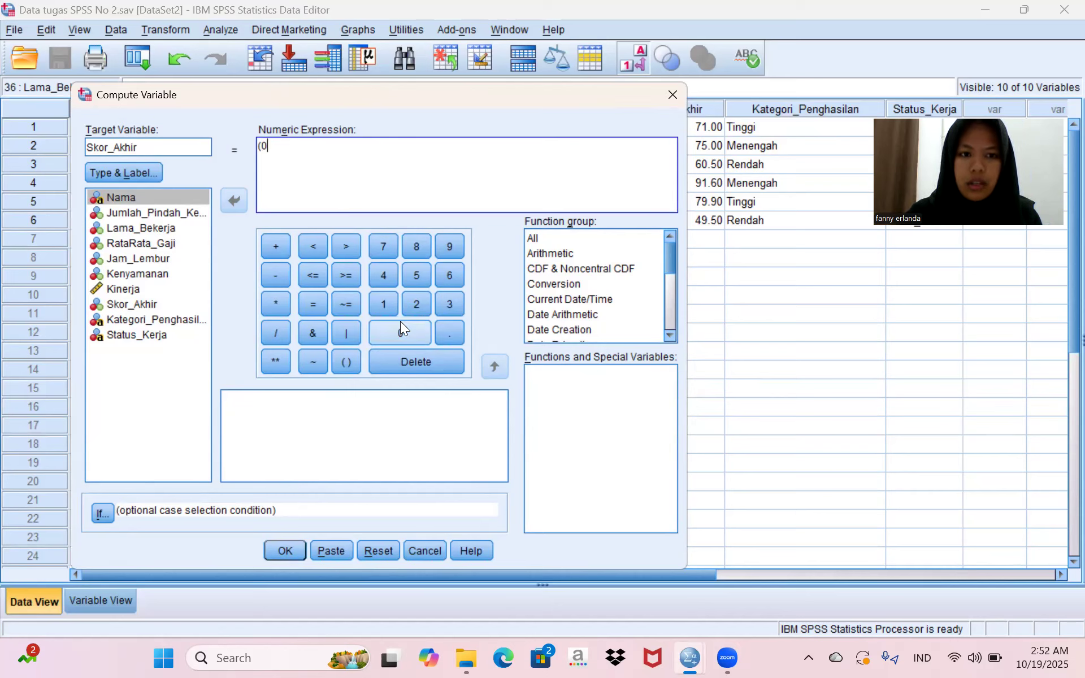
pyautogui.click(436, 322)
pyautogui.click(379, 243)
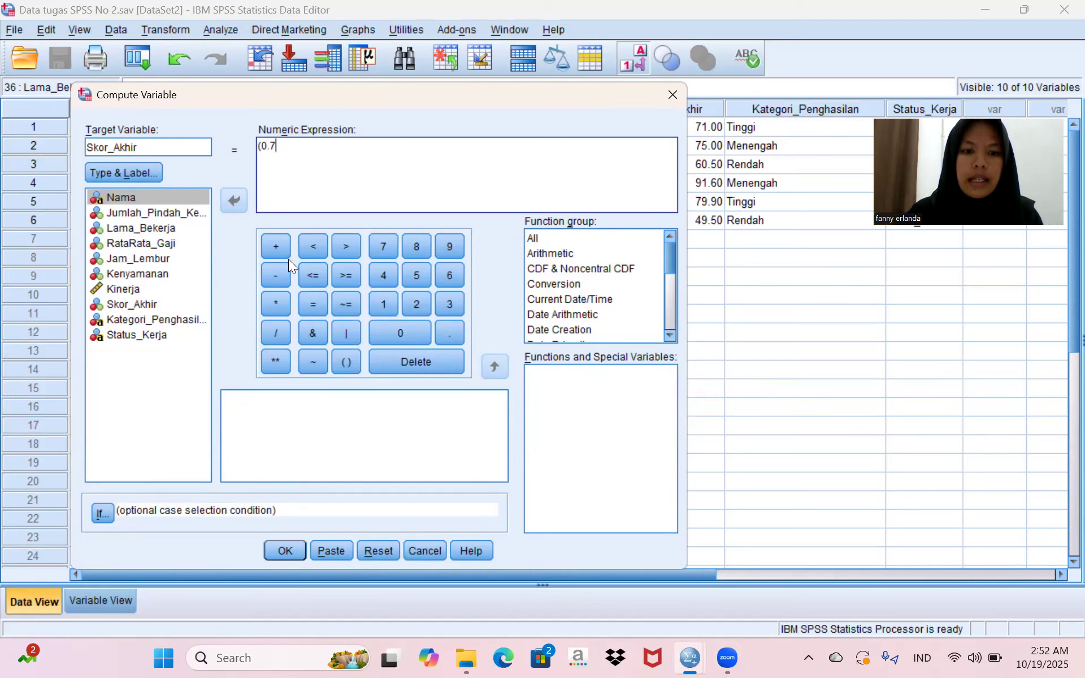
pyautogui.click(282, 302)
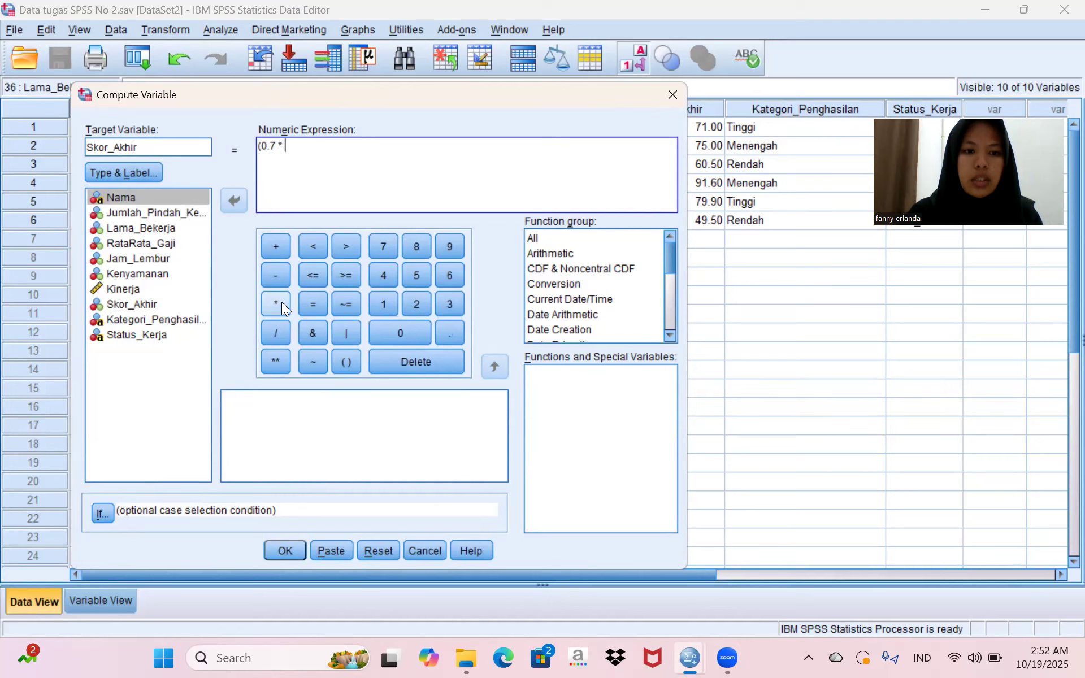
pyautogui.click(164, 289)
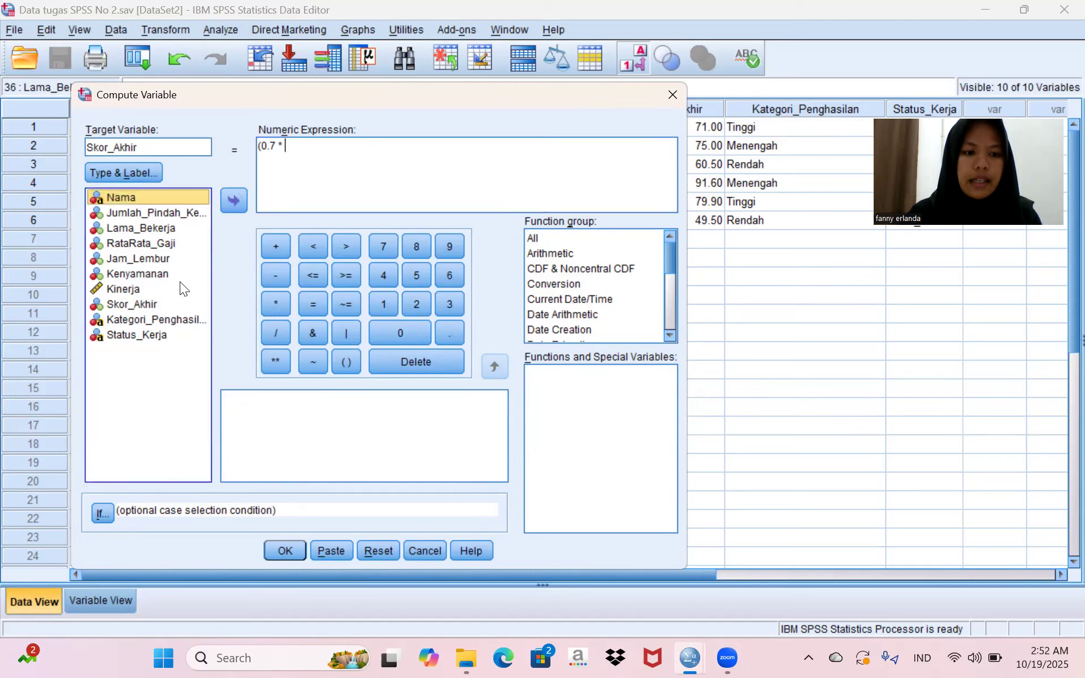
pyautogui.click(180, 283)
pyautogui.click(235, 206)
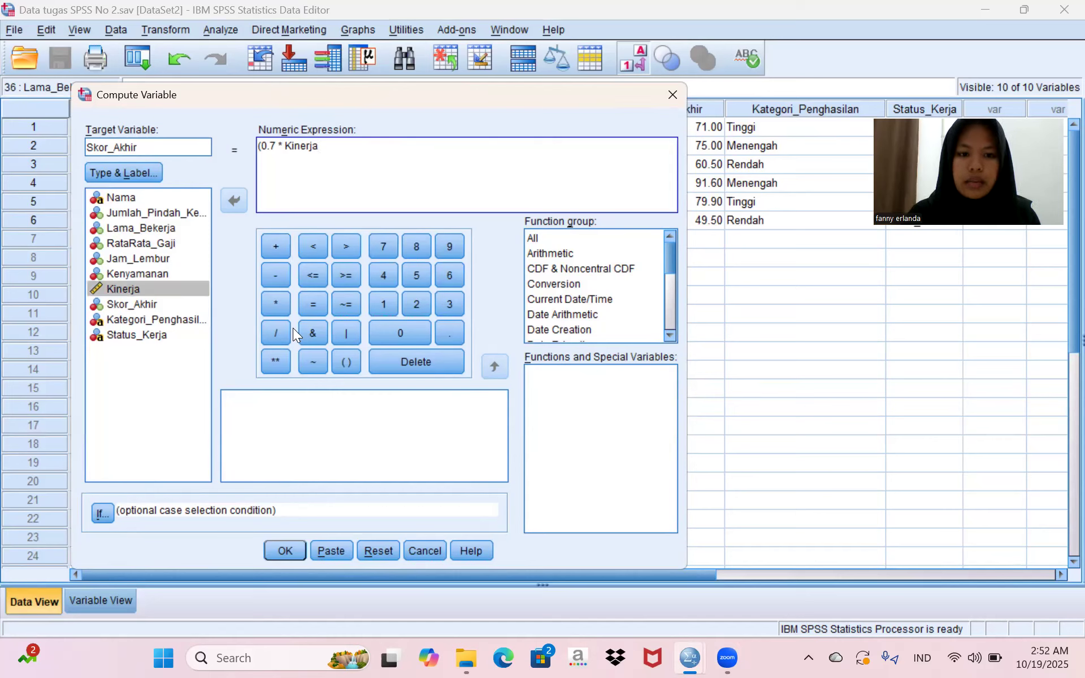
pyautogui.click(346, 363)
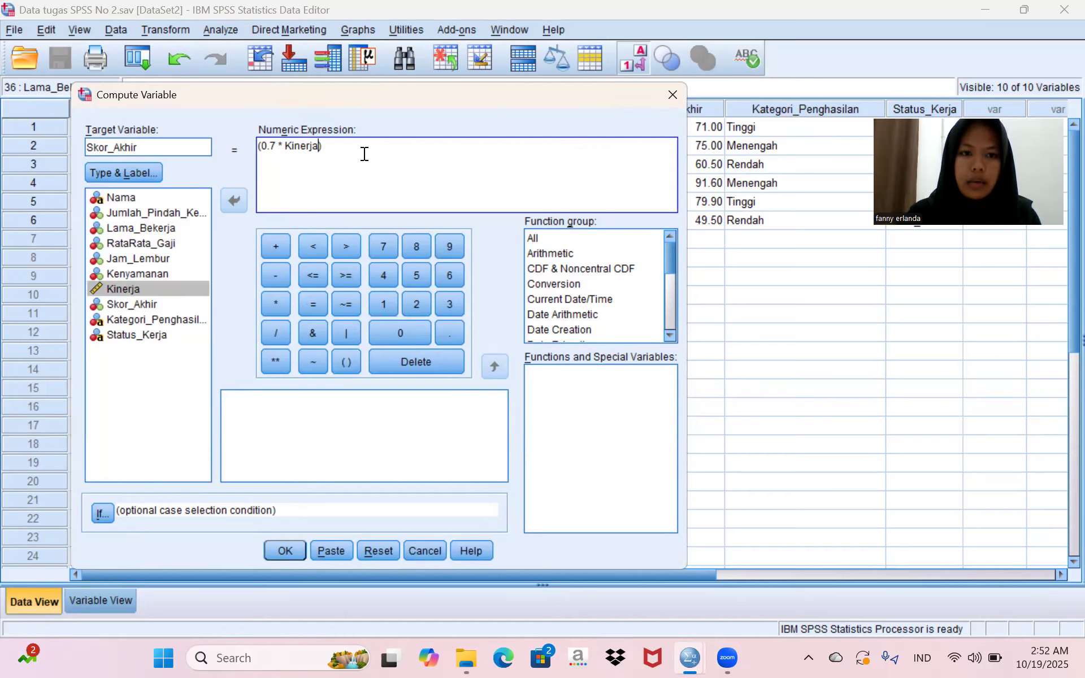
# - Add a second term to the expression, beginning with + (0.3 * ( after the Kinerja term
pyautogui.click(272, 249)
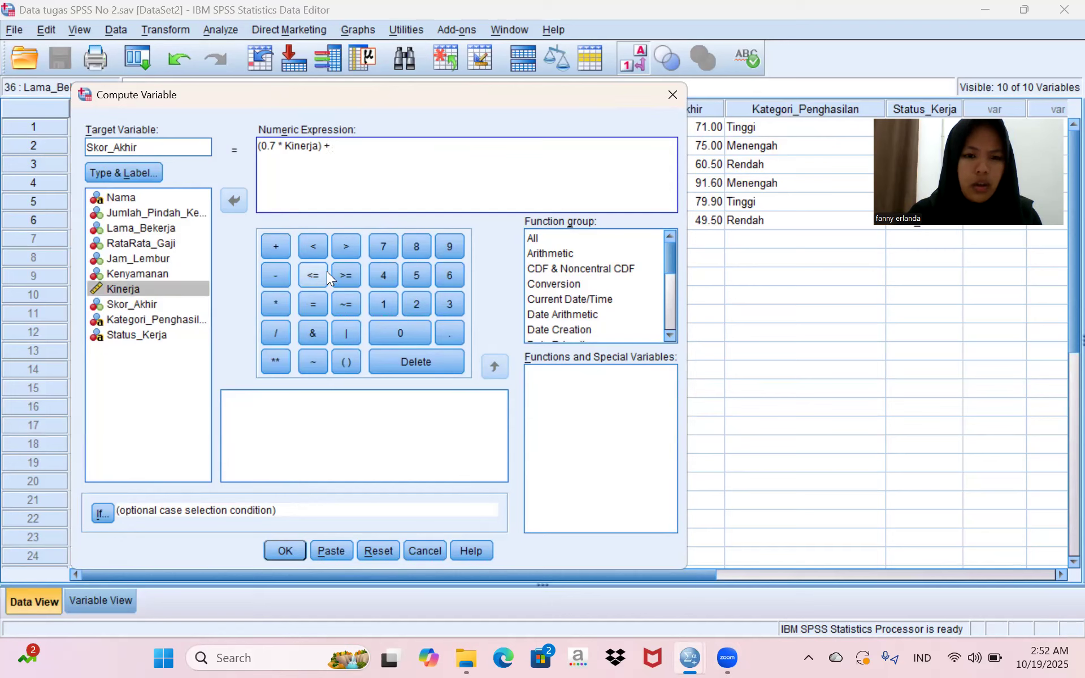
pyautogui.click(336, 360)
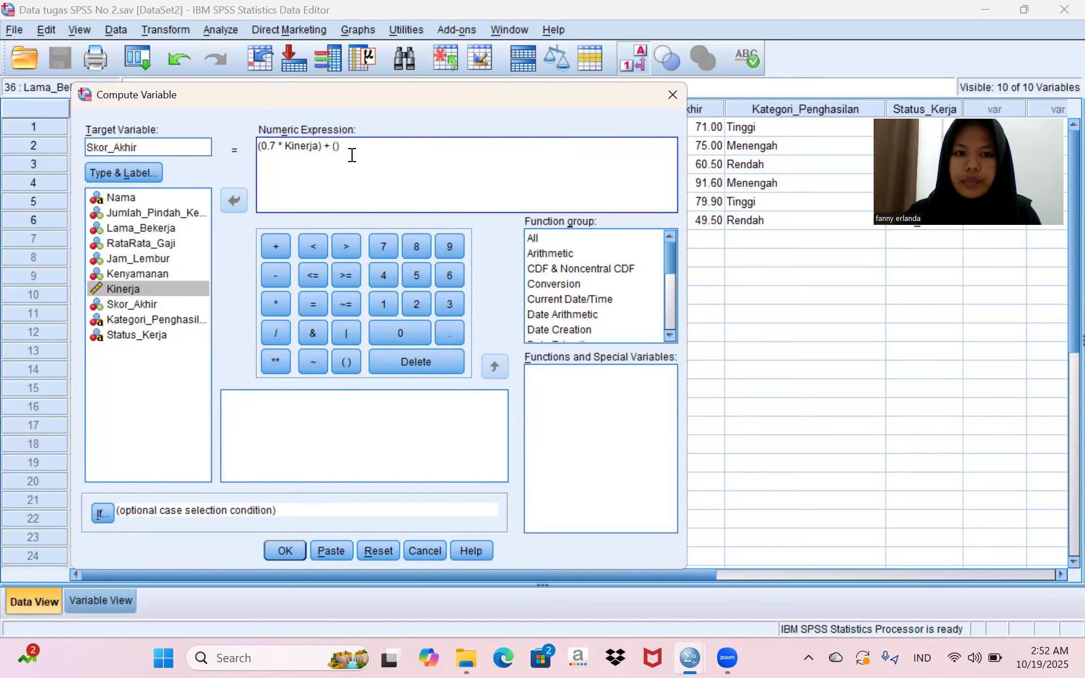
pyautogui.click(421, 328)
pyautogui.click(440, 330)
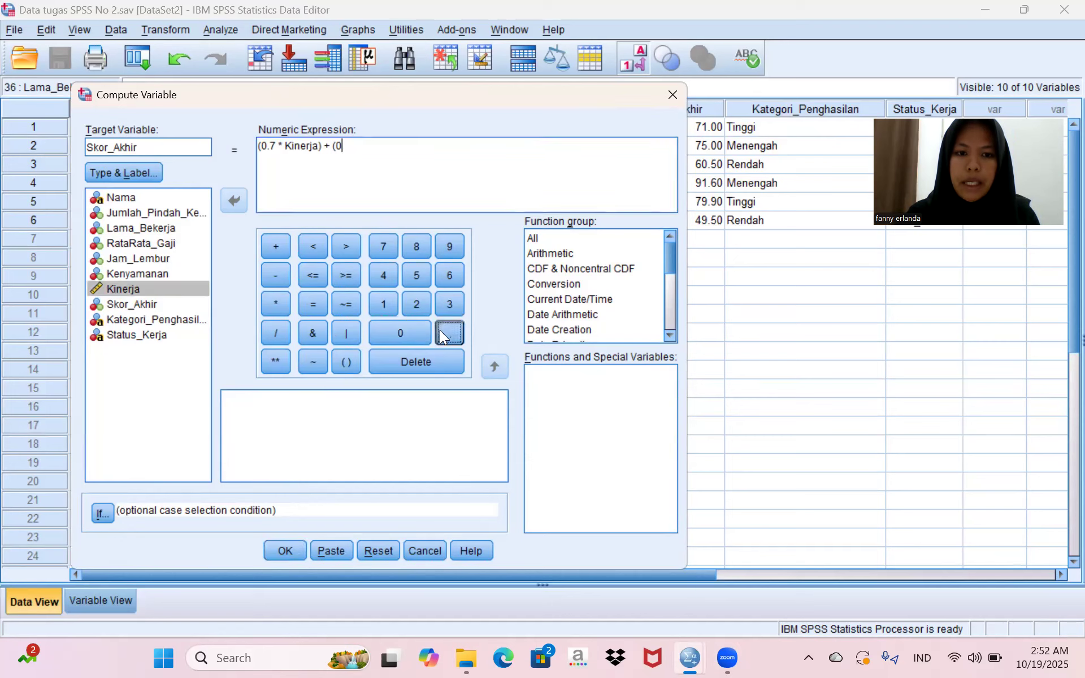
pyautogui.click(443, 296)
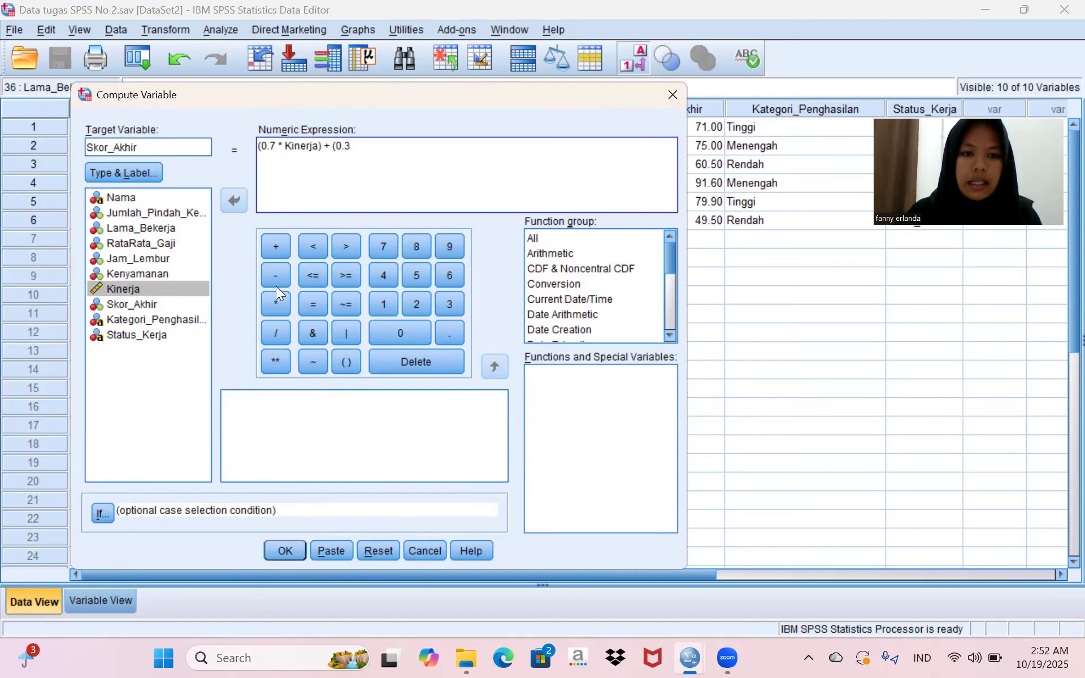
pyautogui.click(278, 304)
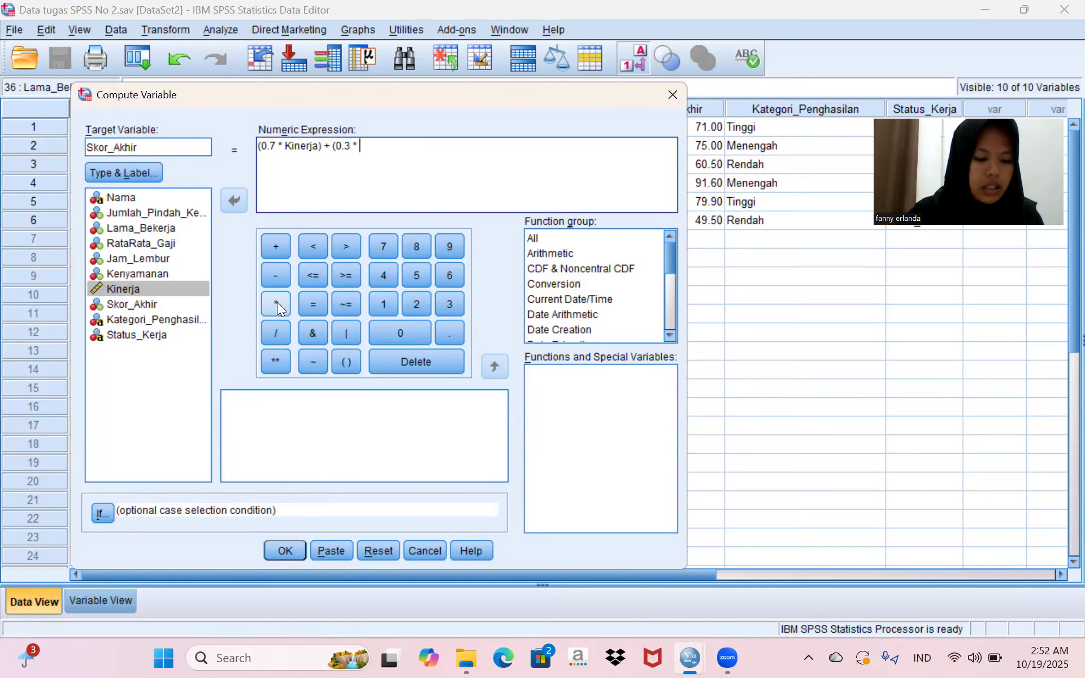
pyautogui.click(348, 360)
pyautogui.press('BackSpace')
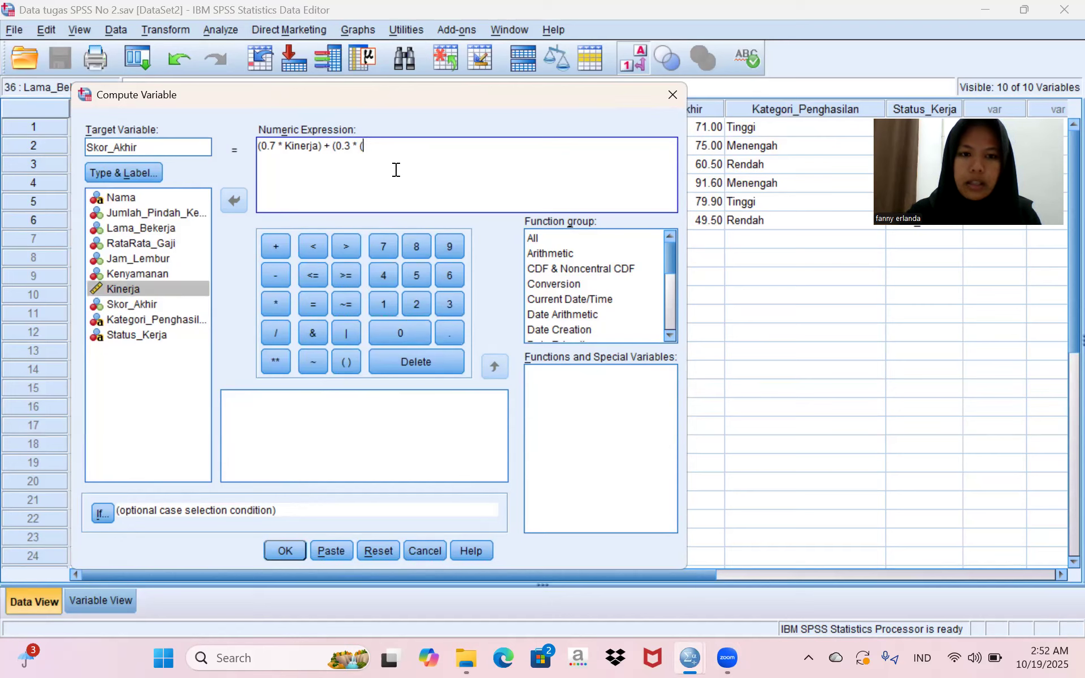
# - Fill the inner parentheses of the second term with Kenyamanan * 25 and close them
pyautogui.click(162, 276)
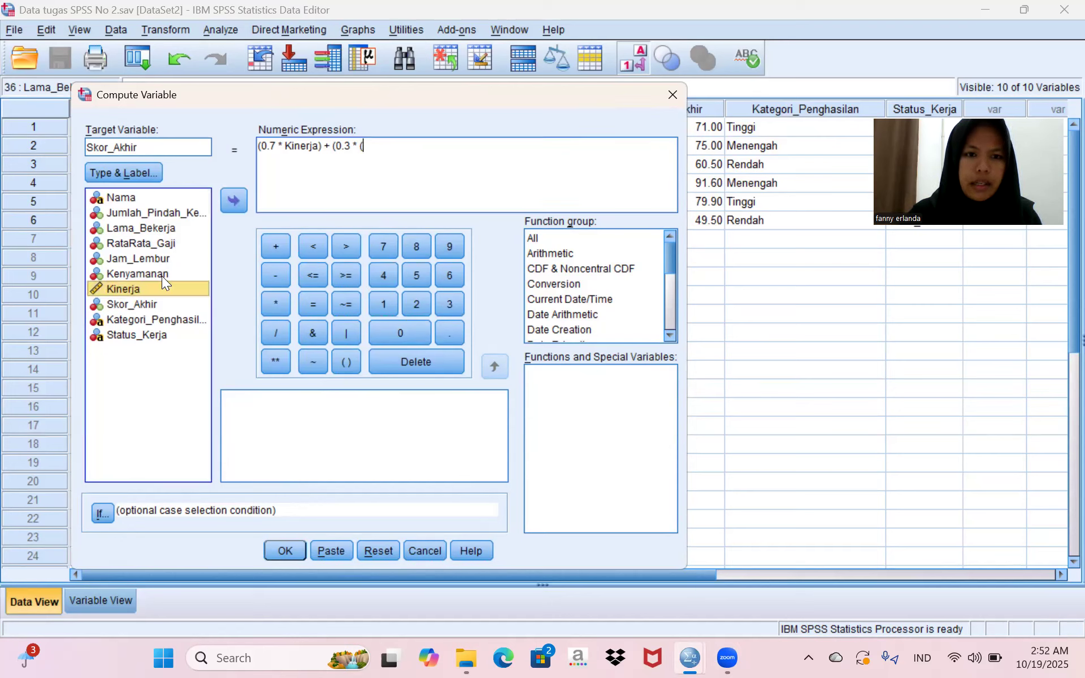
pyautogui.doubleClick(162, 275)
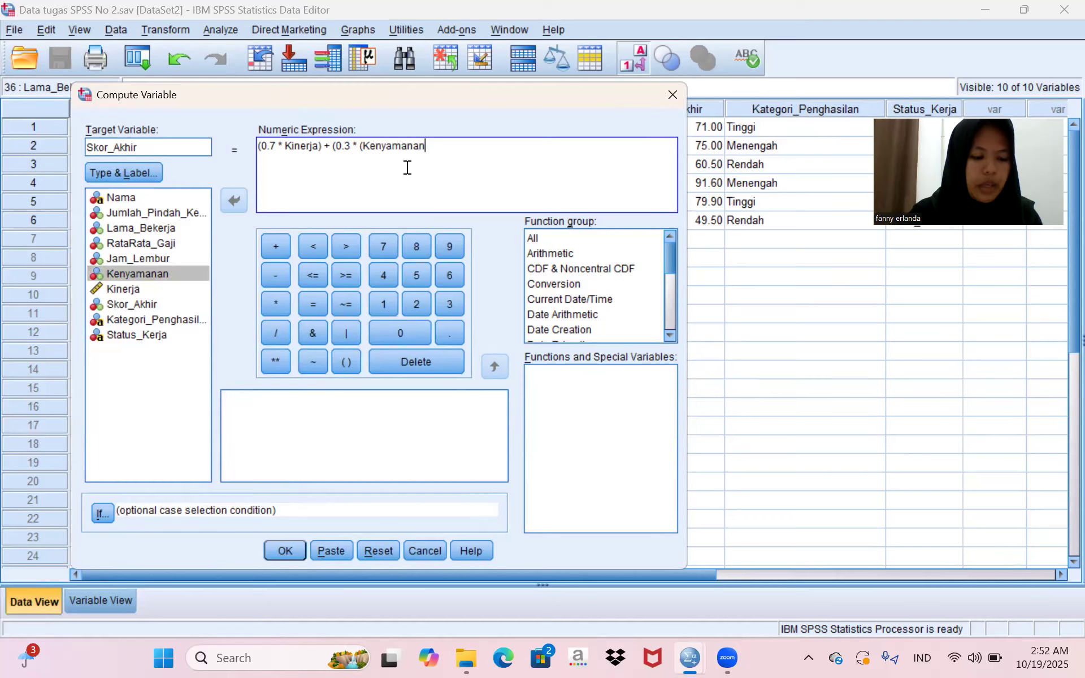
pyautogui.click(278, 305)
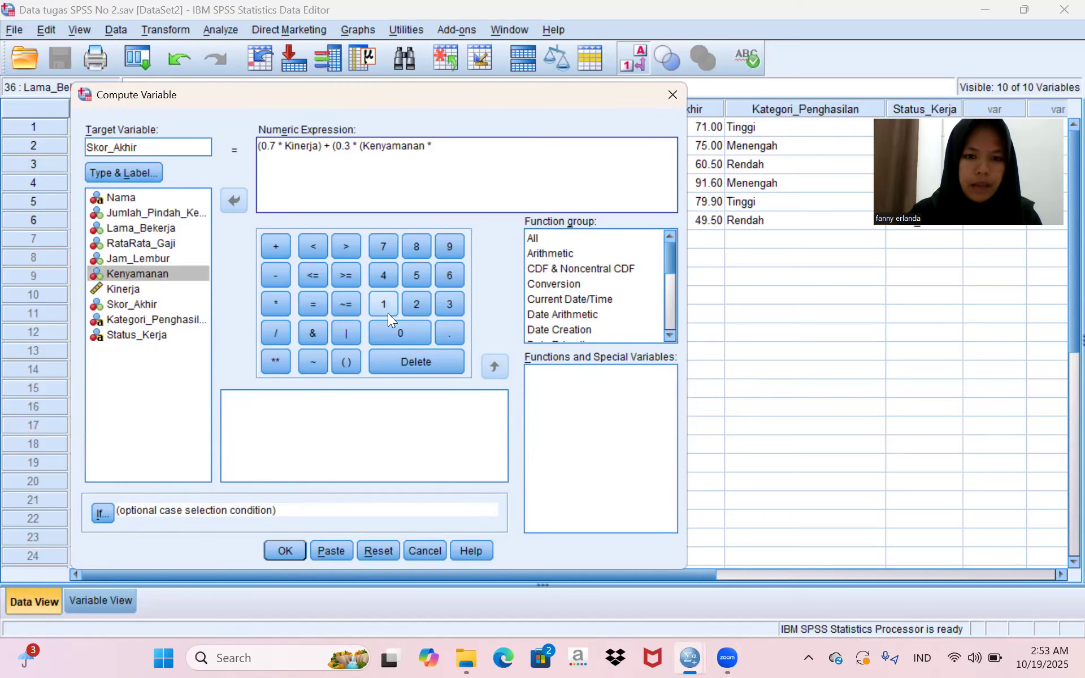
pyautogui.click(413, 308)
pyautogui.click(416, 276)
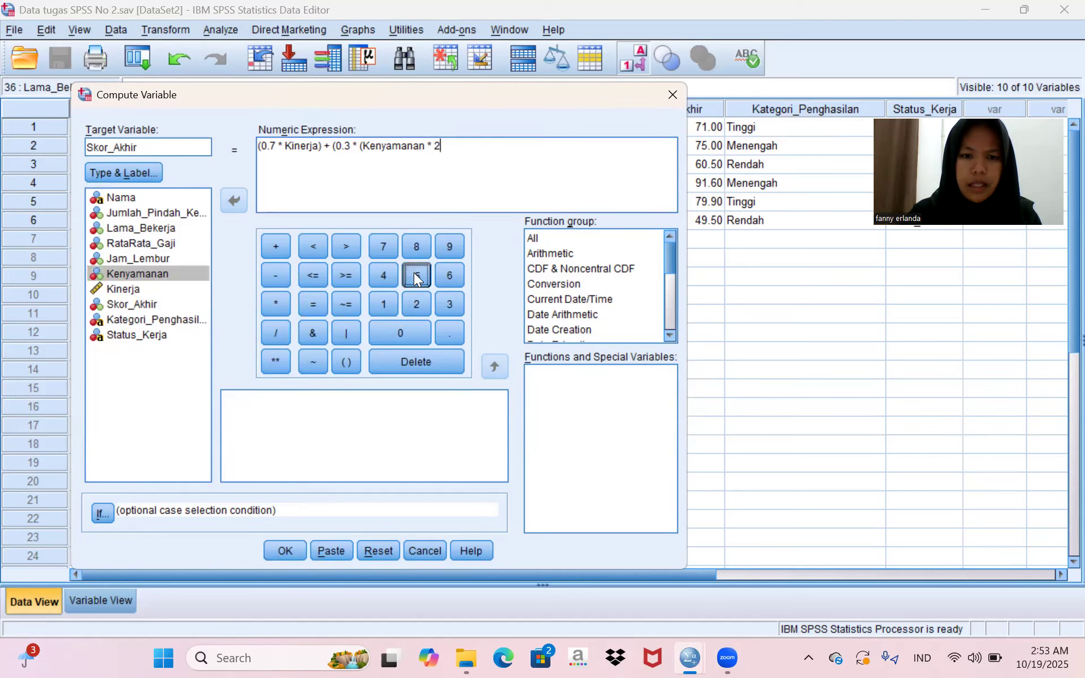
pyautogui.click(340, 364)
pyautogui.press('BackSpace')
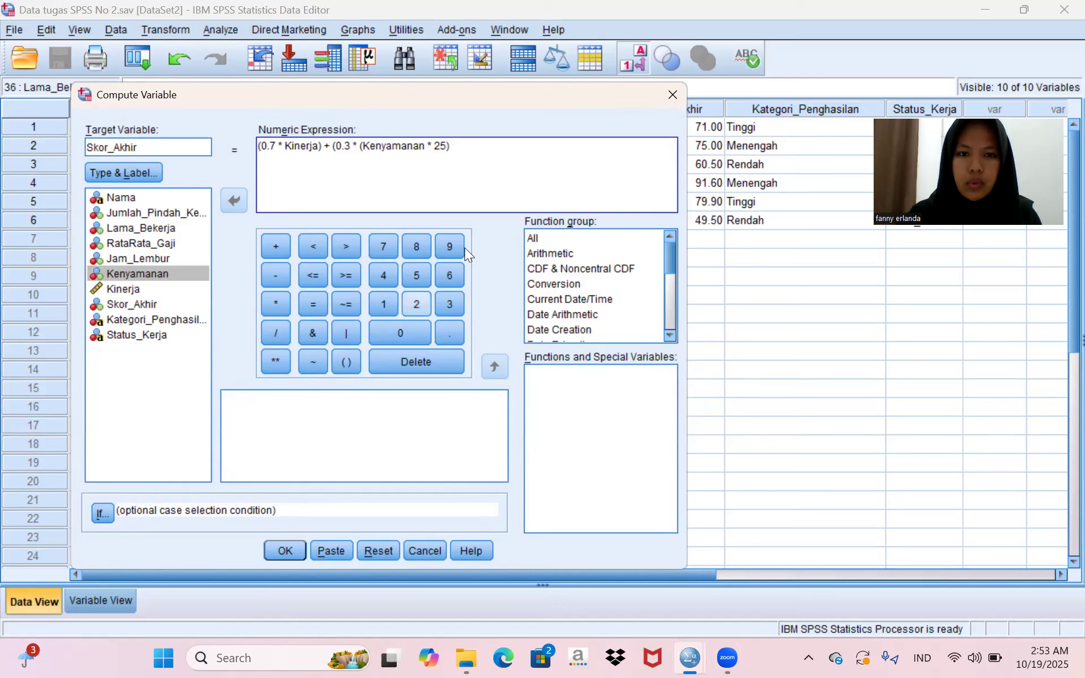
# - Add the final closing parenthesis to the expression and close the Compute Variable dialog without running it
pyautogui.click(465, 147)
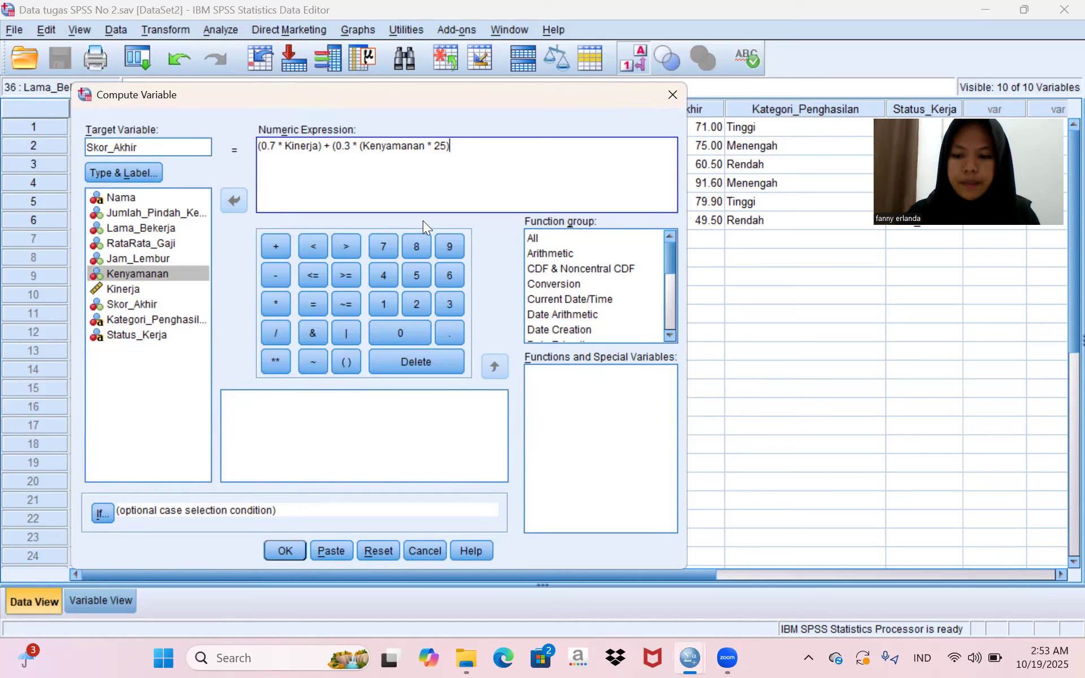
pyautogui.write(')')
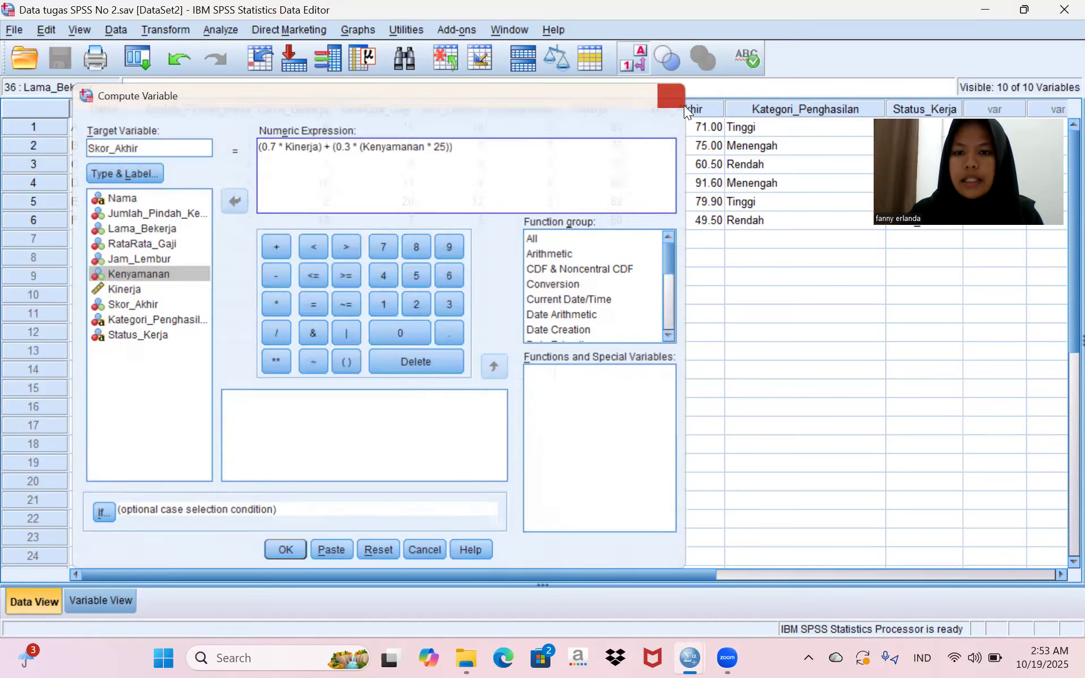
pyautogui.click(664, 99)
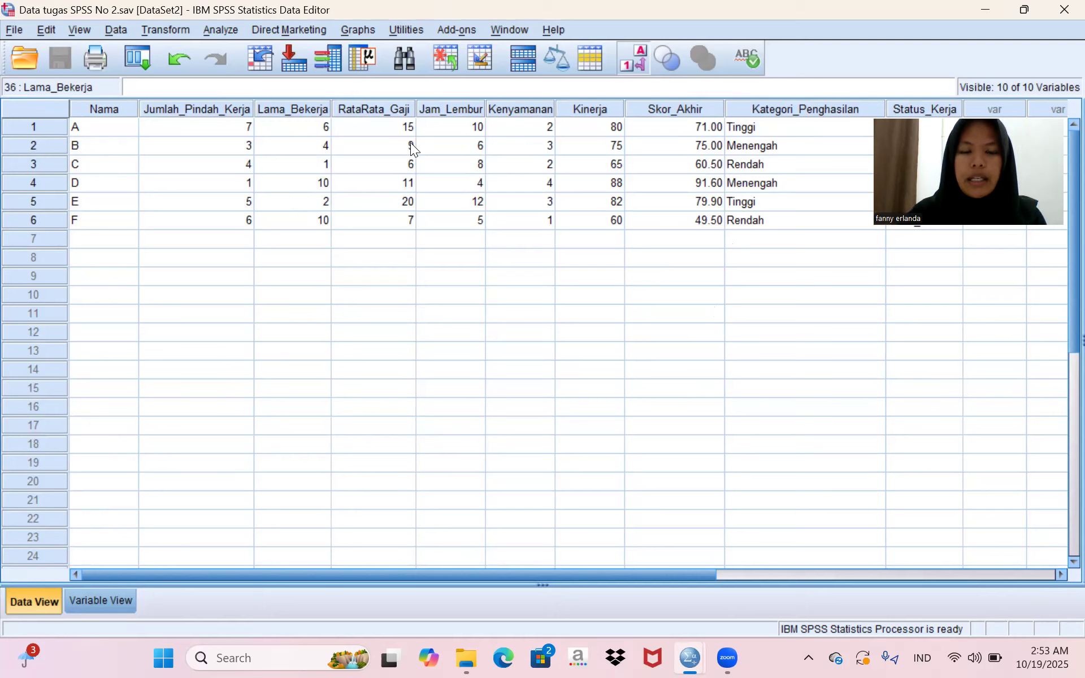
pyautogui.click(837, 129)
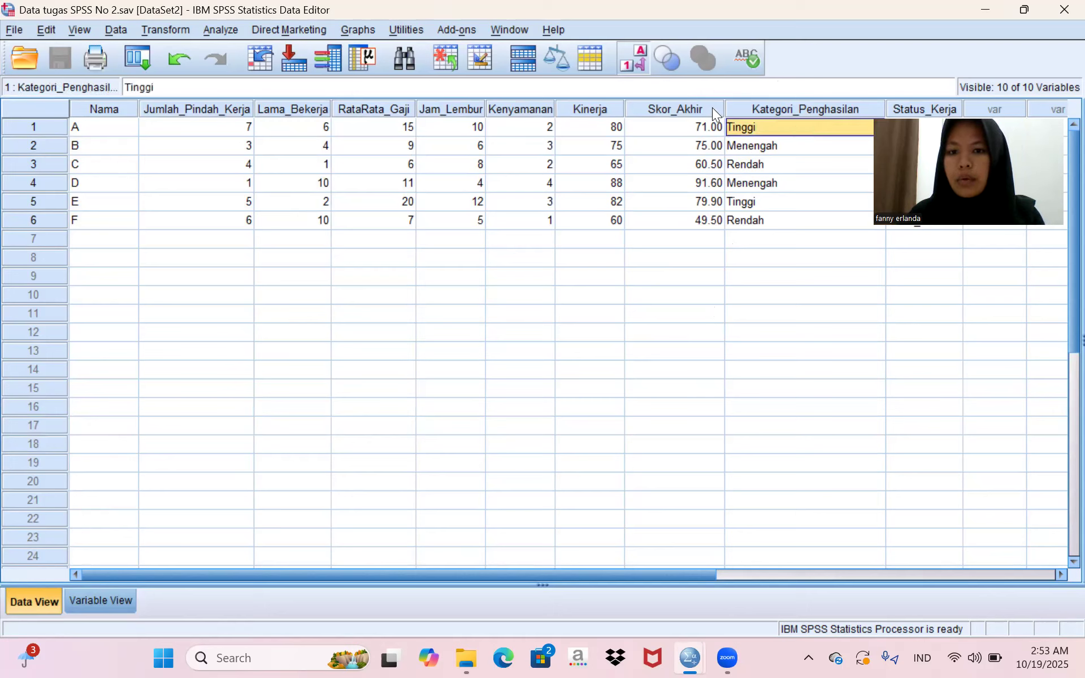
pyautogui.click(688, 513)
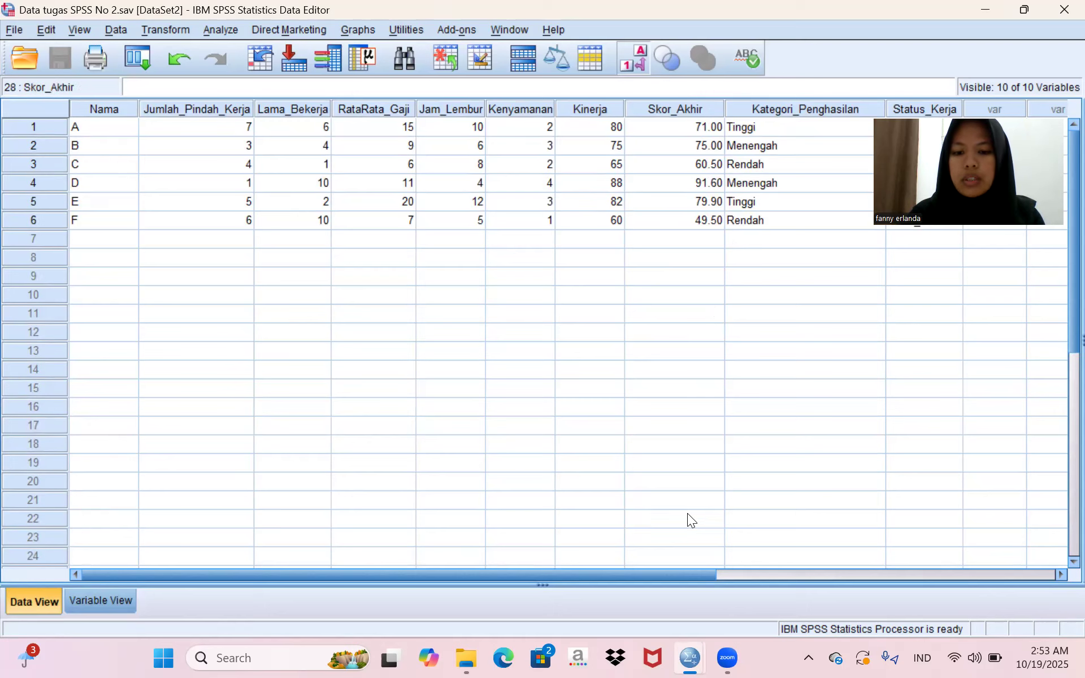
# - Start Recode into Different Variables and choose RataRata_Gaji as the input variable
pyautogui.click(177, 29)
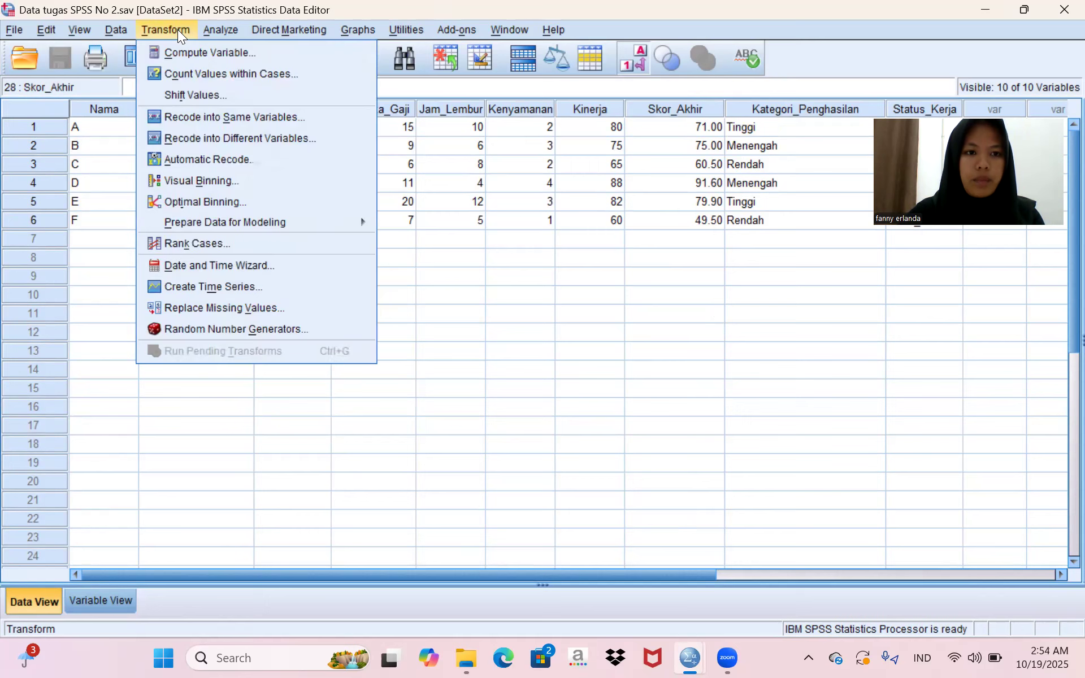
pyautogui.click(241, 138)
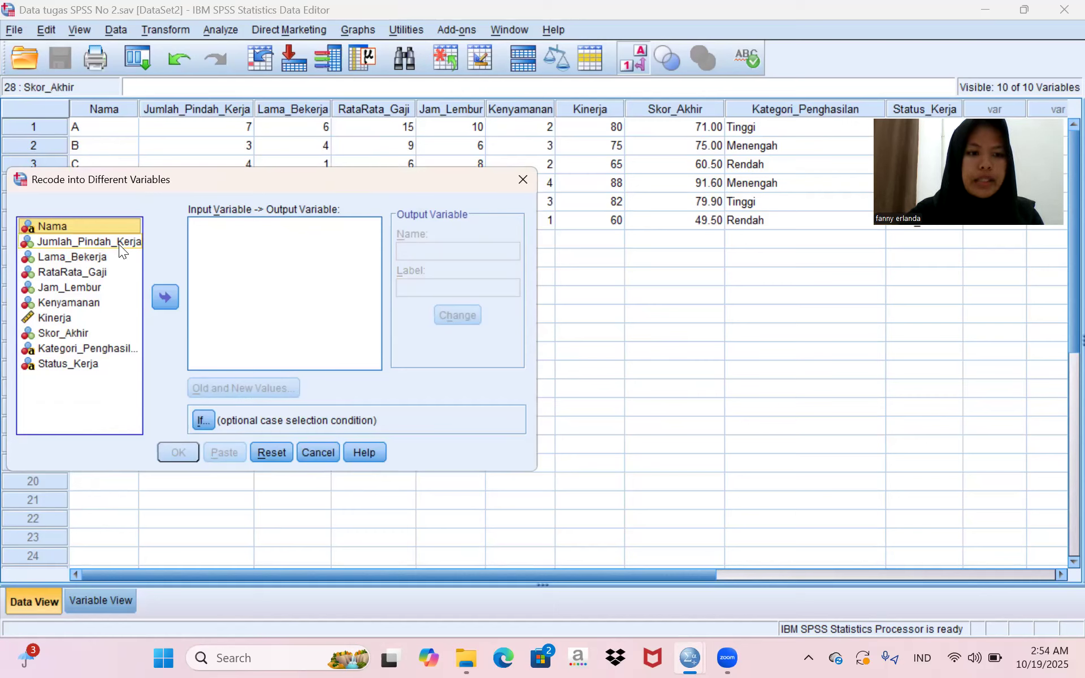
pyautogui.click(112, 274)
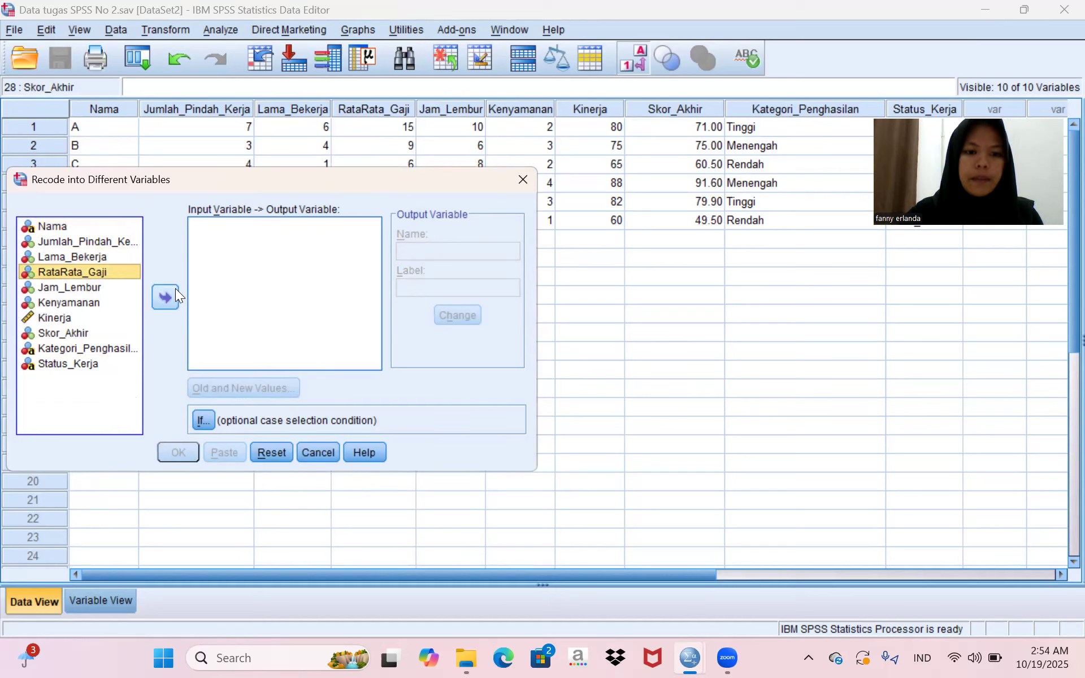
pyautogui.click(176, 292)
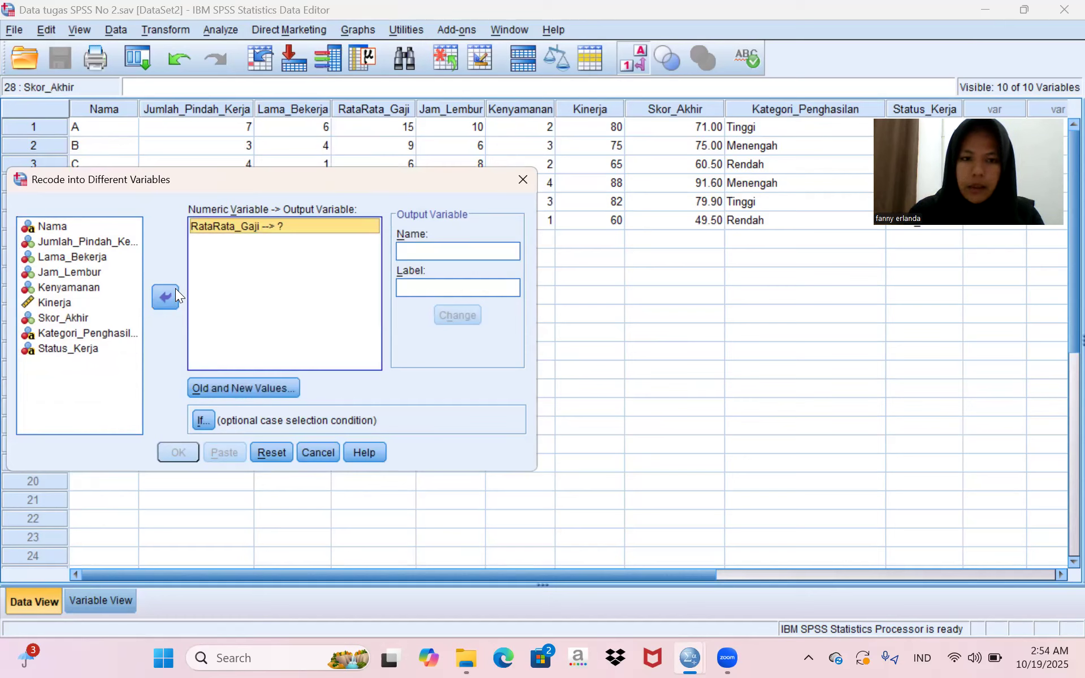
# - Name the output variable Kategori_Penghasilan and assign it to RataRata_Gaji
pyautogui.click(410, 250)
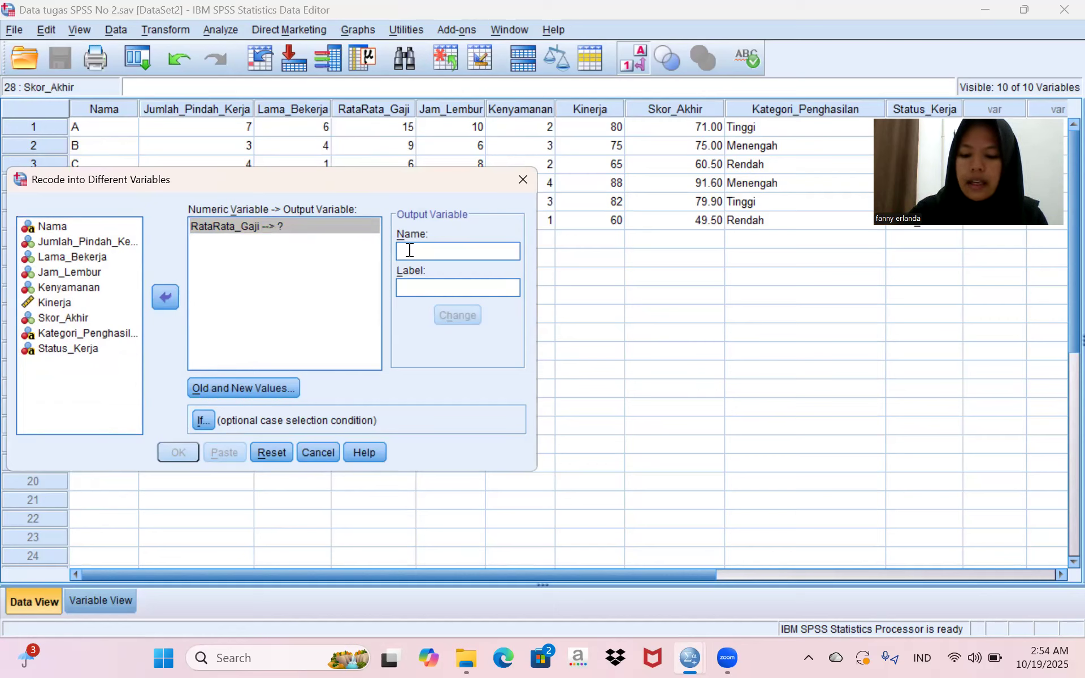
pyautogui.write('Kate')
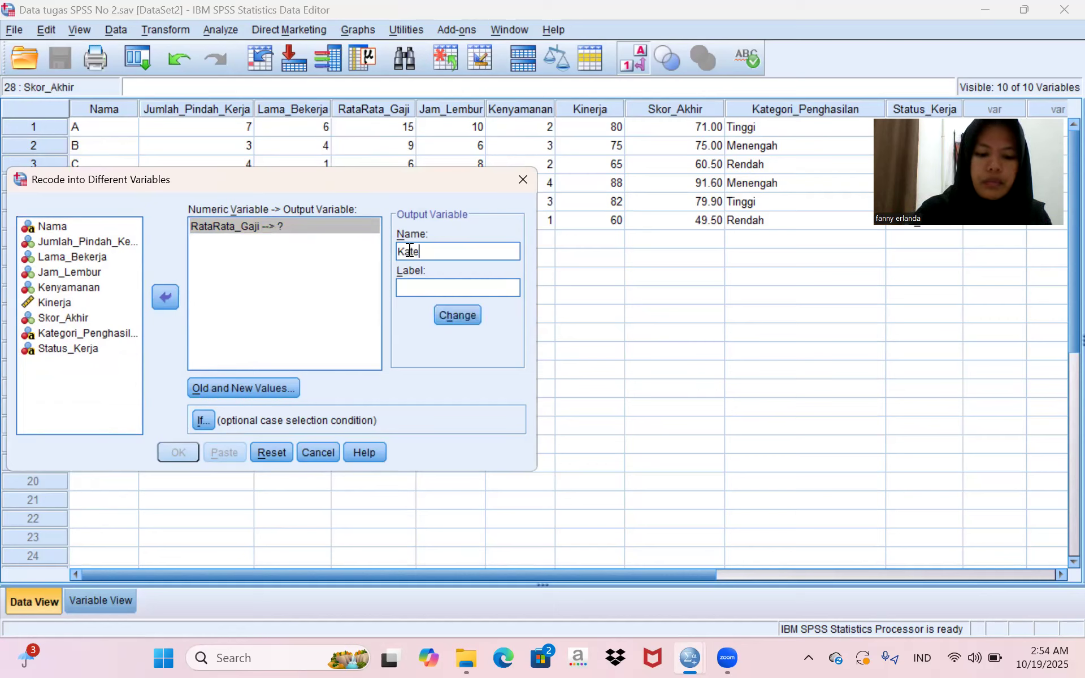
pyautogui.write('gori')
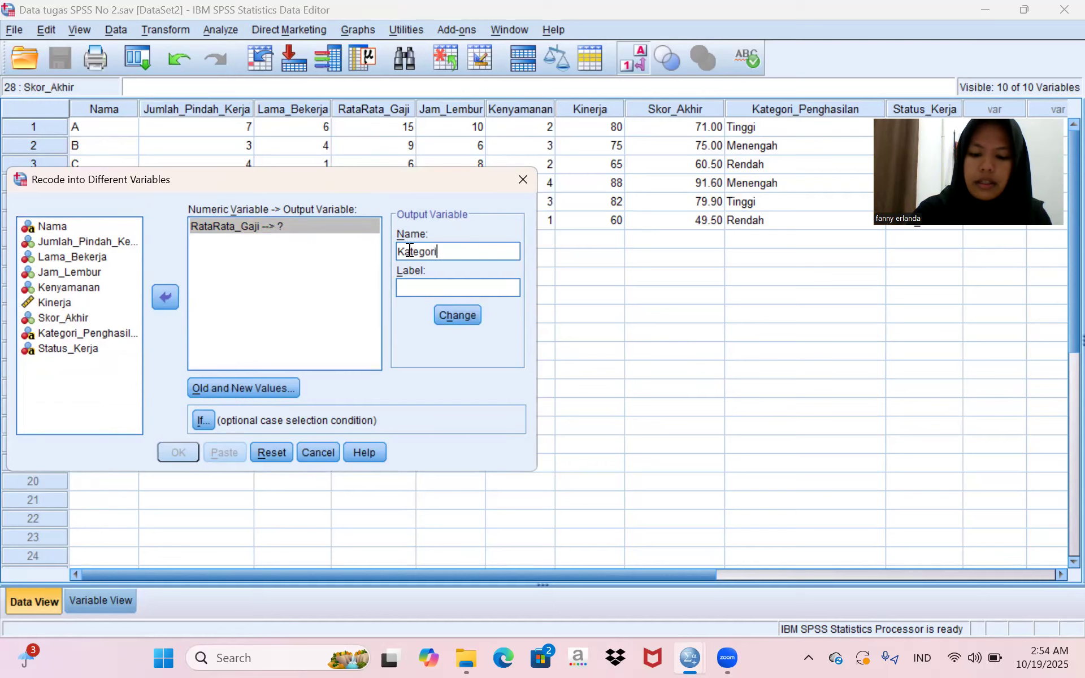
pyautogui.write('_Penghasilan')
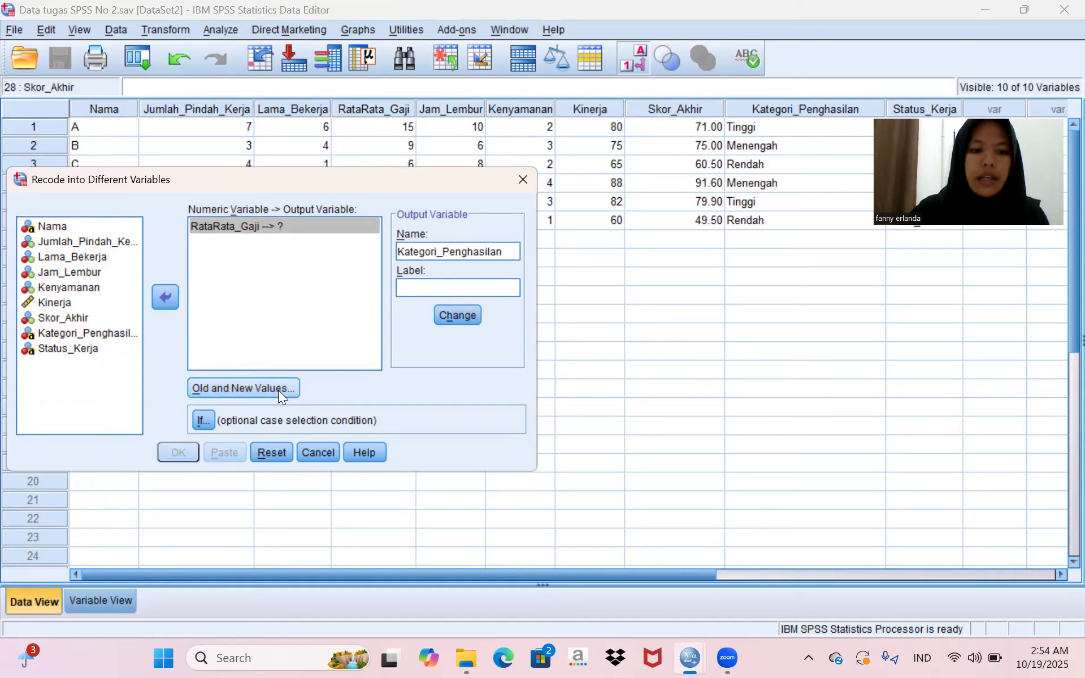
pyautogui.click(454, 320)
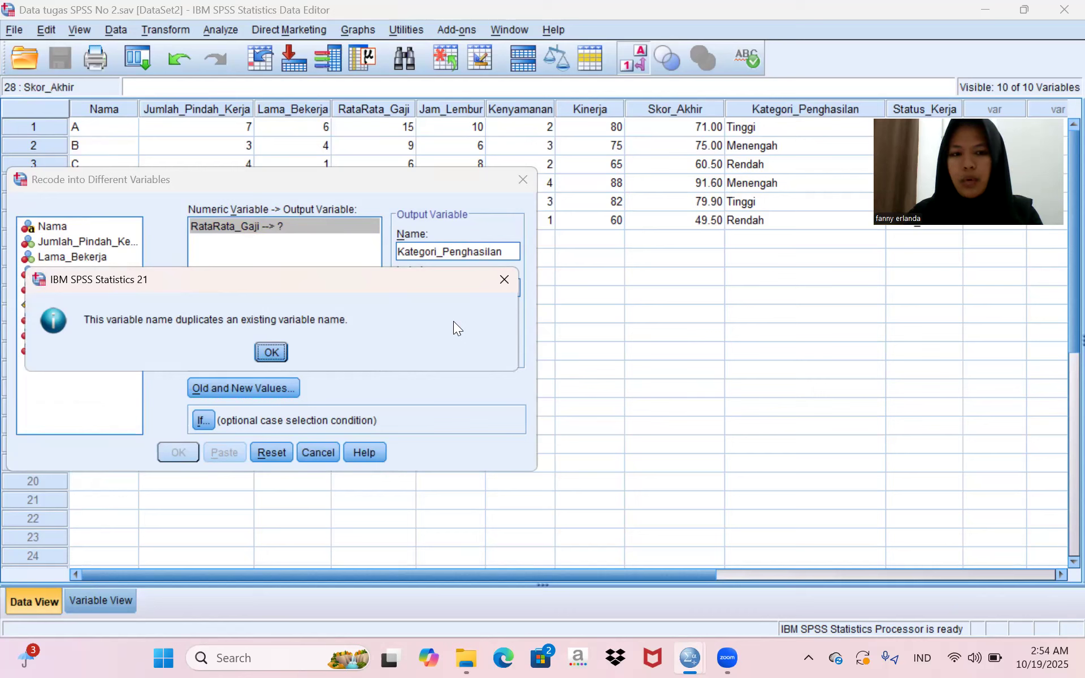
pyautogui.click(499, 288)
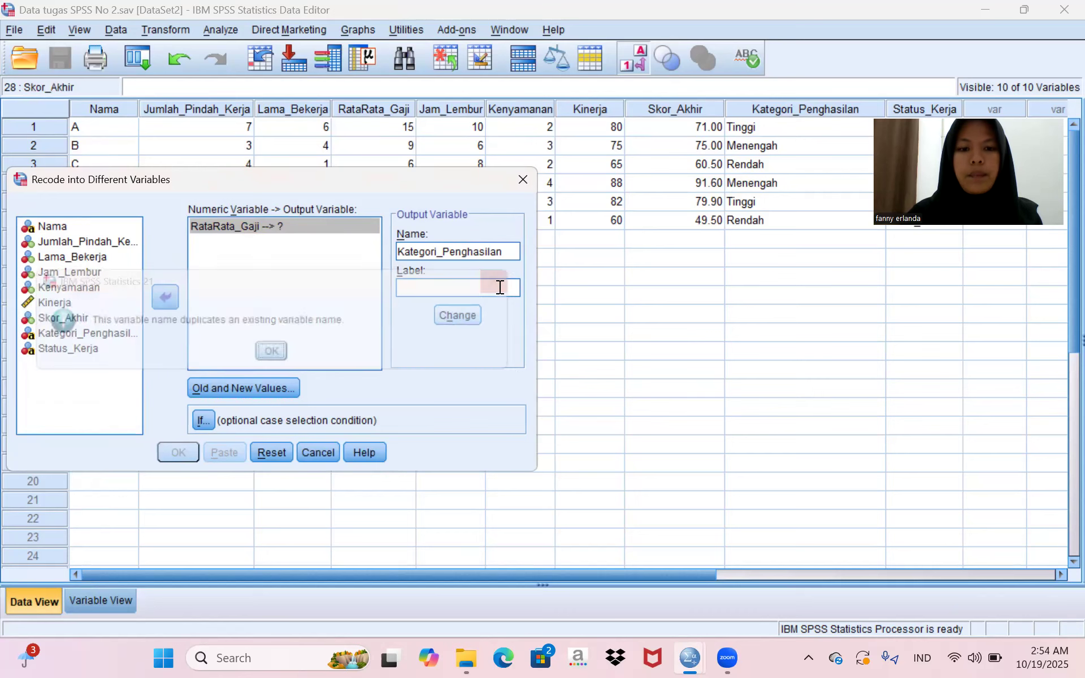
# - Make the output variable a string and add a rule recoding the range from lowest through 7 as Rendah
pyautogui.click(242, 388)
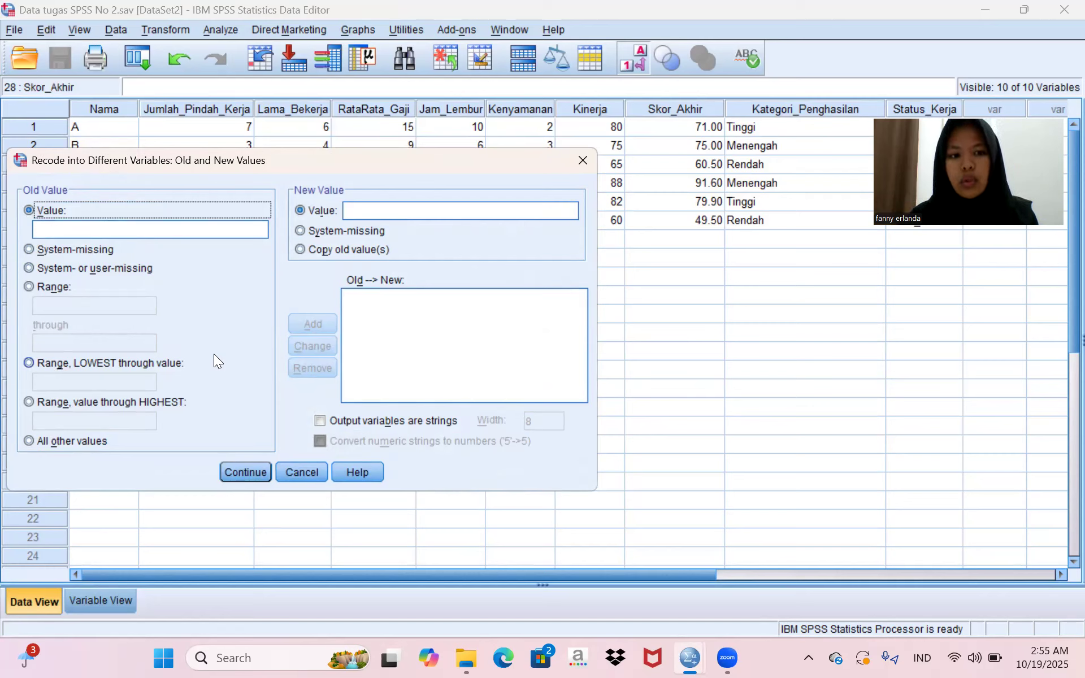
pyautogui.click(30, 363)
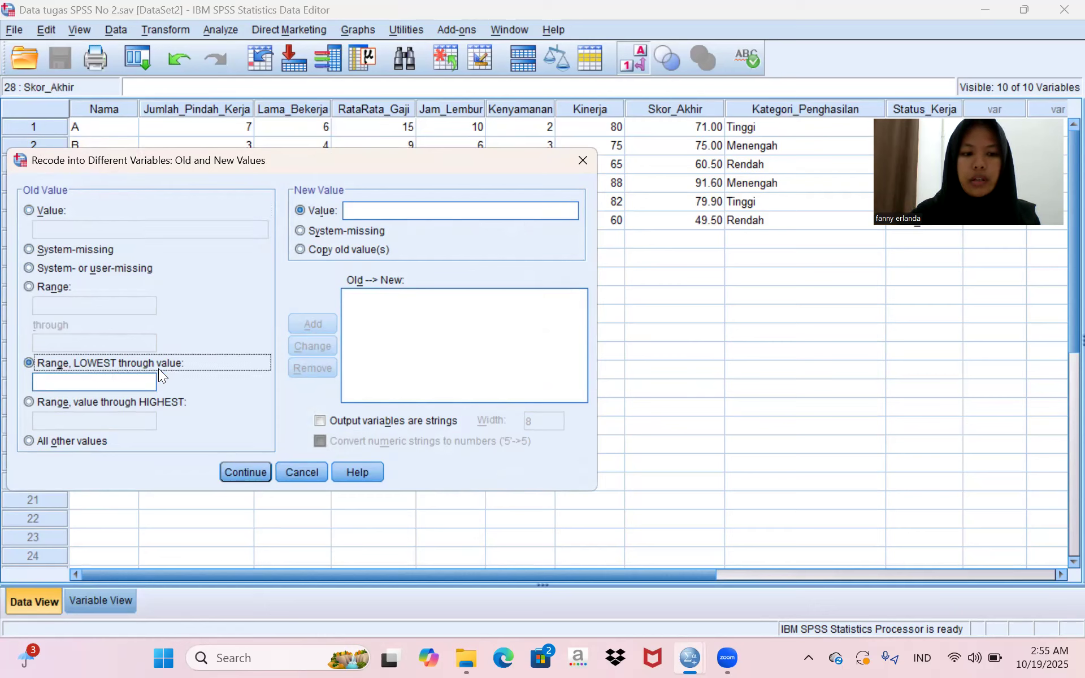
pyautogui.click(128, 381)
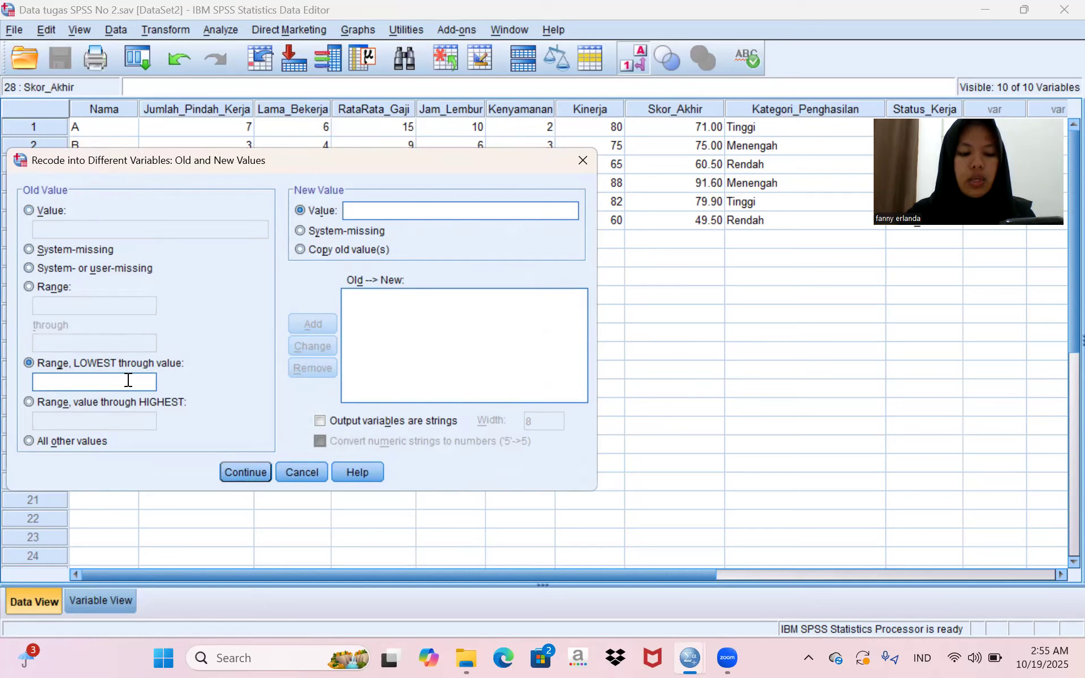
pyautogui.write('7')
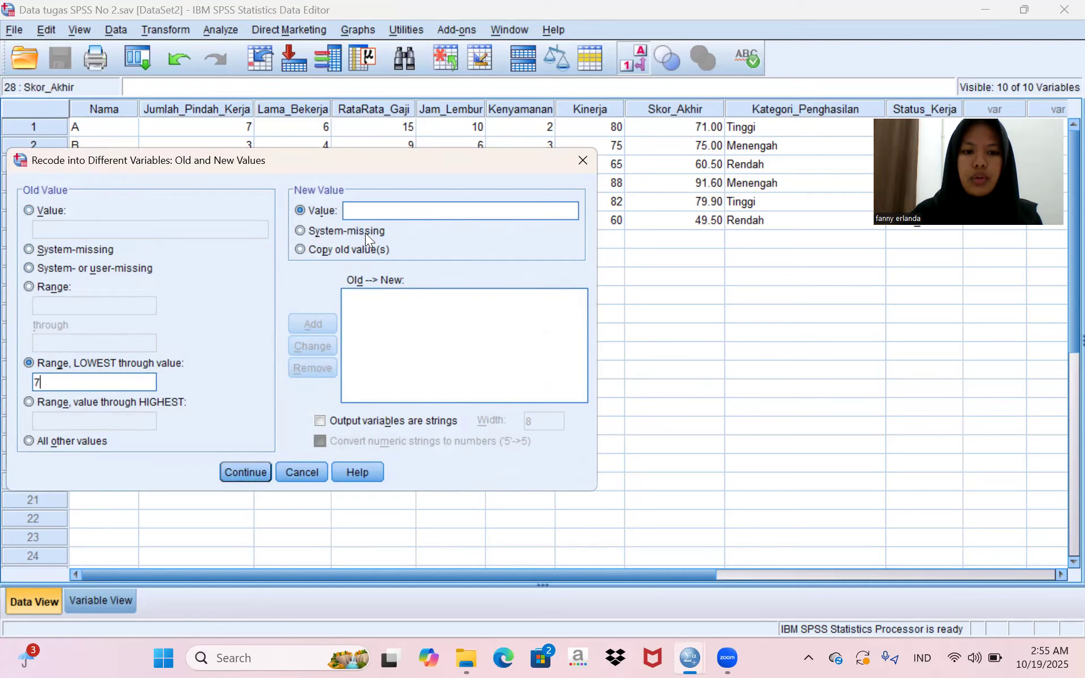
pyautogui.click(360, 209)
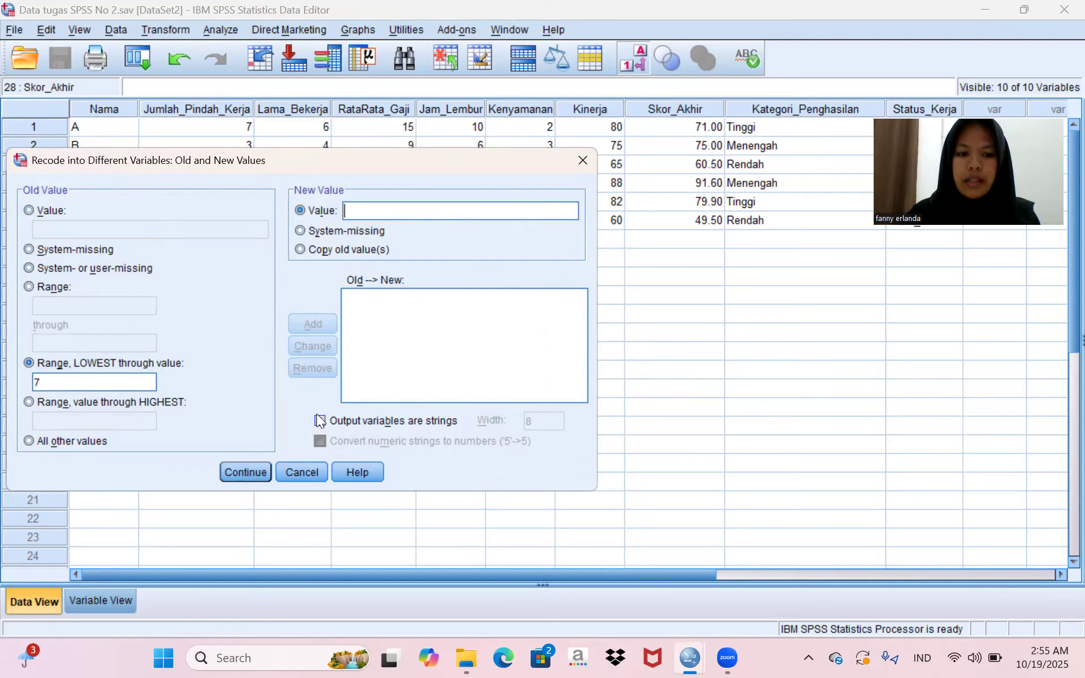
pyautogui.click(320, 421)
pyautogui.click(366, 209)
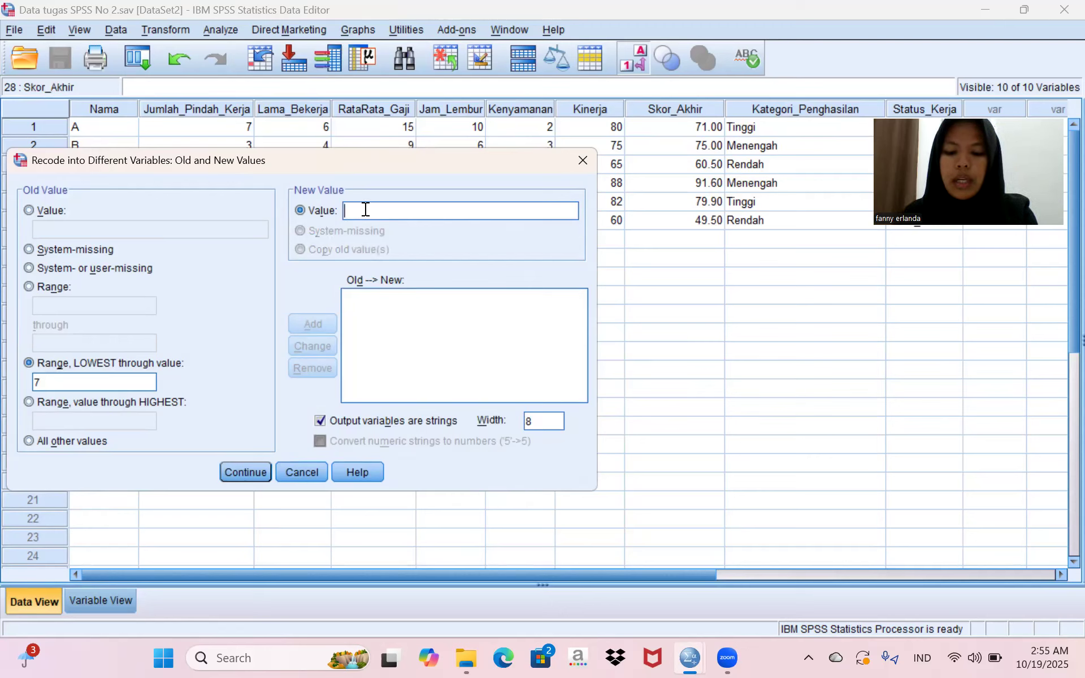
pyautogui.write('Ren')
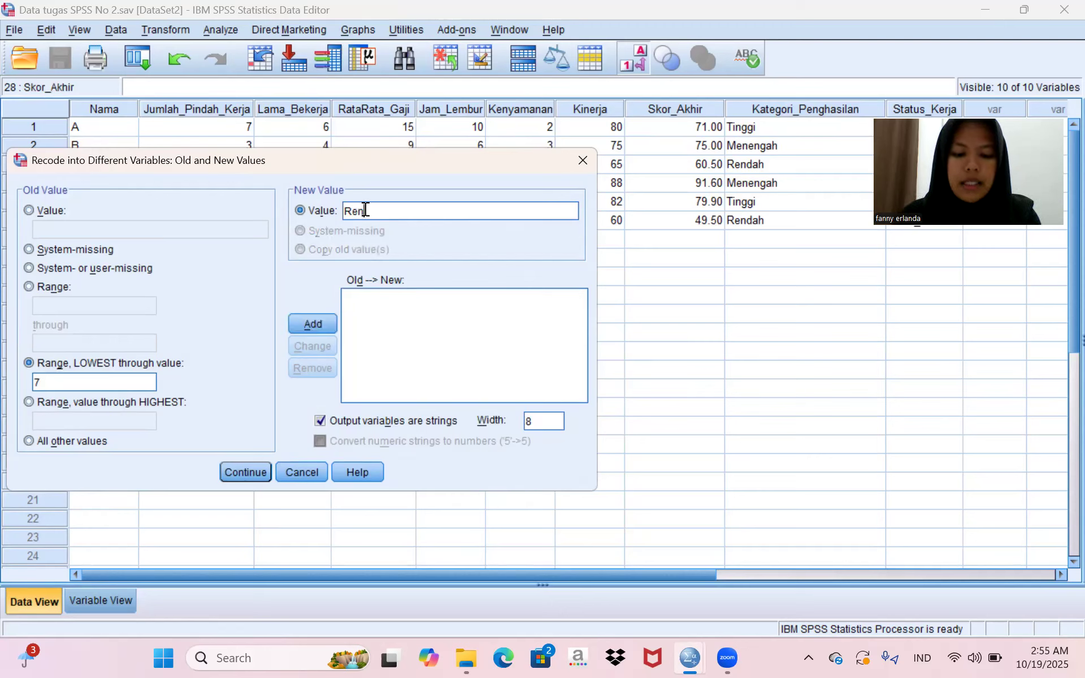
pyautogui.write('dah')
pyautogui.click(318, 323)
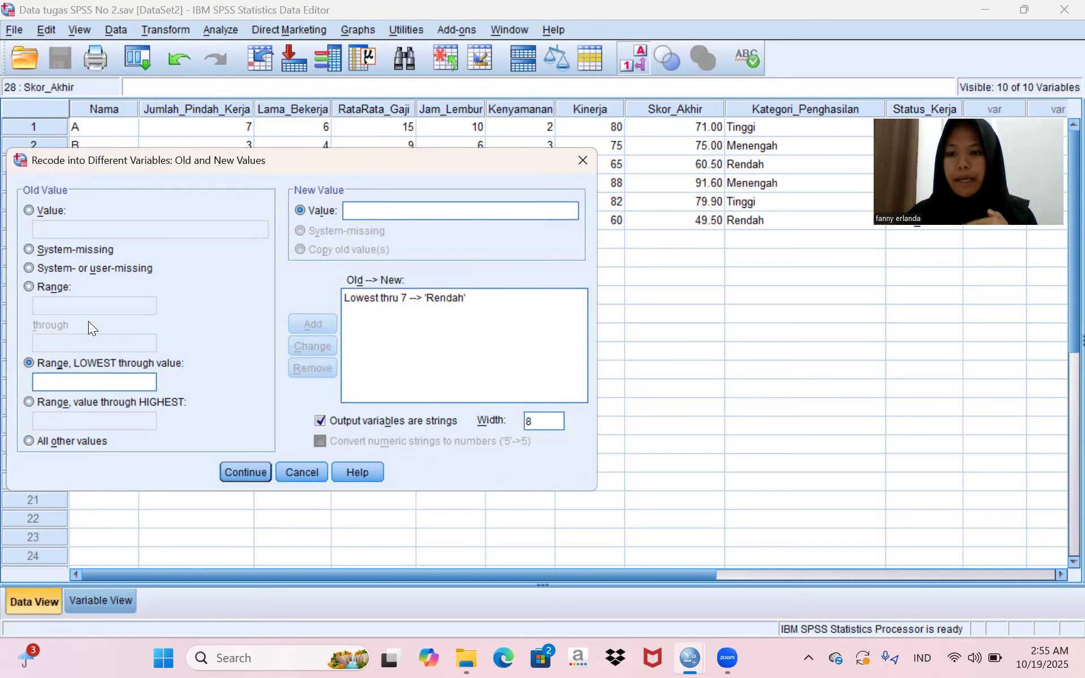
# - Add a rule recoding the range 7 through 12 as Menengah
pyautogui.click(31, 288)
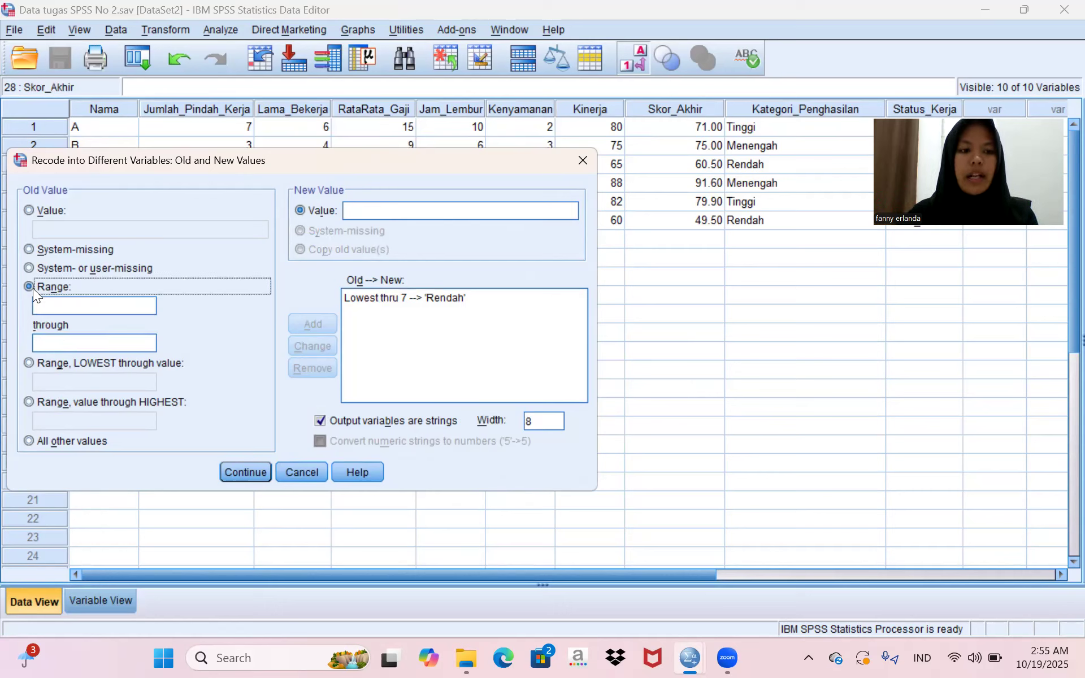
pyautogui.click(51, 300)
pyautogui.write('7')
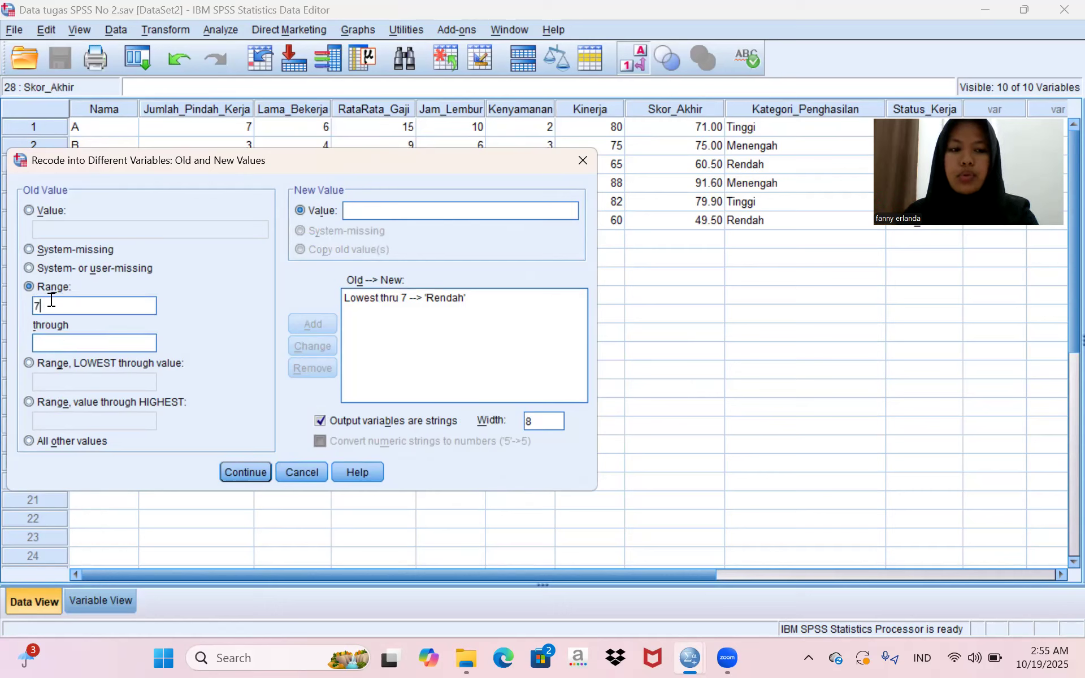
pyautogui.click(54, 338)
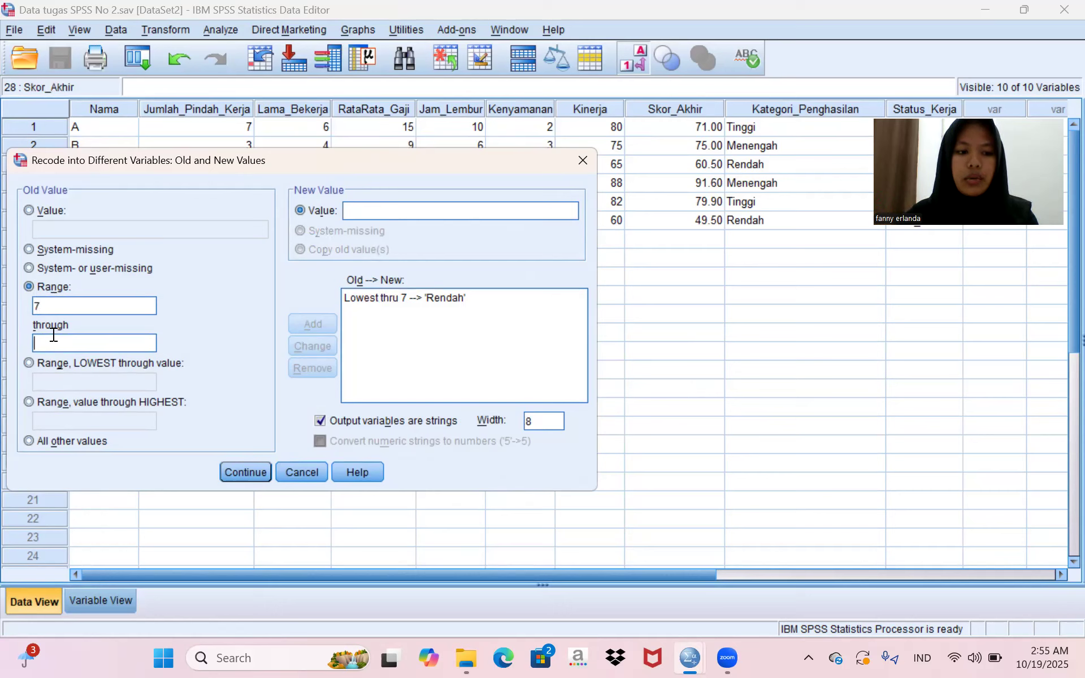
pyautogui.write('12')
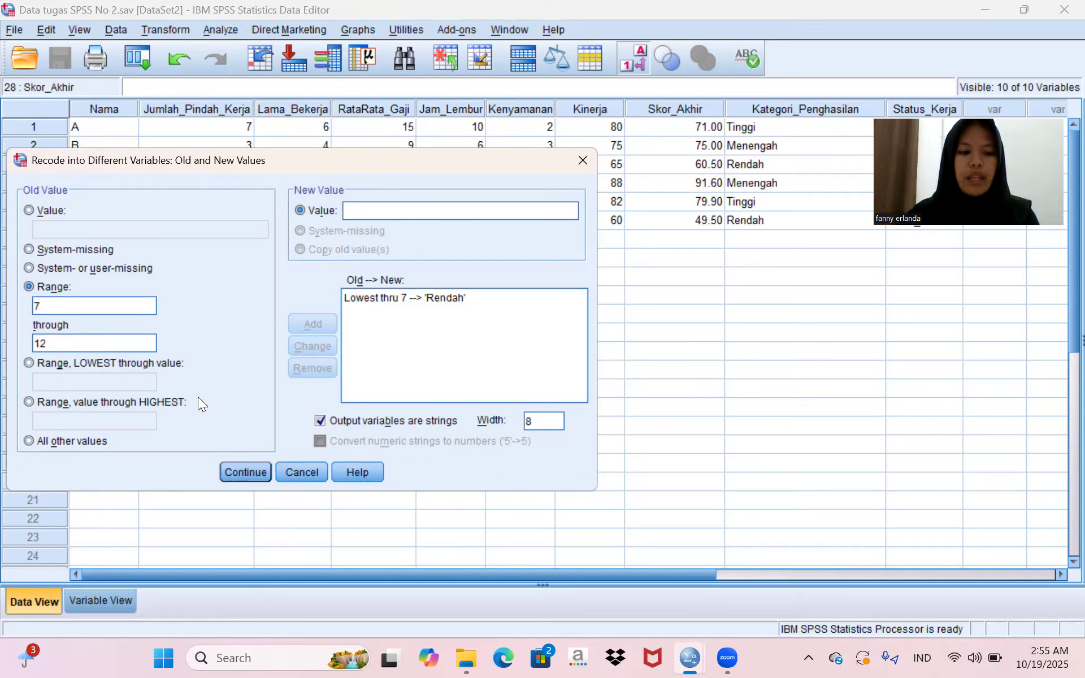
pyautogui.click(378, 215)
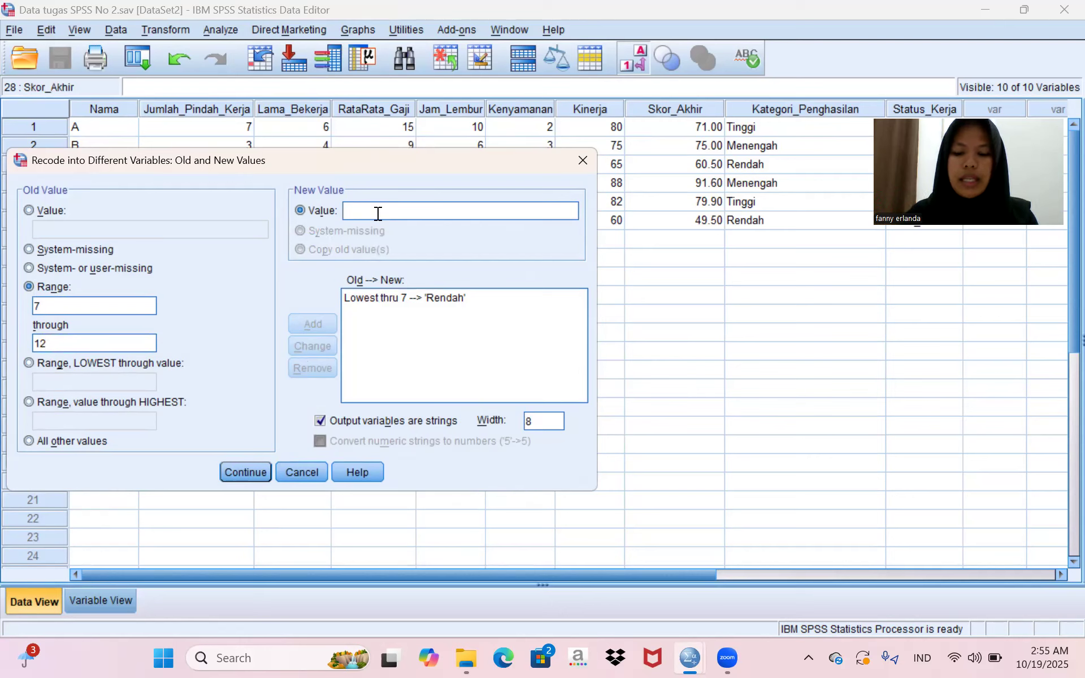
pyautogui.write('Me')
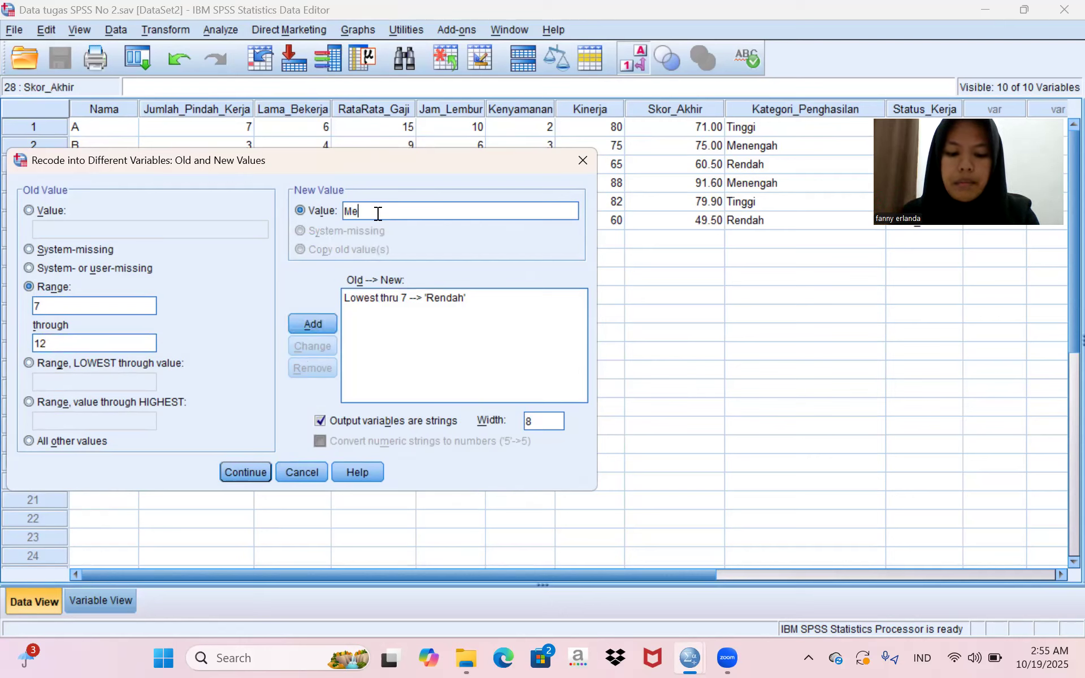
pyautogui.write('ngegah')
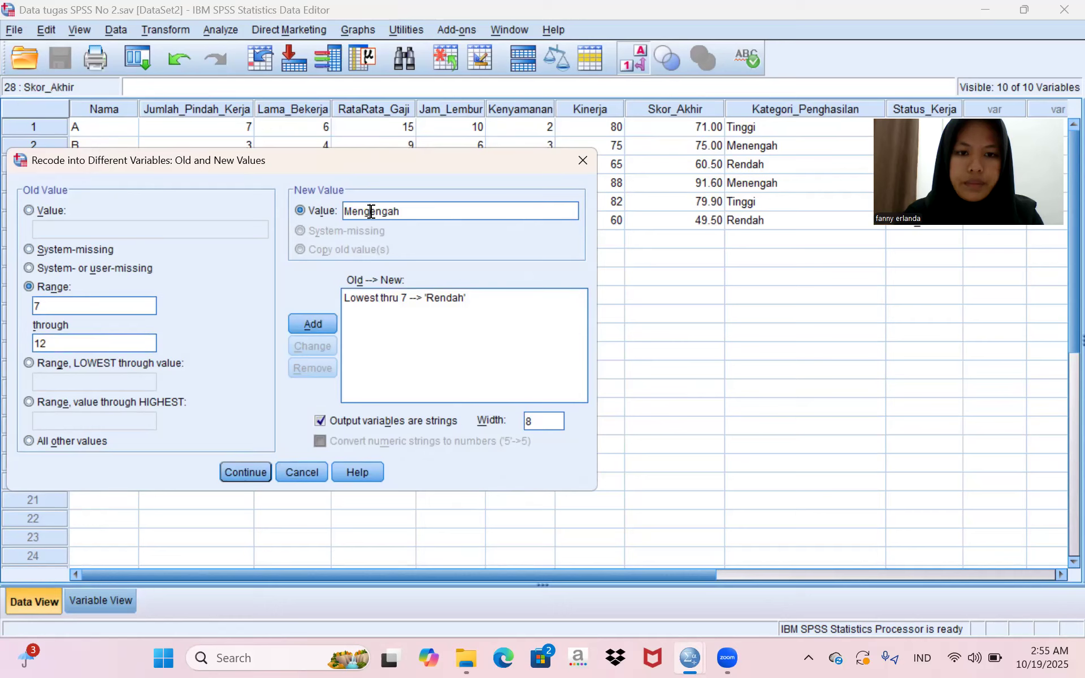
pyautogui.click(371, 211)
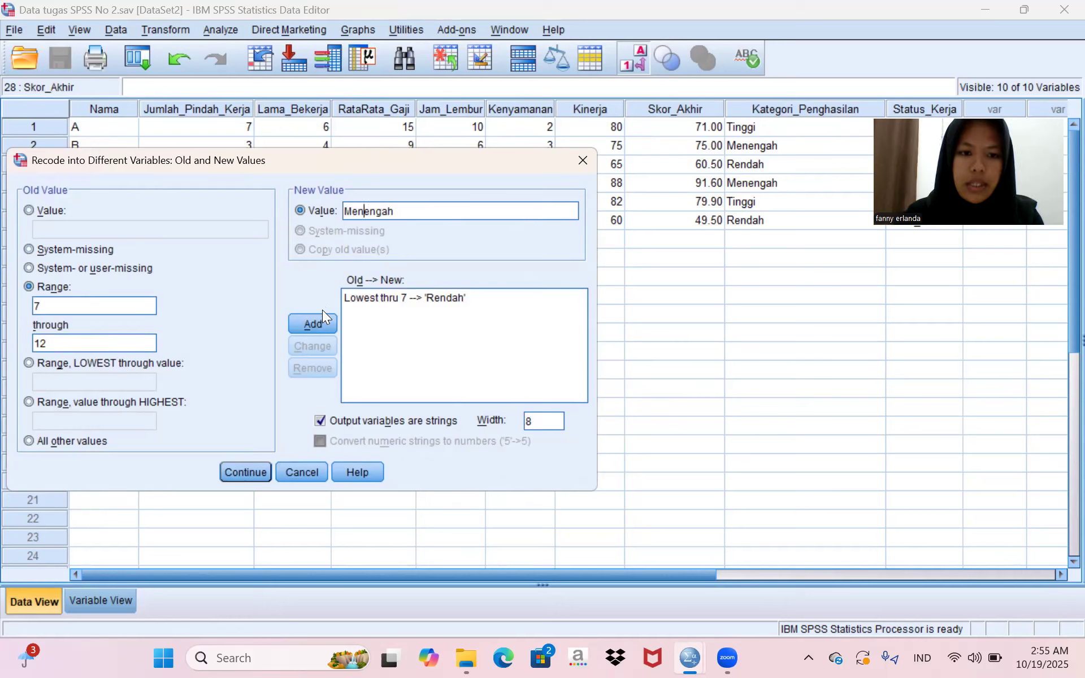
pyautogui.click(327, 324)
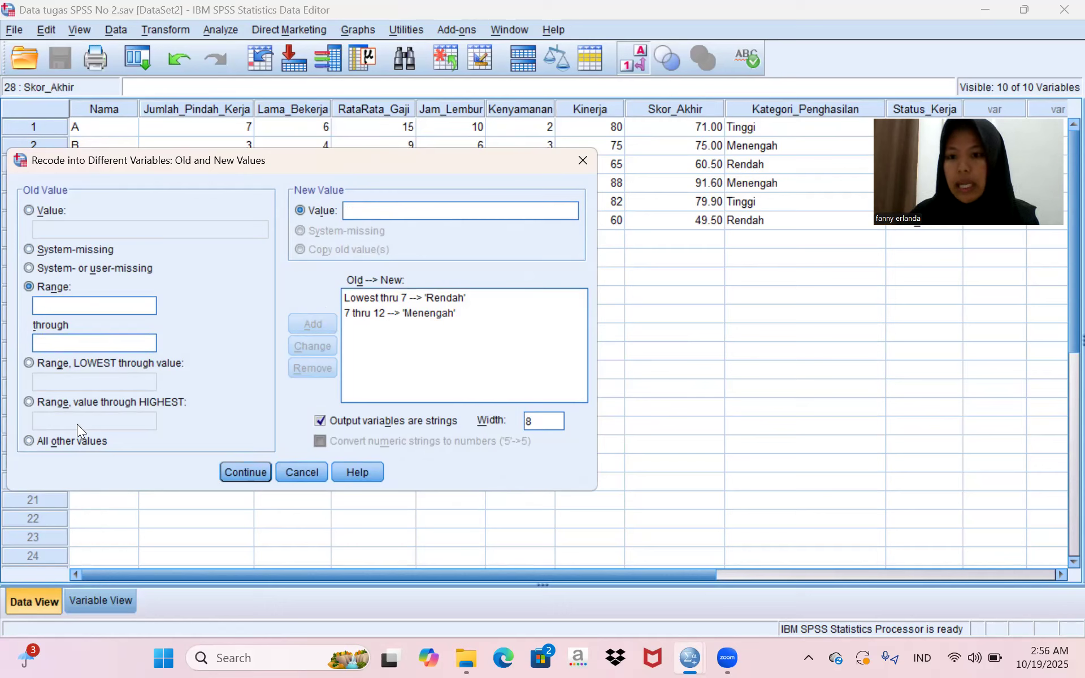
# - Add a rule recoding 12 through highest as Tinggi, and close the recode dialog without running it
pyautogui.click(28, 403)
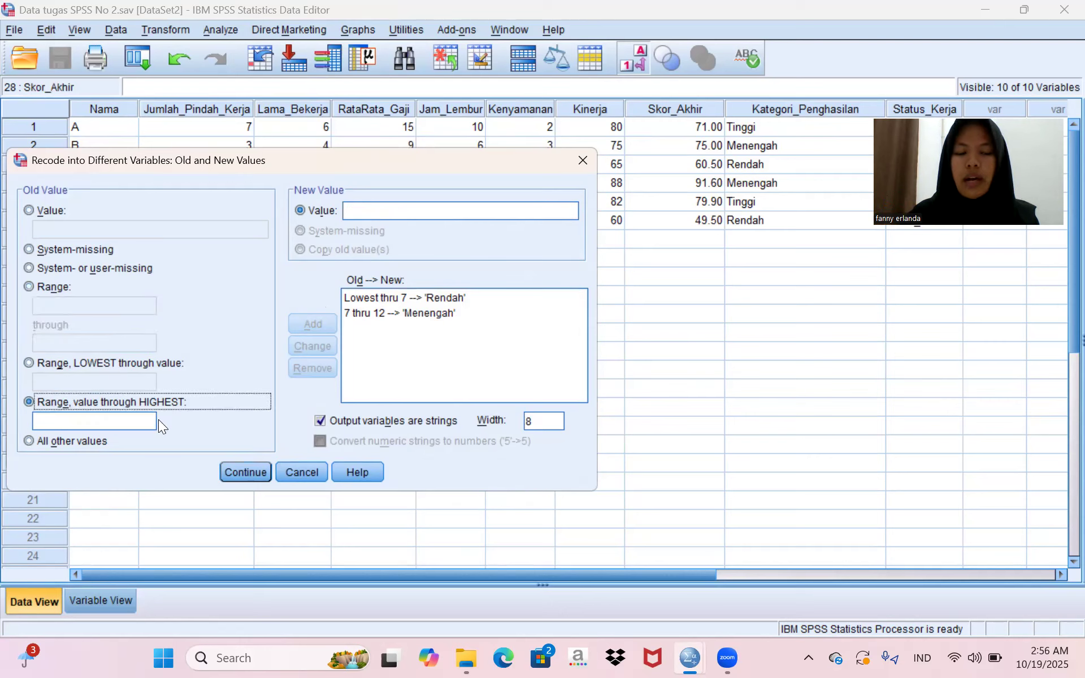
pyautogui.click(109, 429)
pyautogui.write('12')
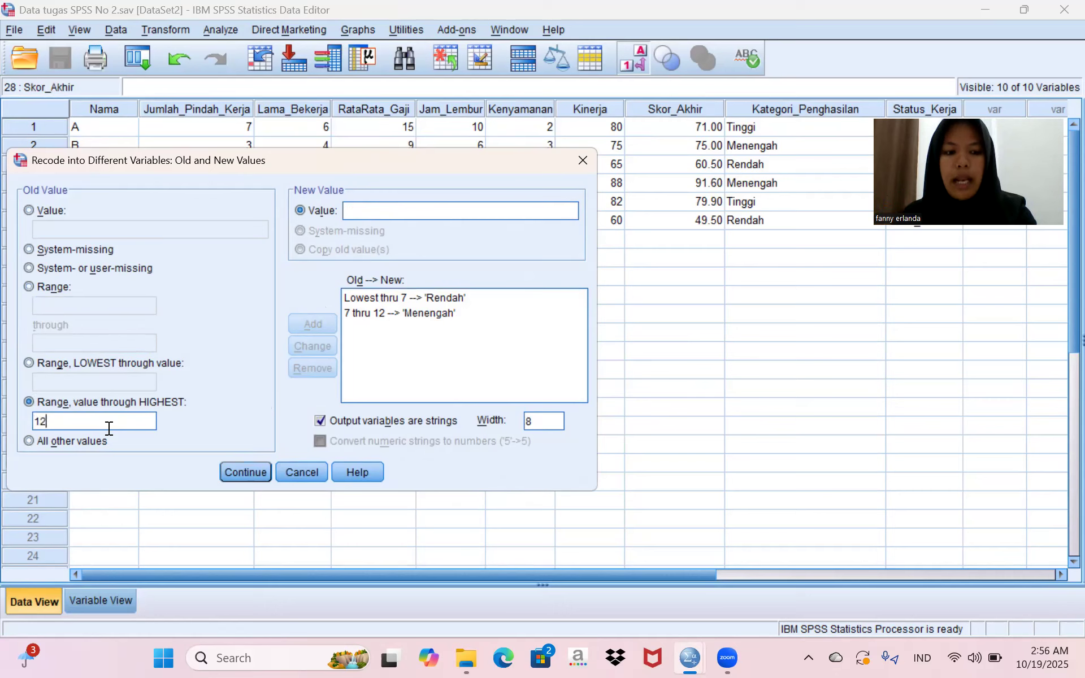
pyautogui.click(359, 209)
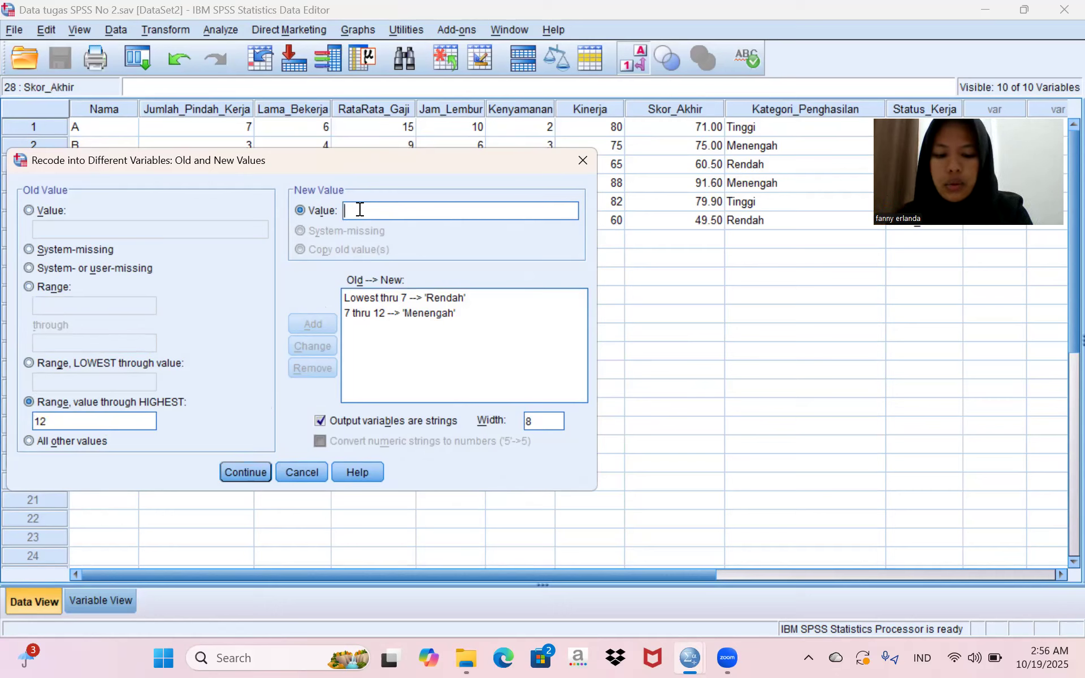
pyautogui.write('Tinggi')
pyautogui.click(319, 323)
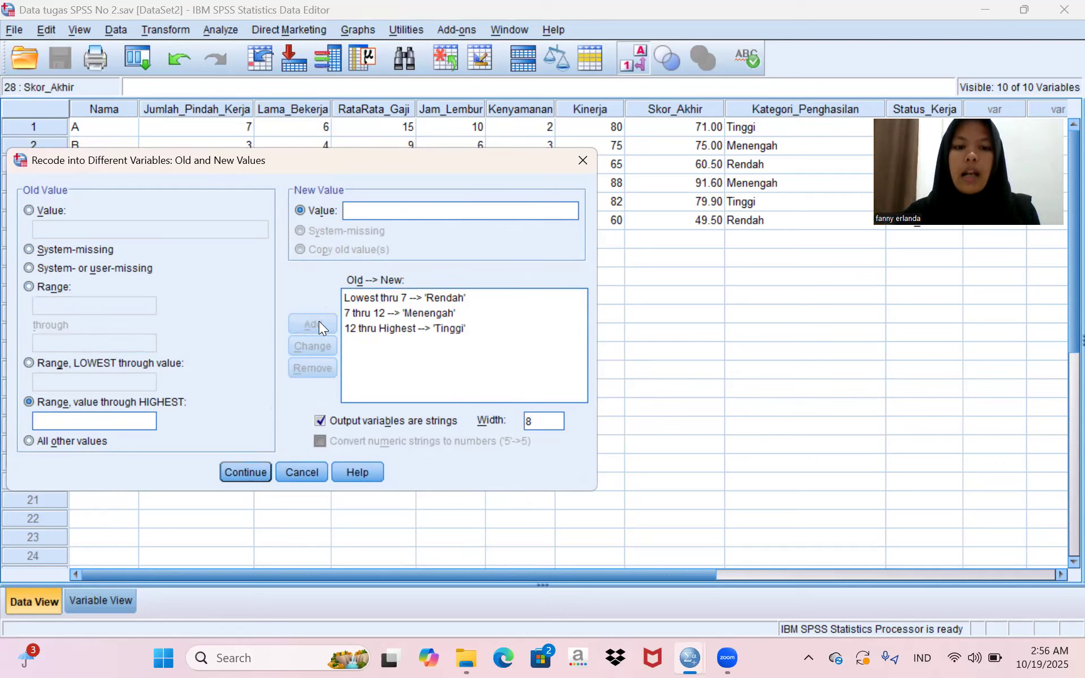
pyautogui.click(245, 471)
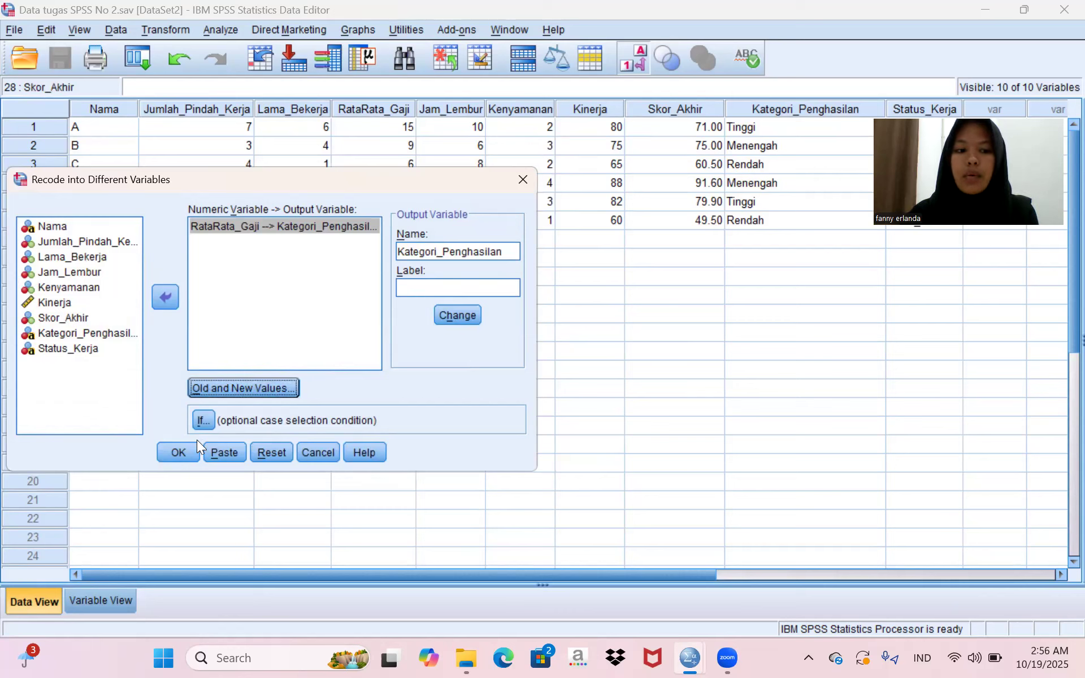
pyautogui.click(520, 181)
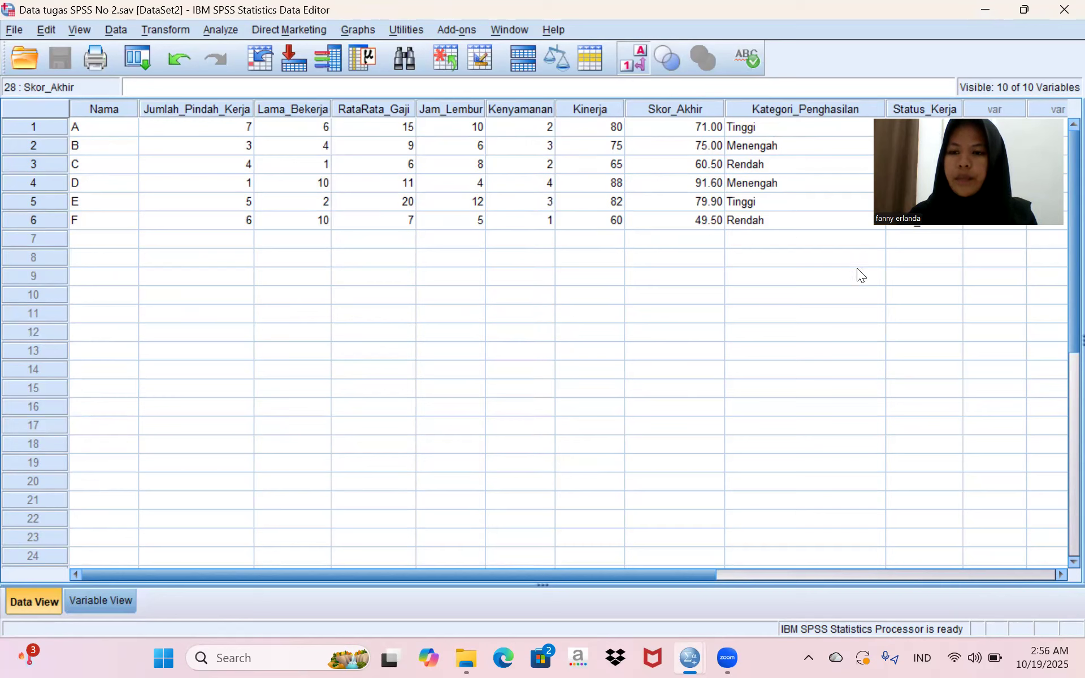
pyautogui.scroll(-2, 942, 295)
pyautogui.scroll(2, 943, 295)
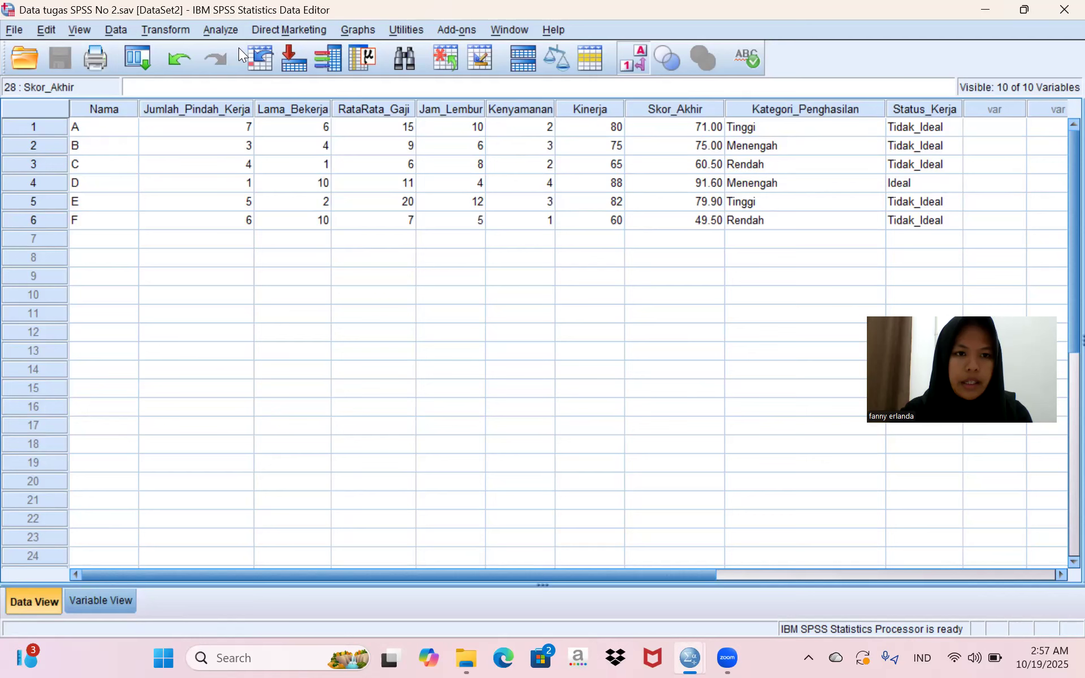
pyautogui.click(168, 30)
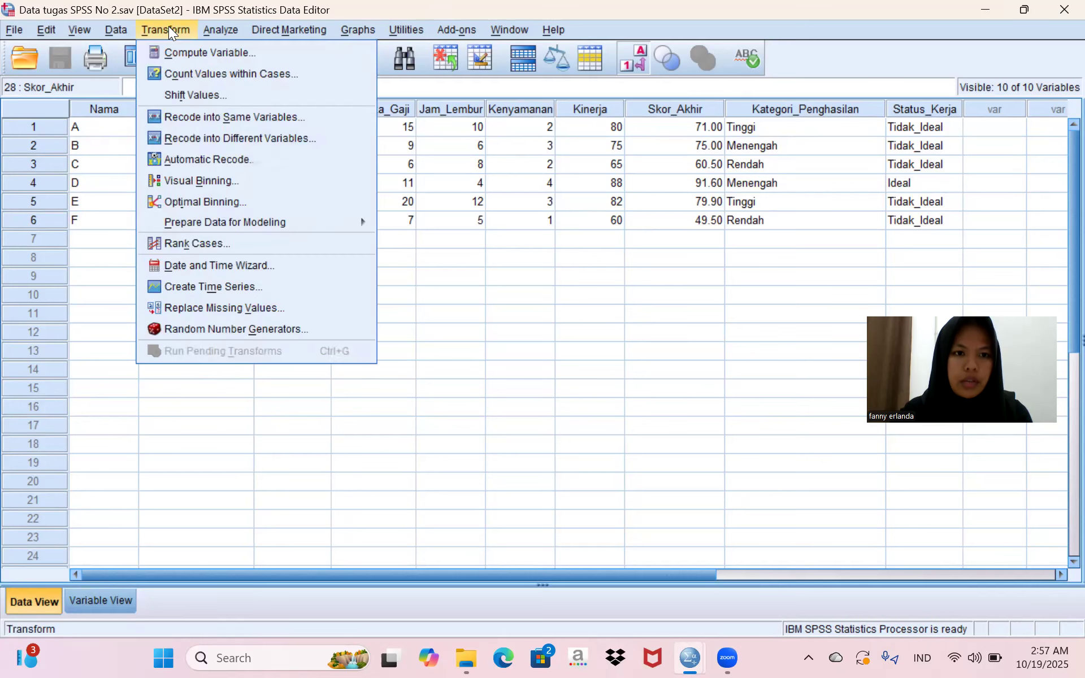
pyautogui.click(203, 138)
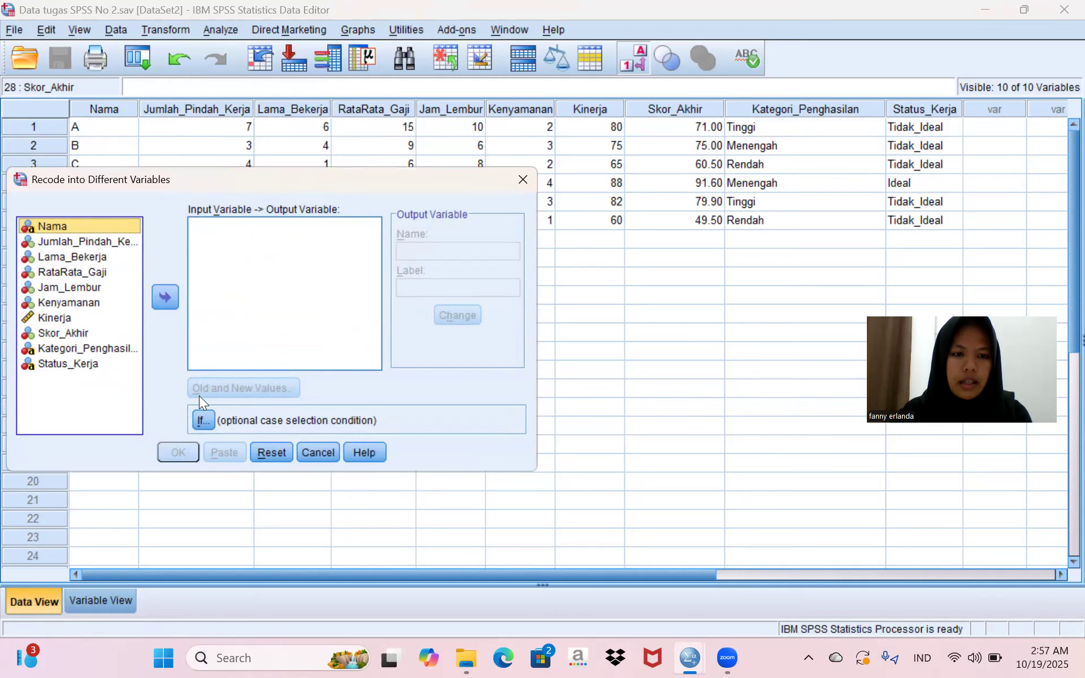
pyautogui.click(519, 181)
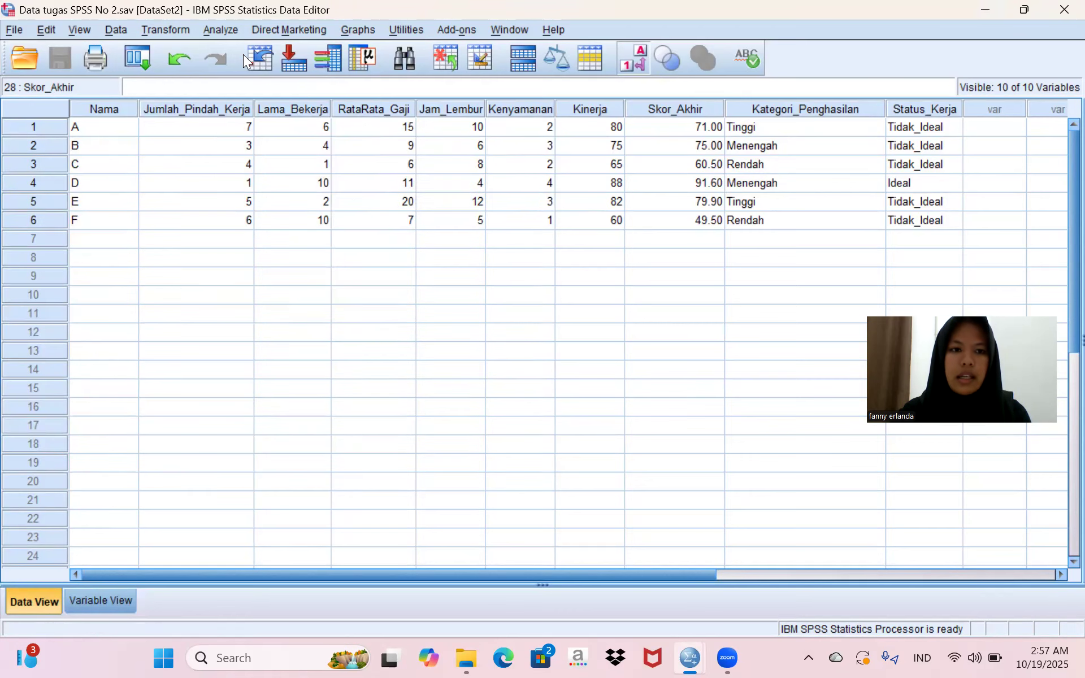
# - Start a Compute Variable transformation with Status_Kerja as the target variable
pyautogui.click(179, 30)
pyautogui.click(200, 52)
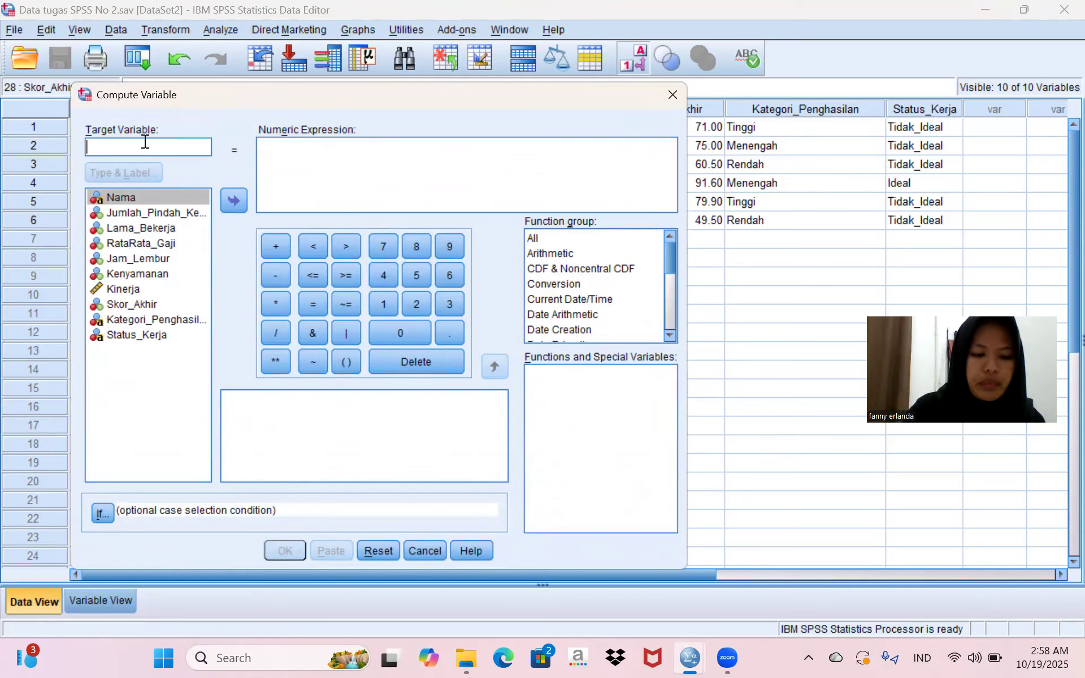
pyautogui.write('s')
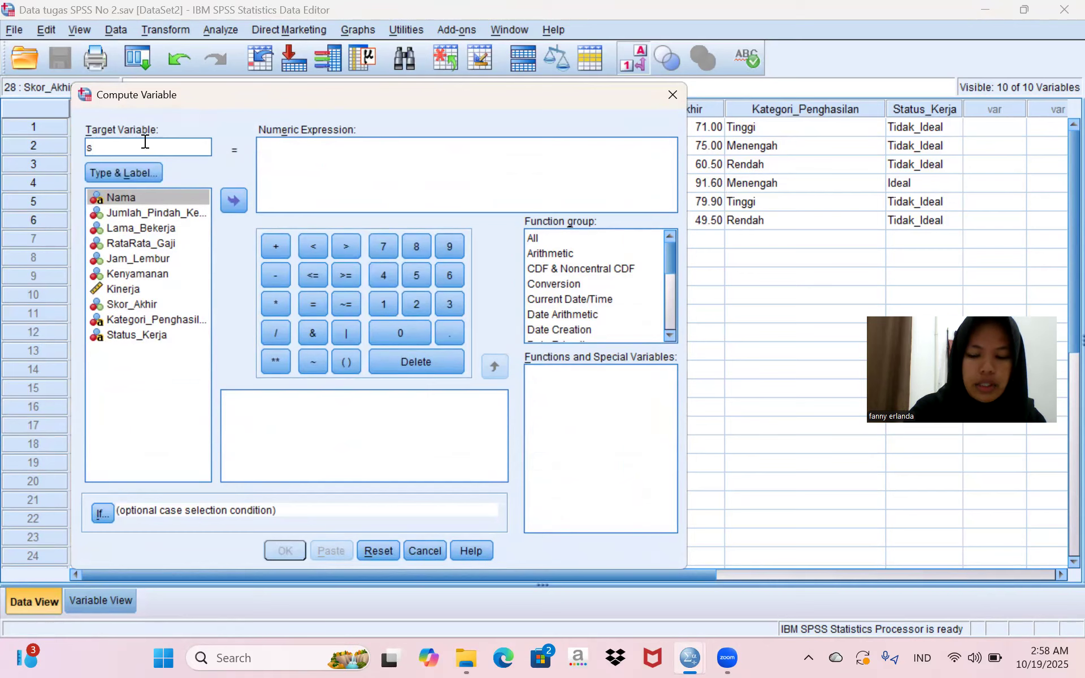
pyautogui.press('BackSpace')
pyautogui.write('S')
pyautogui.write('r')
pyautogui.write('ta')
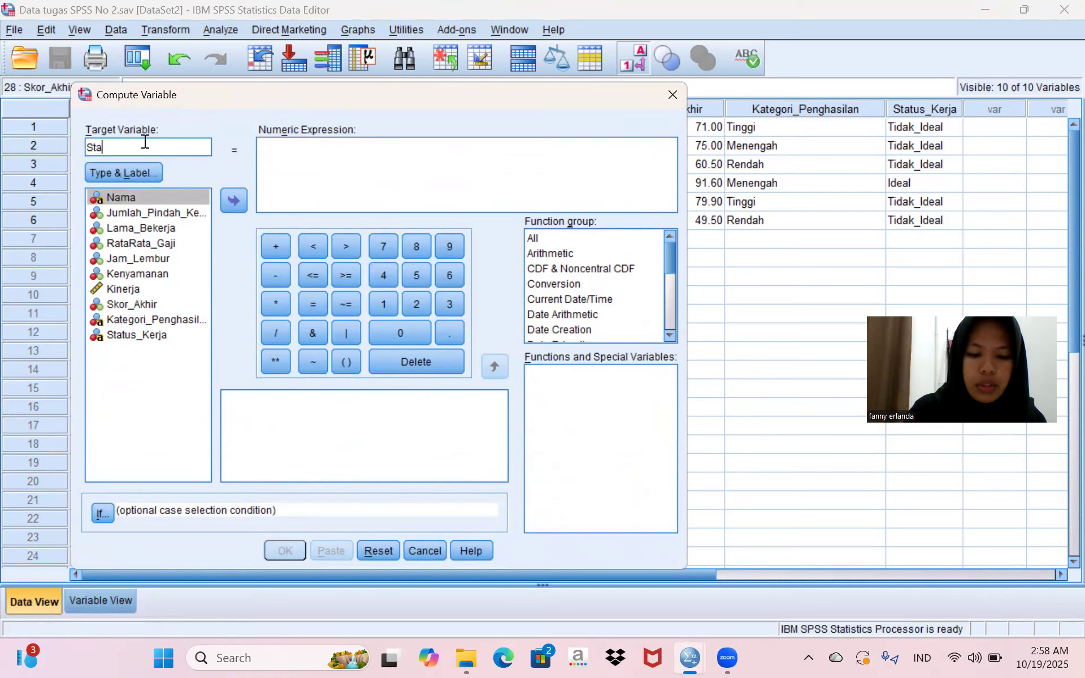
pyautogui.write('tus_')
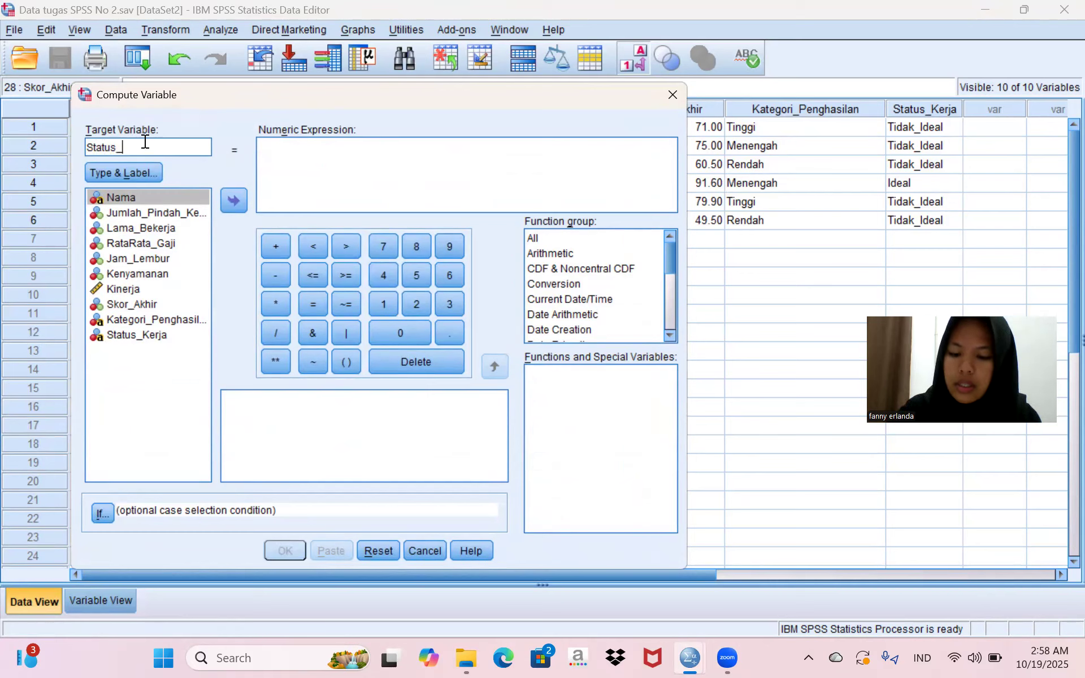
pyautogui.write('Ker')
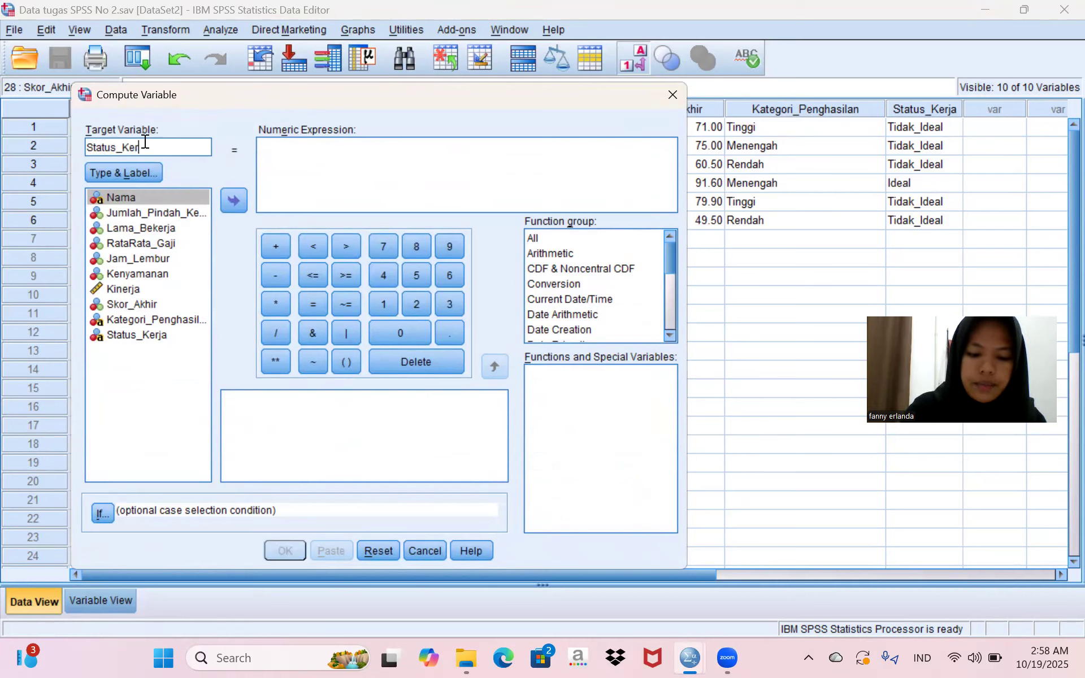
pyautogui.write('ja')
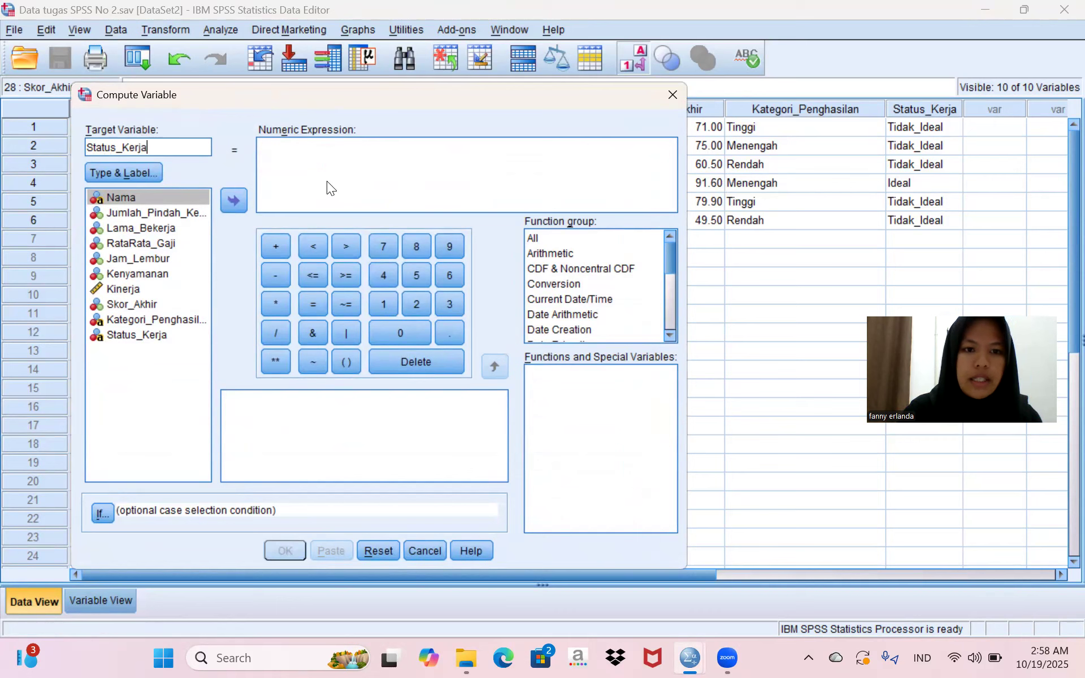
pyautogui.click(314, 172)
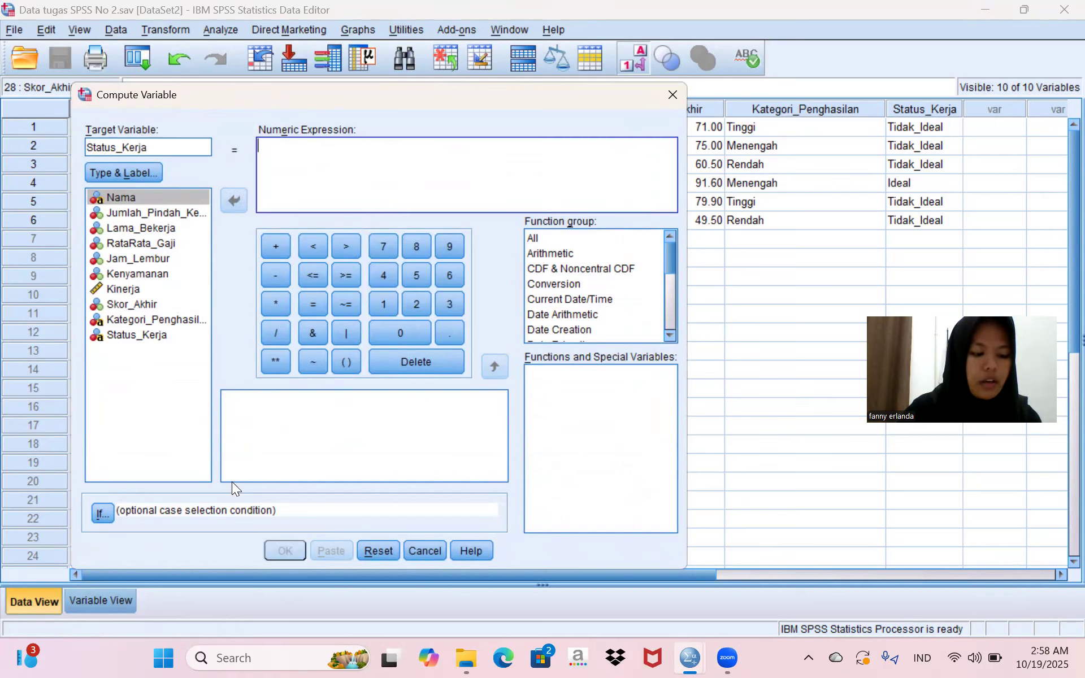
# - Restrict the computation to cases satisfying a condition, starting it with Kenyamanan >= 3
pyautogui.click(100, 514)
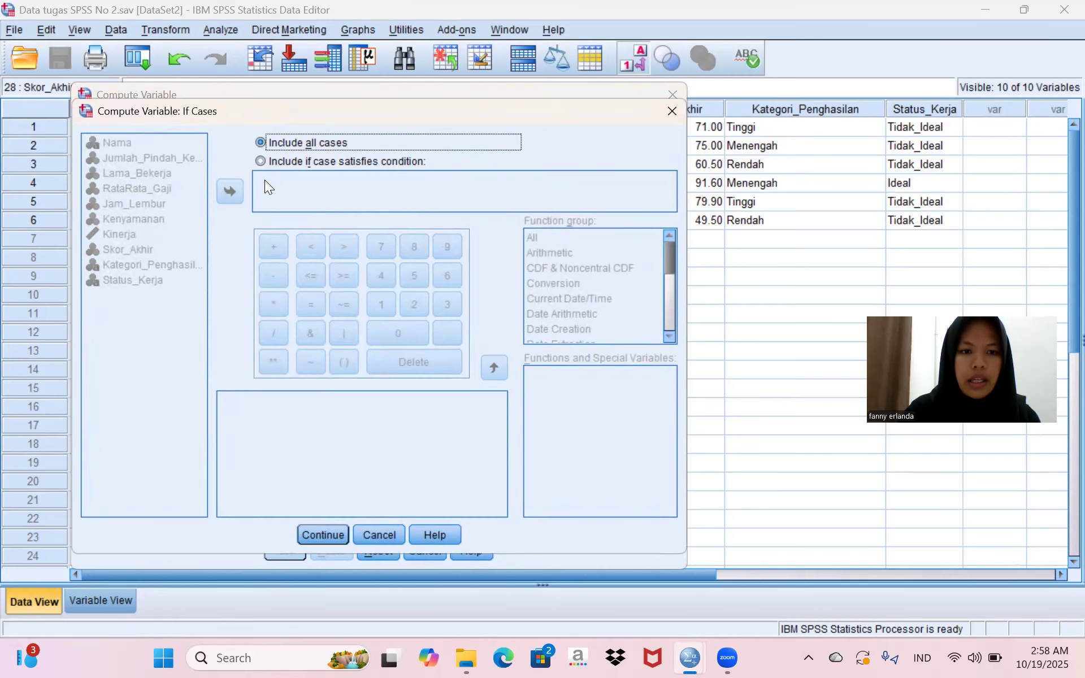
pyautogui.click(261, 162)
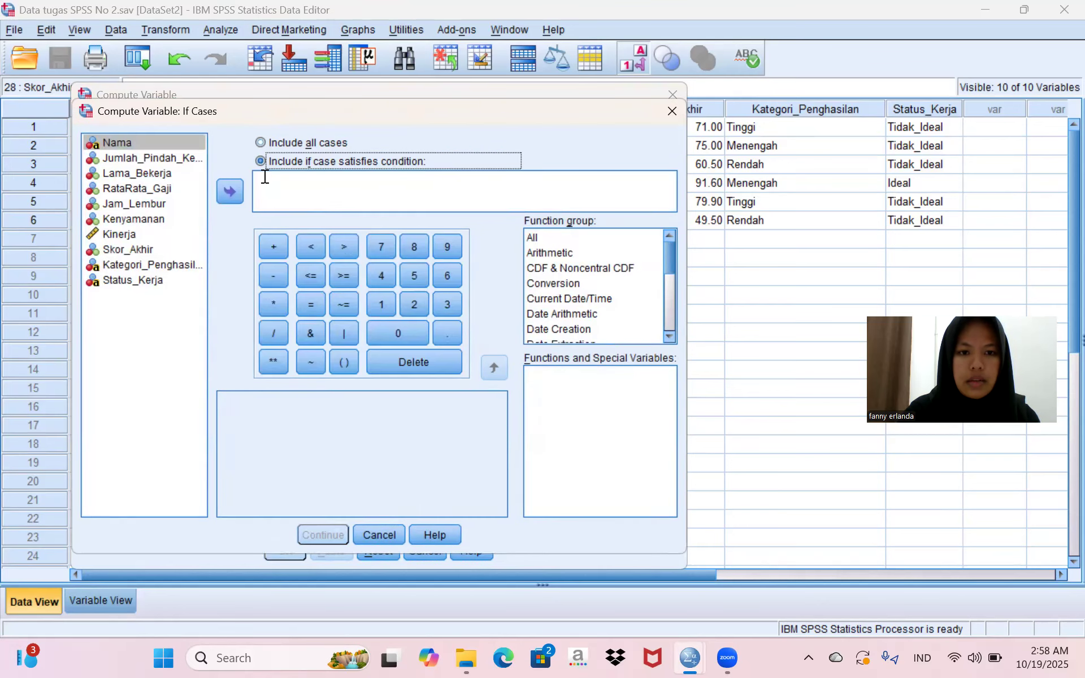
pyautogui.click(270, 194)
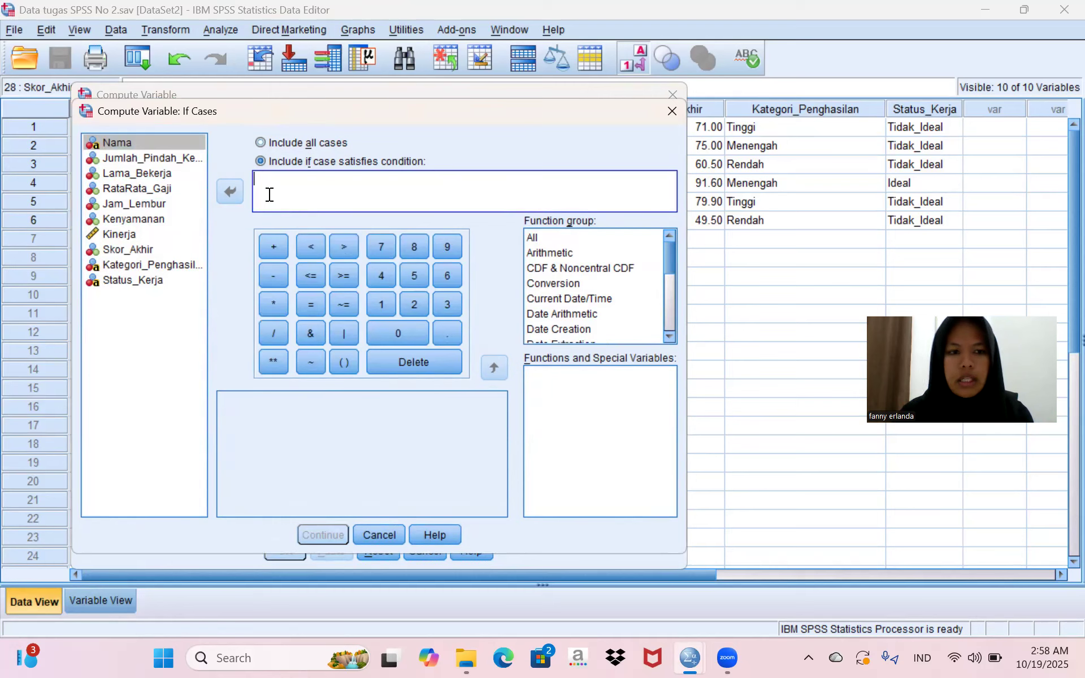
pyautogui.click(182, 222)
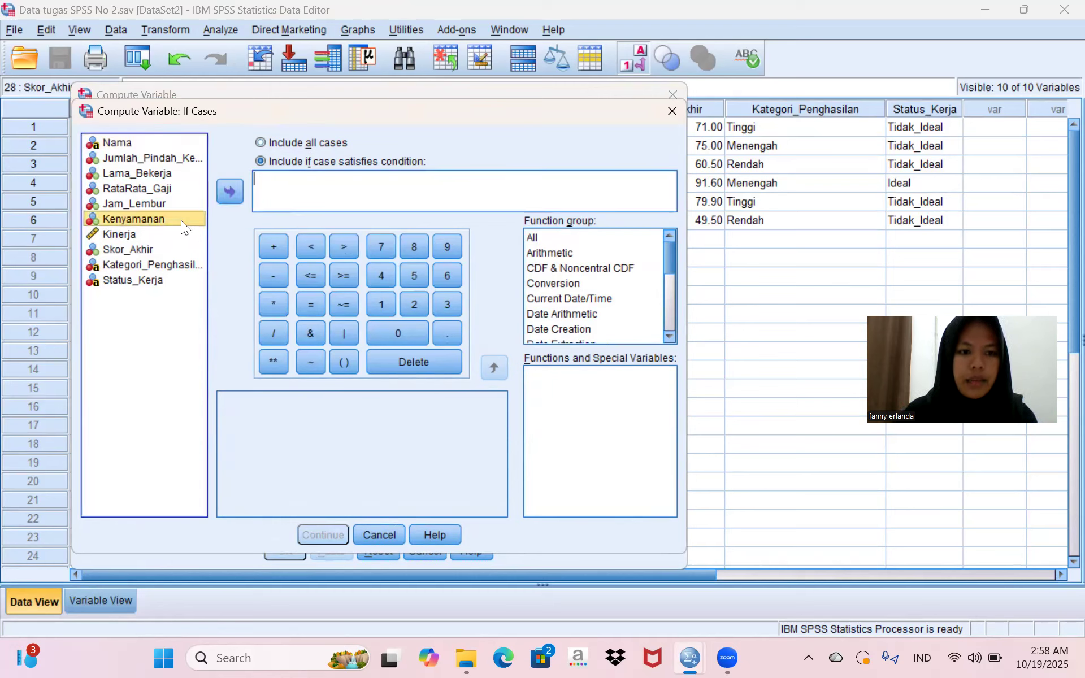
pyautogui.click(225, 190)
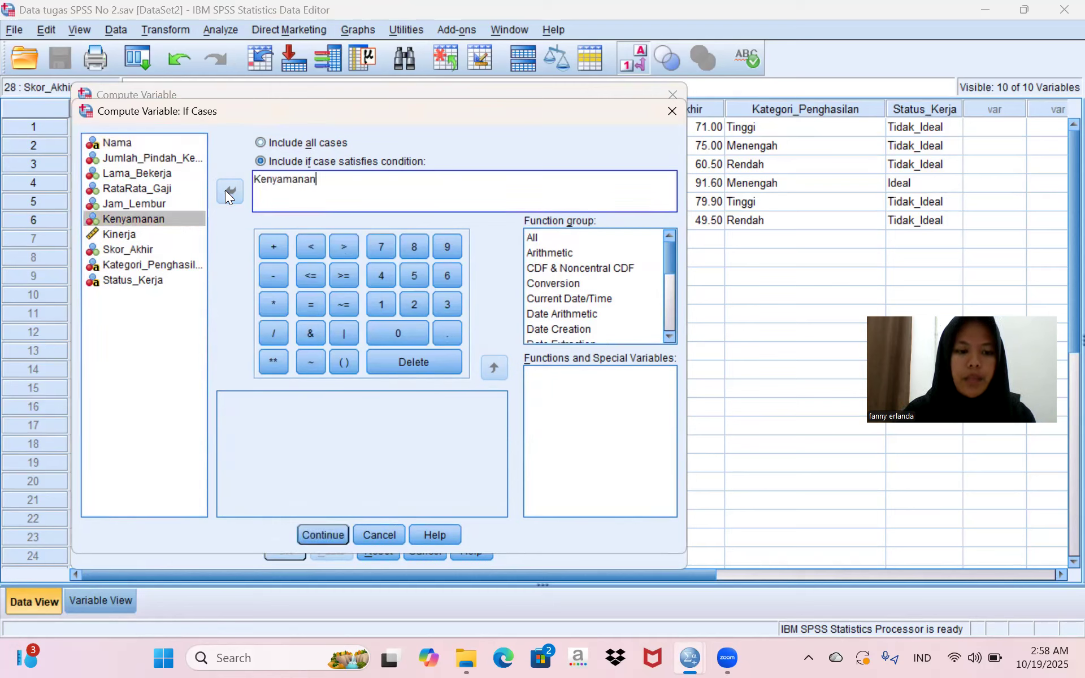
pyautogui.click(346, 276)
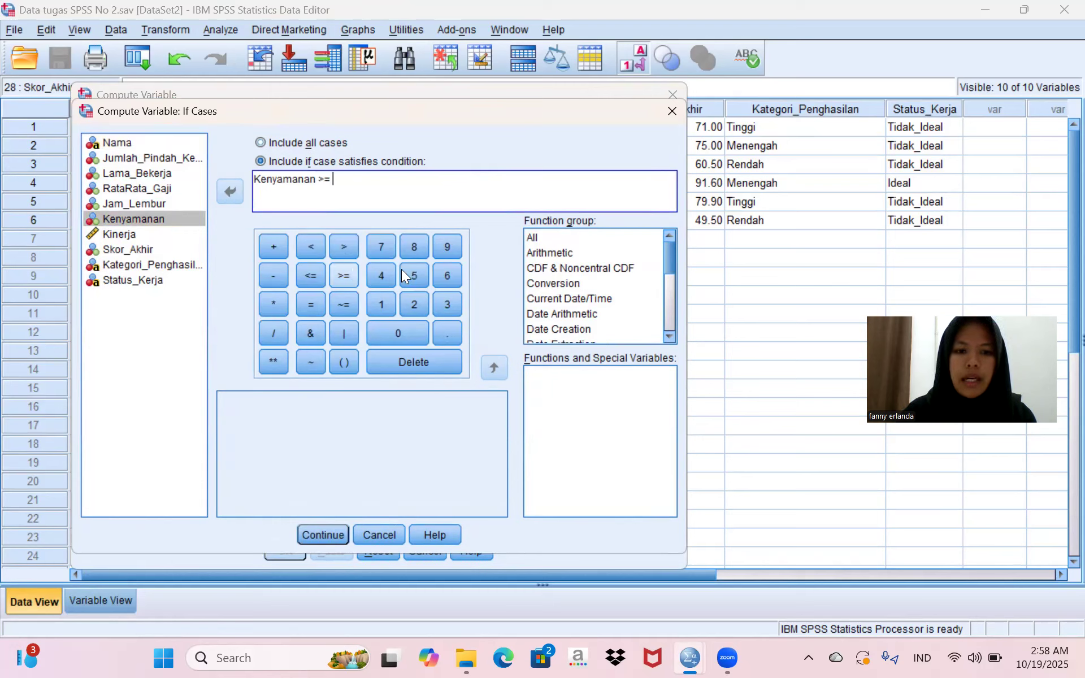
pyautogui.click(447, 304)
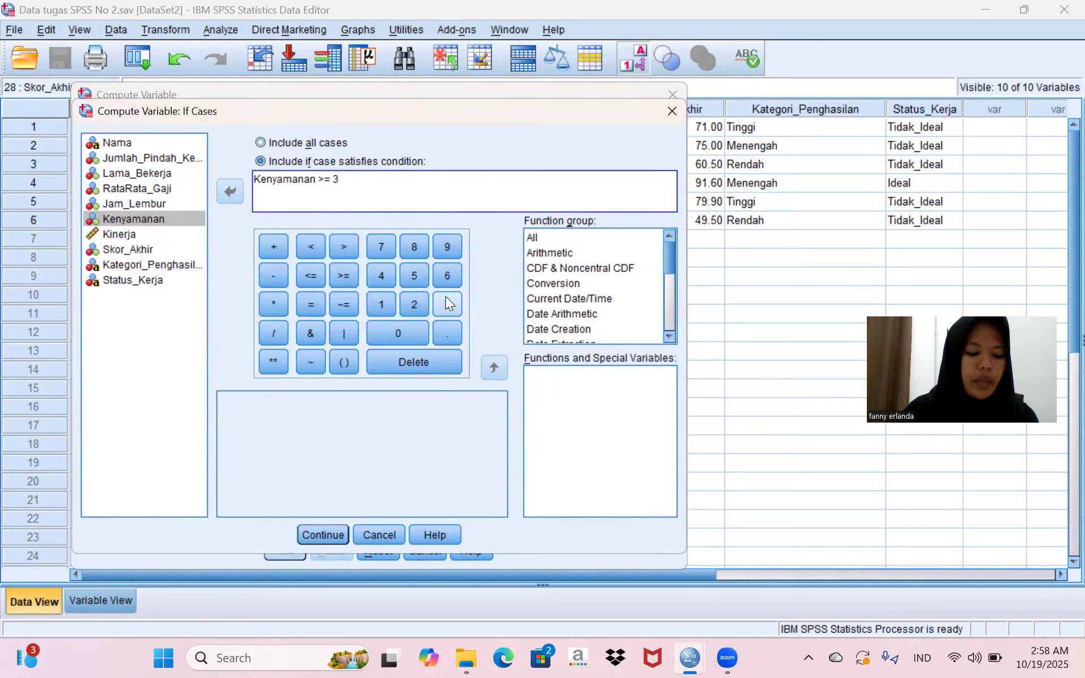
# - Extend the case condition with & Jam_Lembur <= 5 and apply it to the computation
pyautogui.click(302, 333)
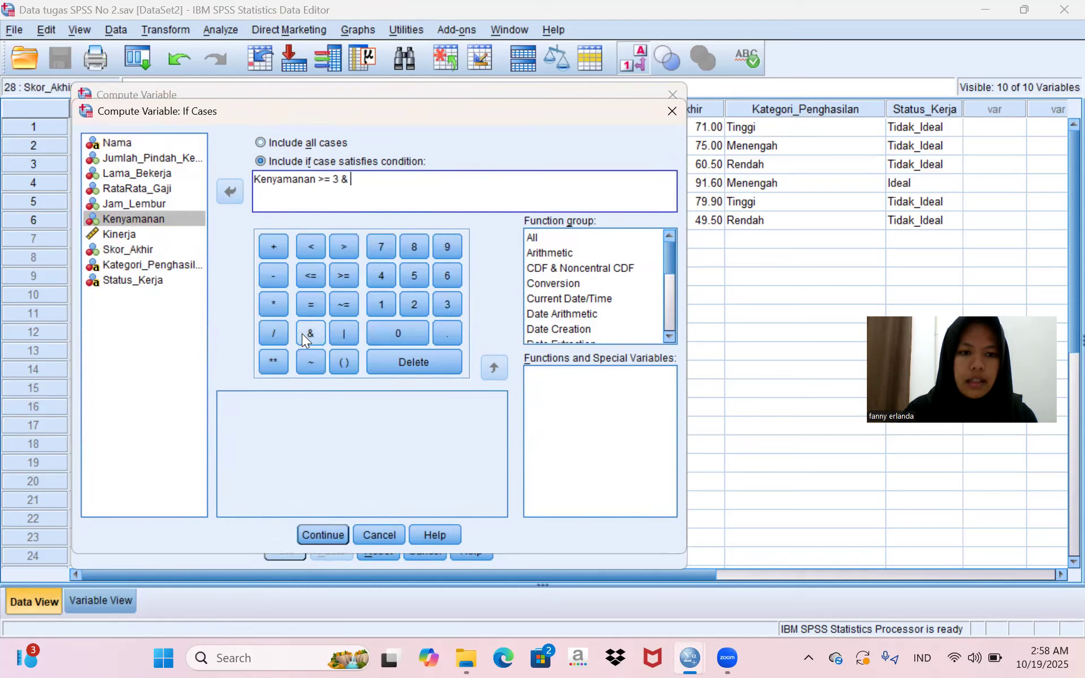
pyautogui.click(164, 204)
pyautogui.click(218, 189)
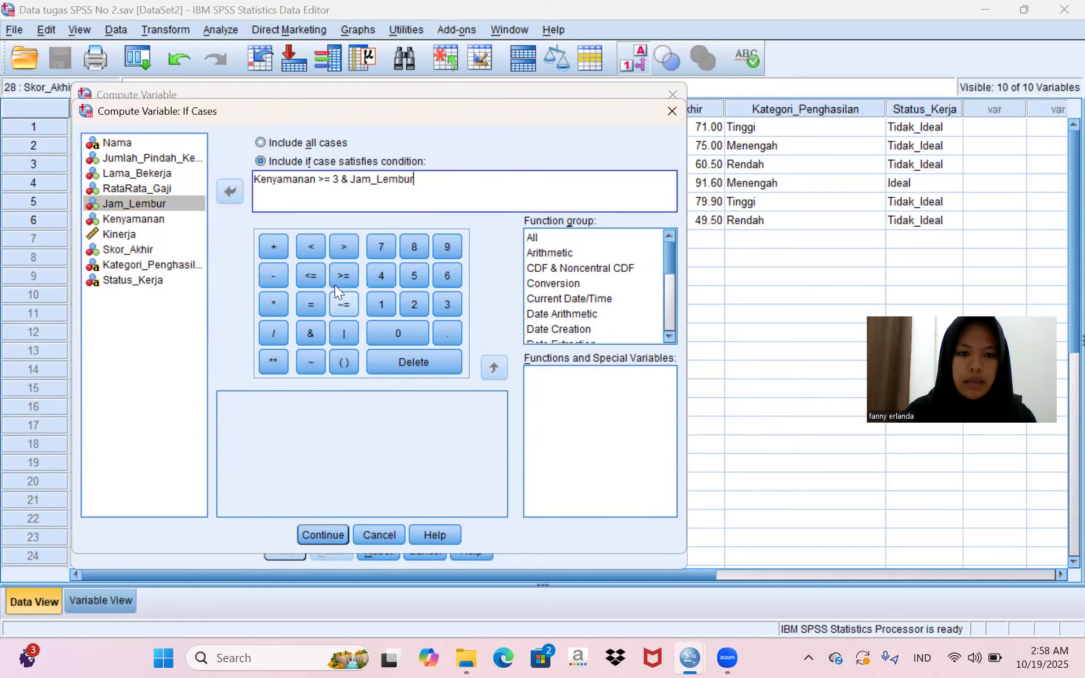
pyautogui.click(313, 279)
pyautogui.click(417, 274)
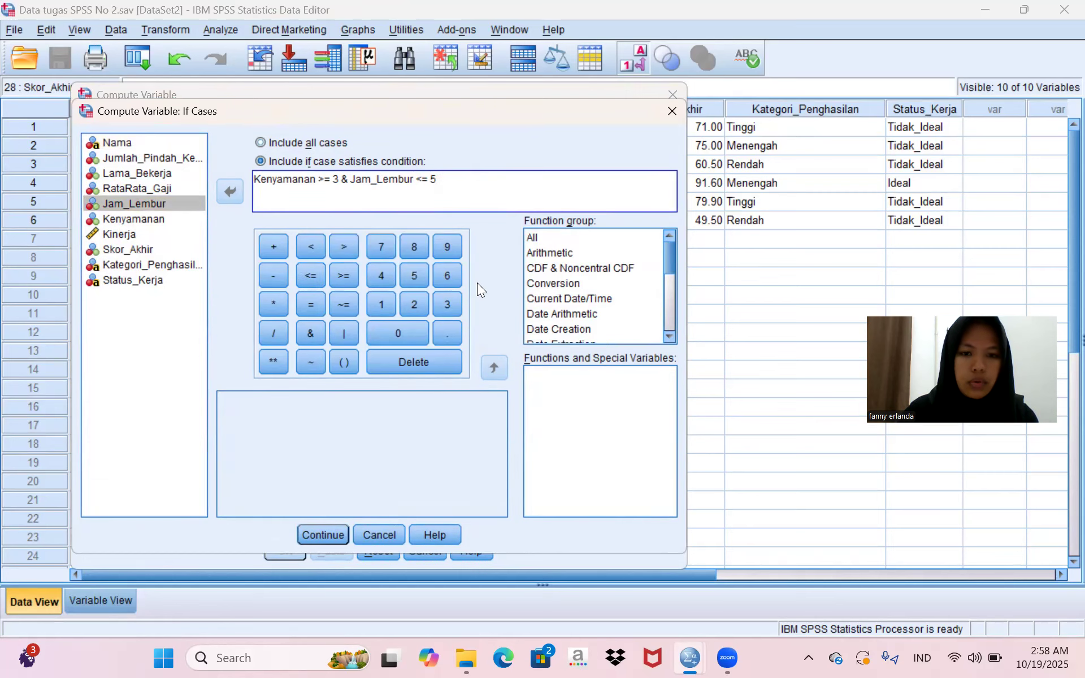
pyautogui.click(327, 534)
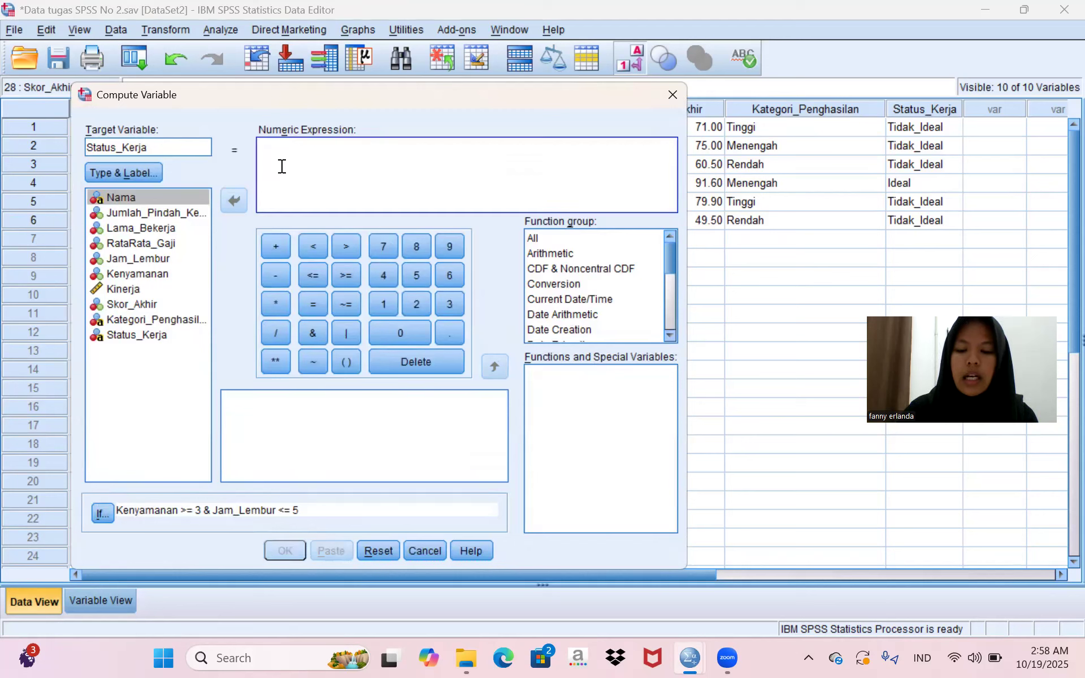
# - Enter "Ideal" in quotes as the expression for Status_Kerja, and close the compute dialog without running it
pyautogui.write('"Ideal"')
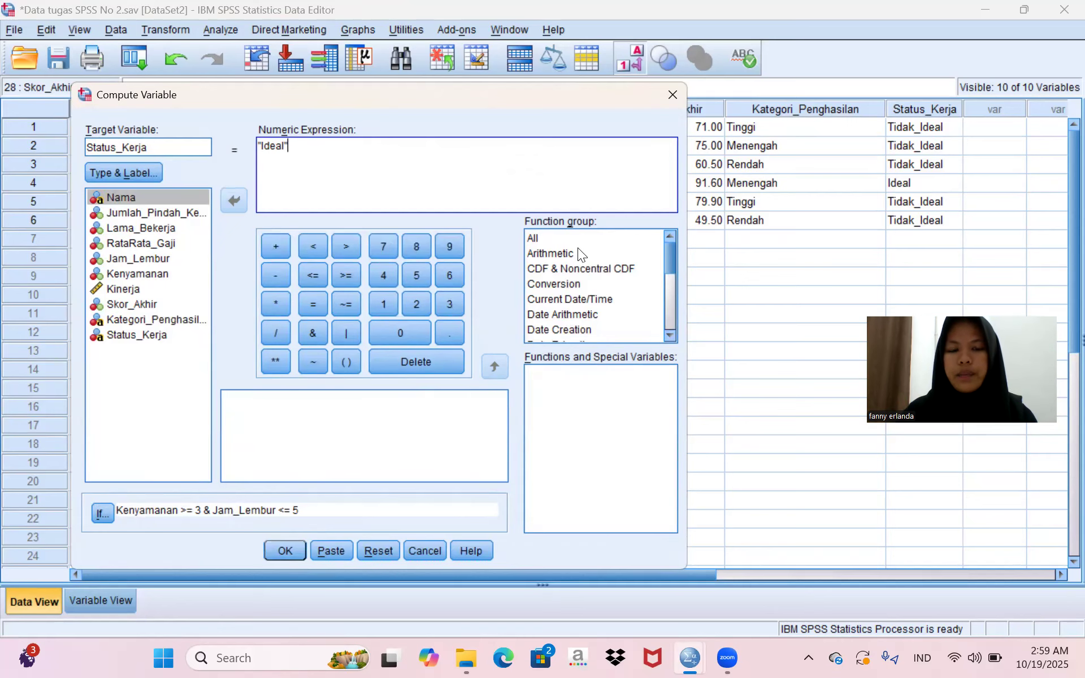
pyautogui.click(674, 97)
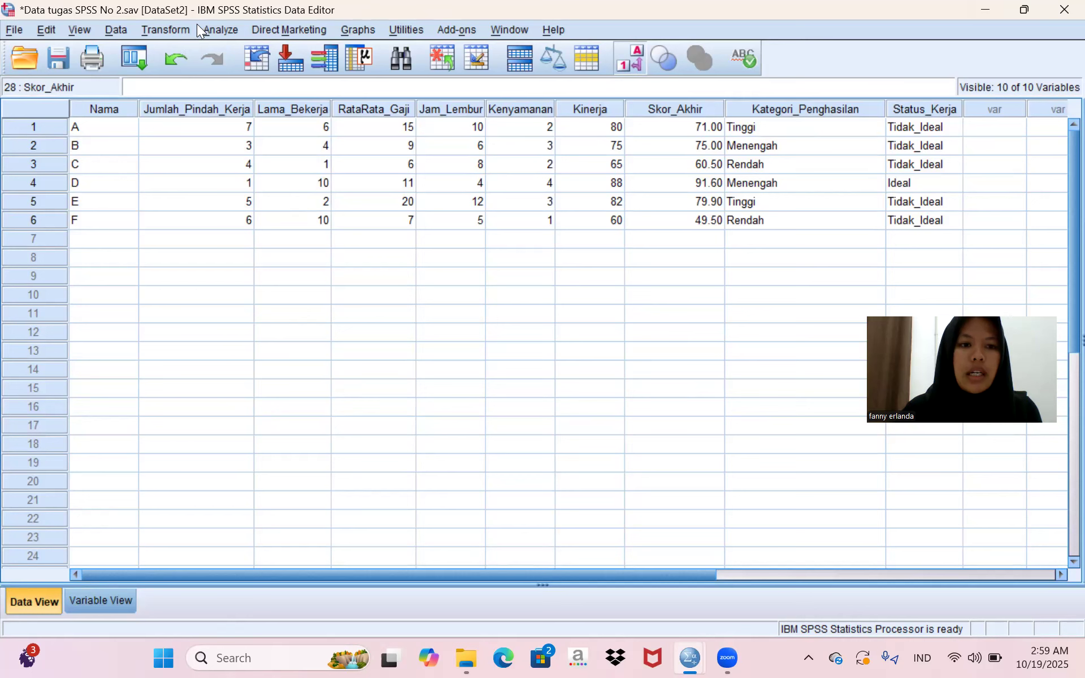
# - Set up a Frequencies analysis of RataRata_Gaji, Kenyamanan, Kinerja and Skor_Akhir
pyautogui.click(219, 31)
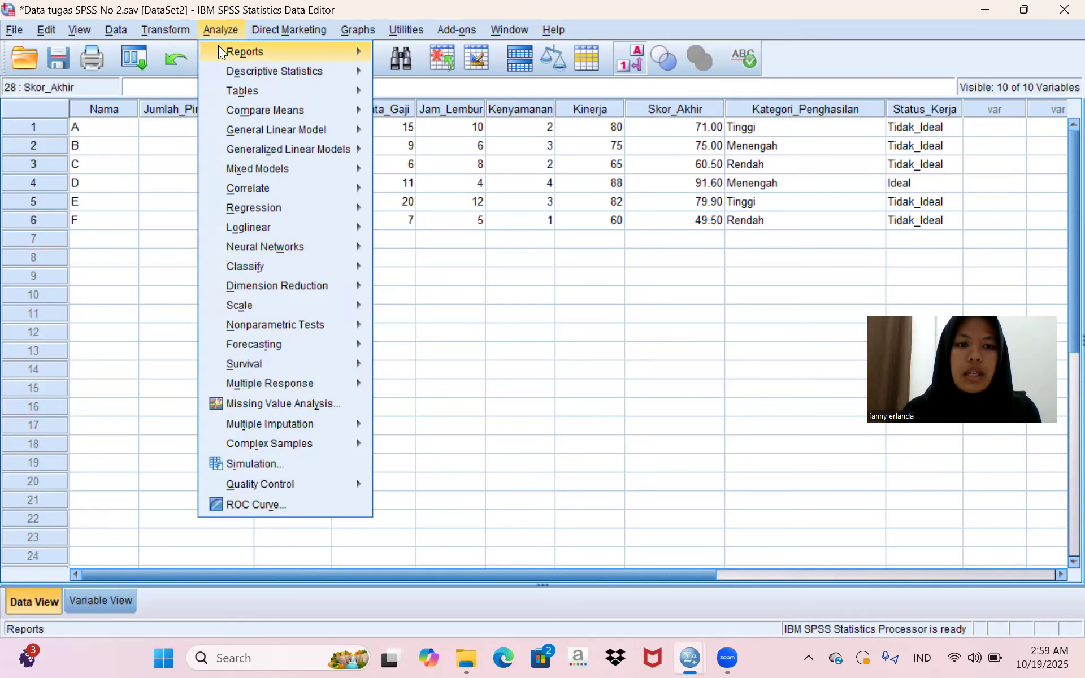
pyautogui.moveTo(228, 70)
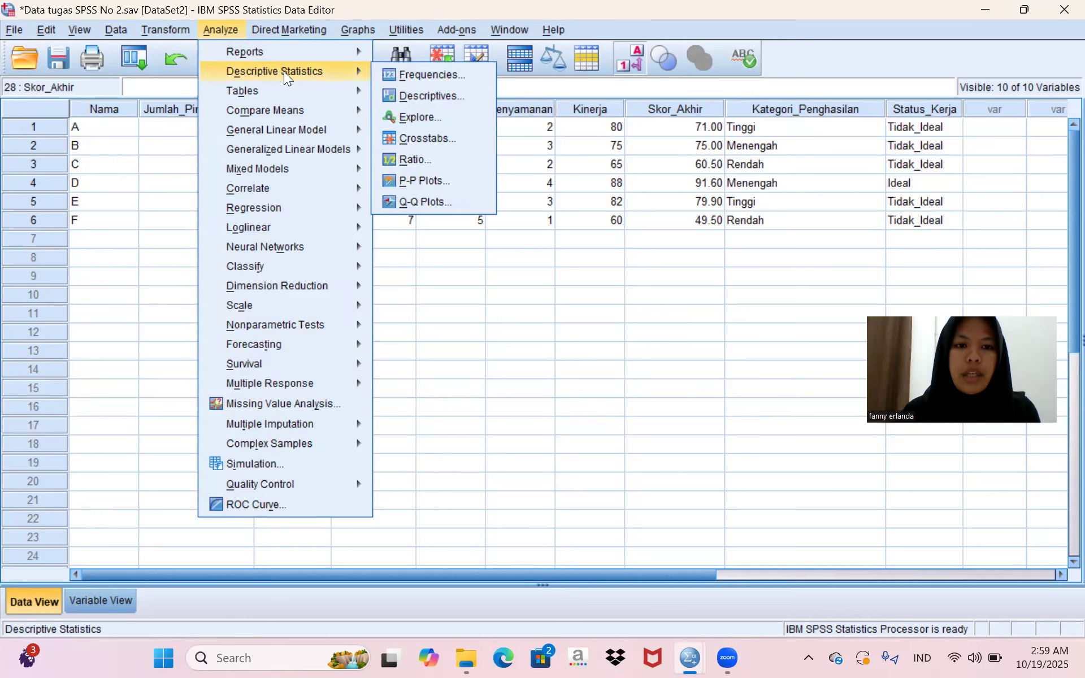
pyautogui.click(396, 76)
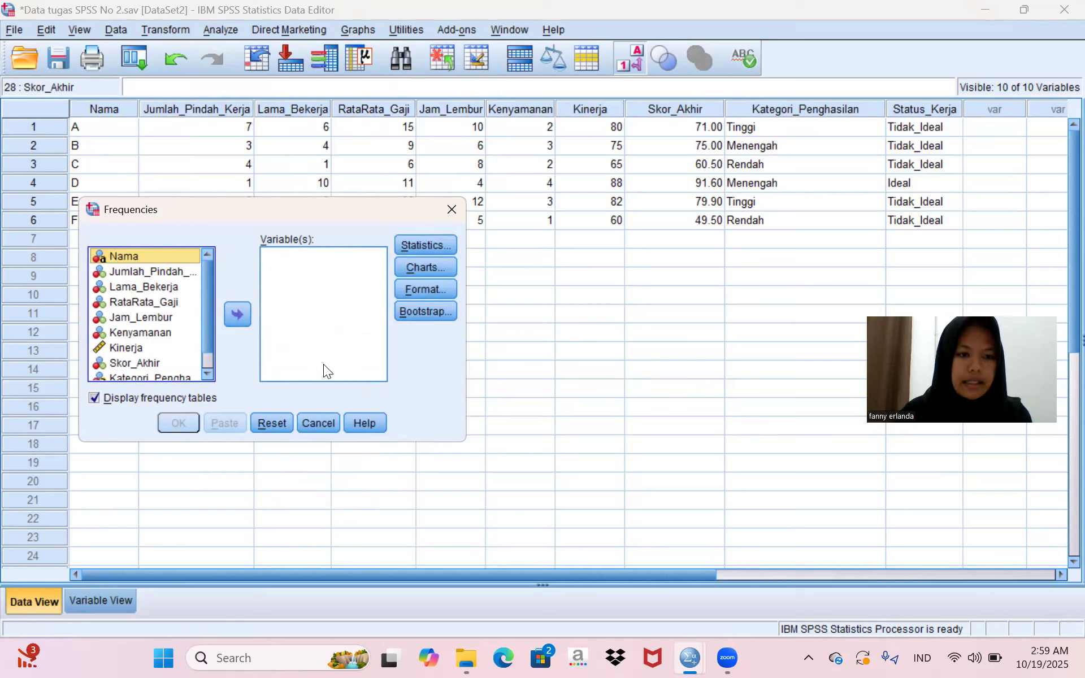
pyautogui.click(197, 302)
pyautogui.click(230, 312)
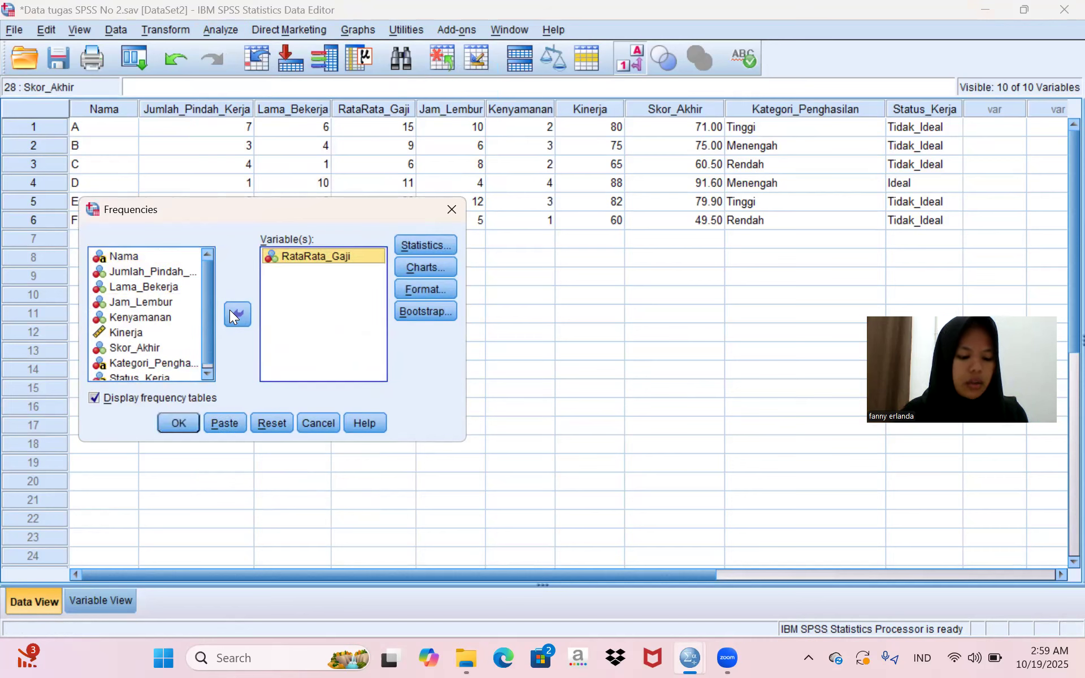
pyautogui.click(157, 318)
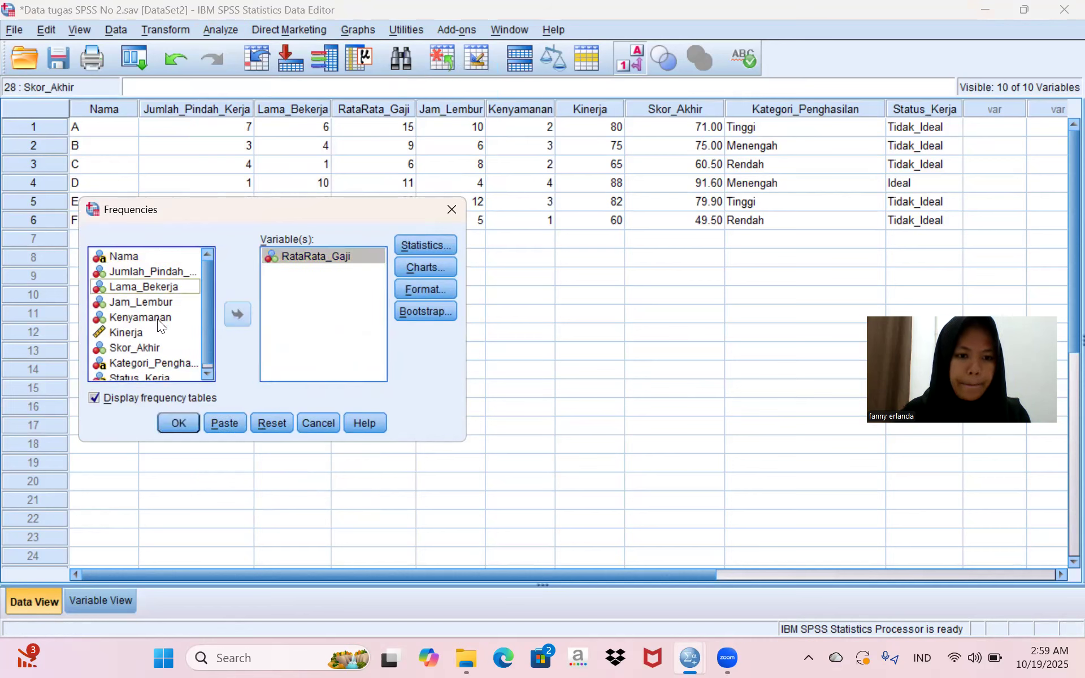
pyautogui.click(232, 320)
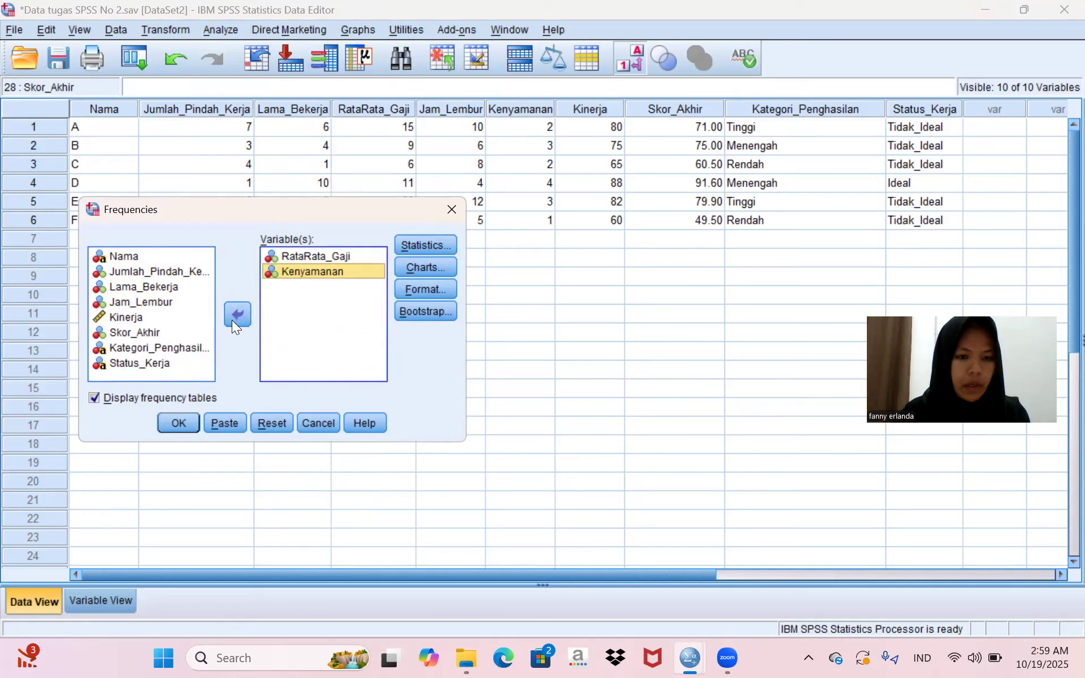
pyautogui.click(173, 316)
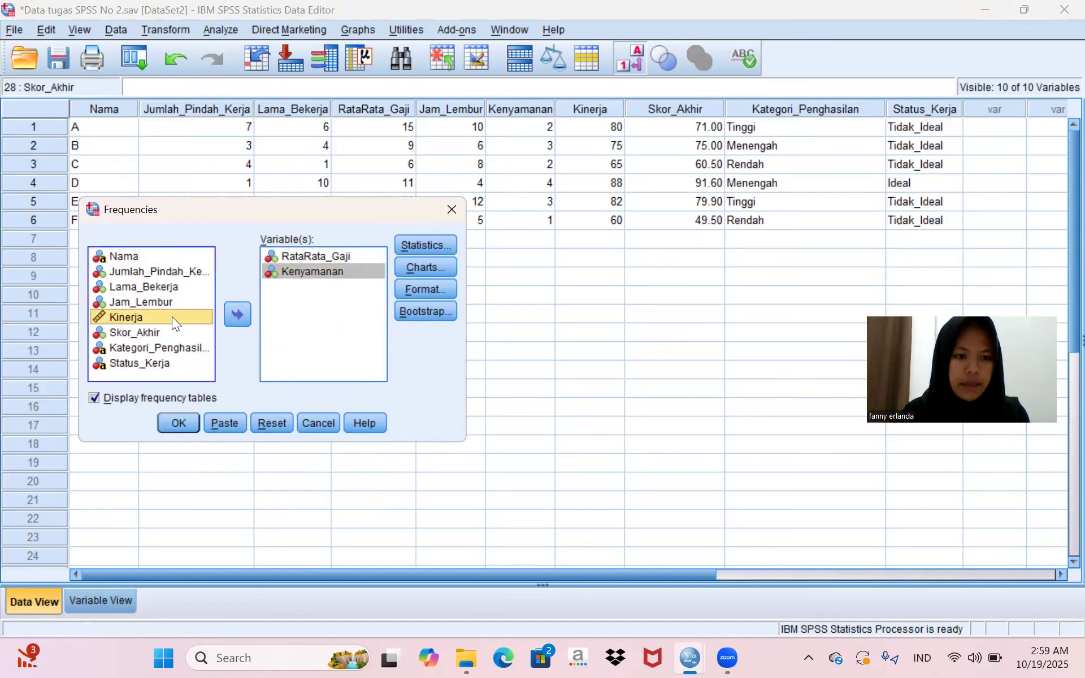
pyautogui.click(245, 315)
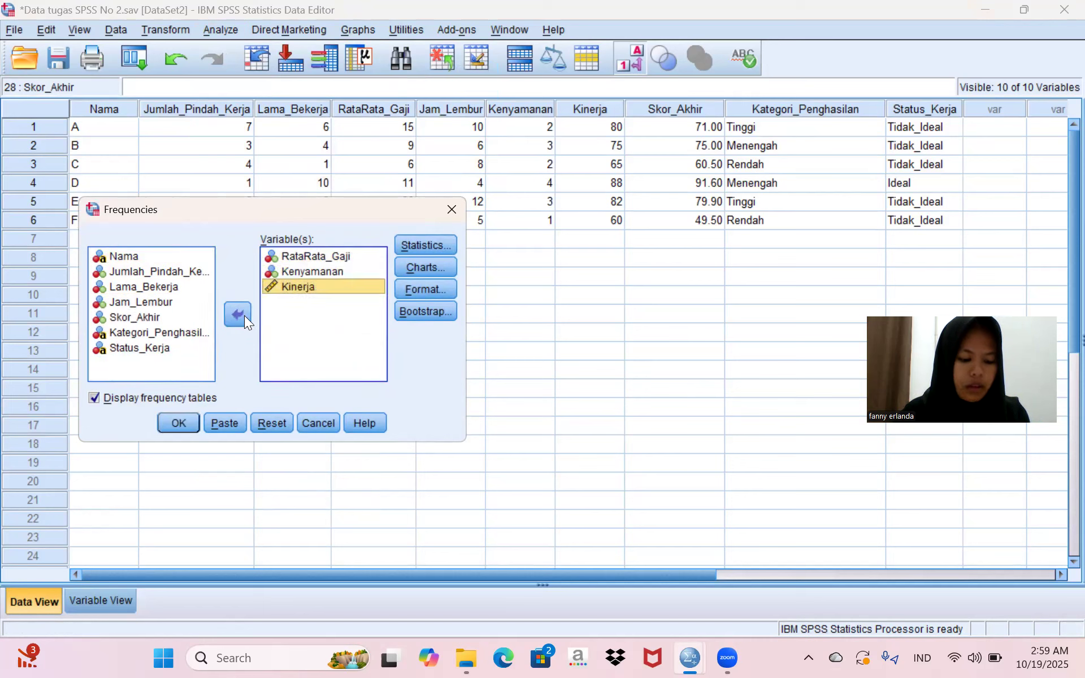
pyautogui.click(177, 316)
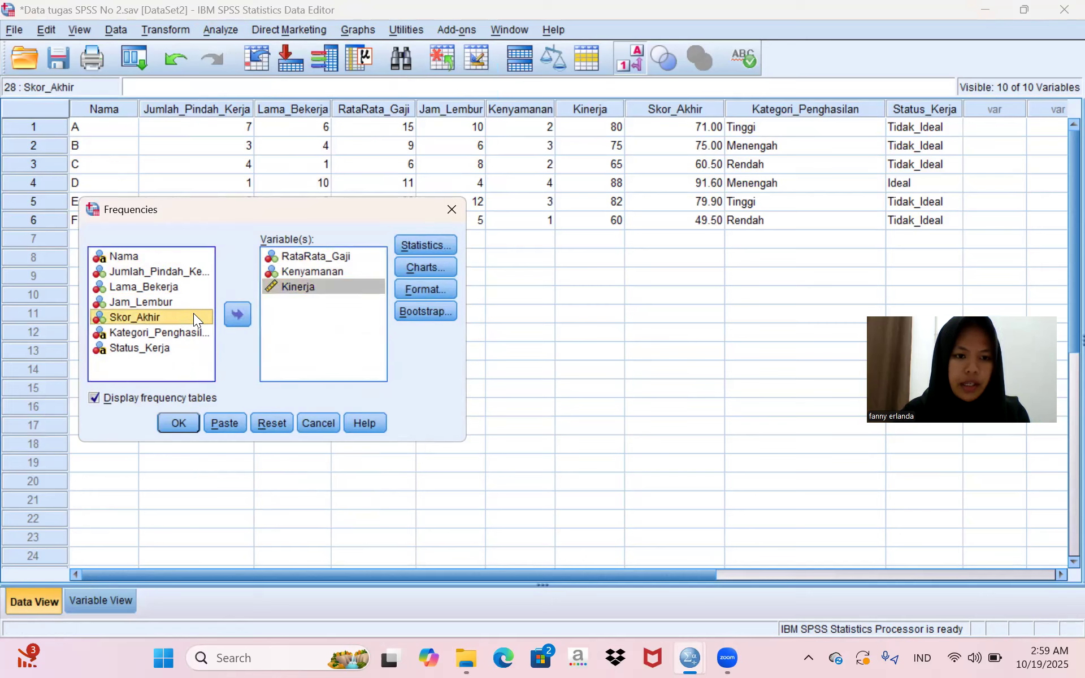
pyautogui.click(227, 309)
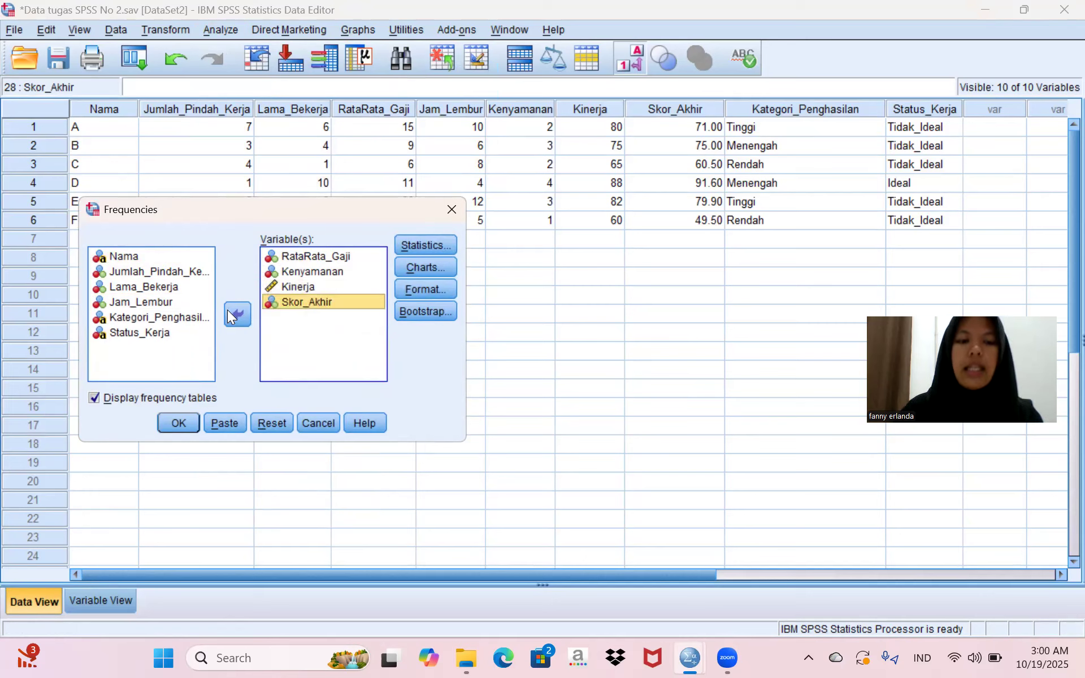
# - Request mean, median, minimum, maximum and standard deviation for the Frequencies analysis, and close its dialog without running it
pyautogui.click(428, 241)
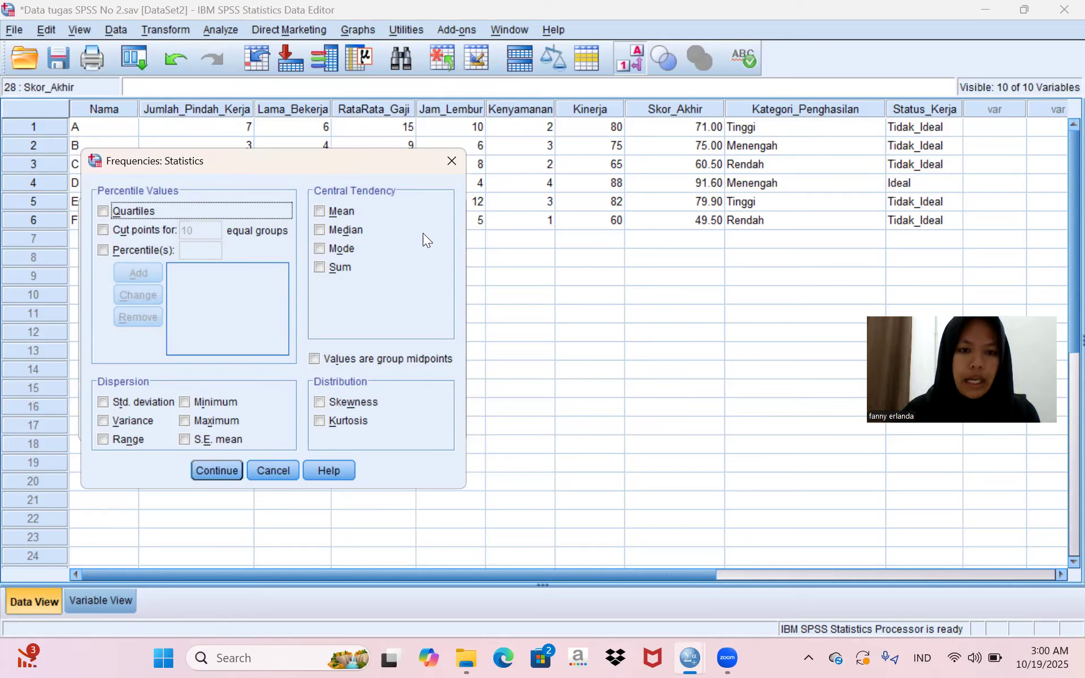
pyautogui.click(319, 211)
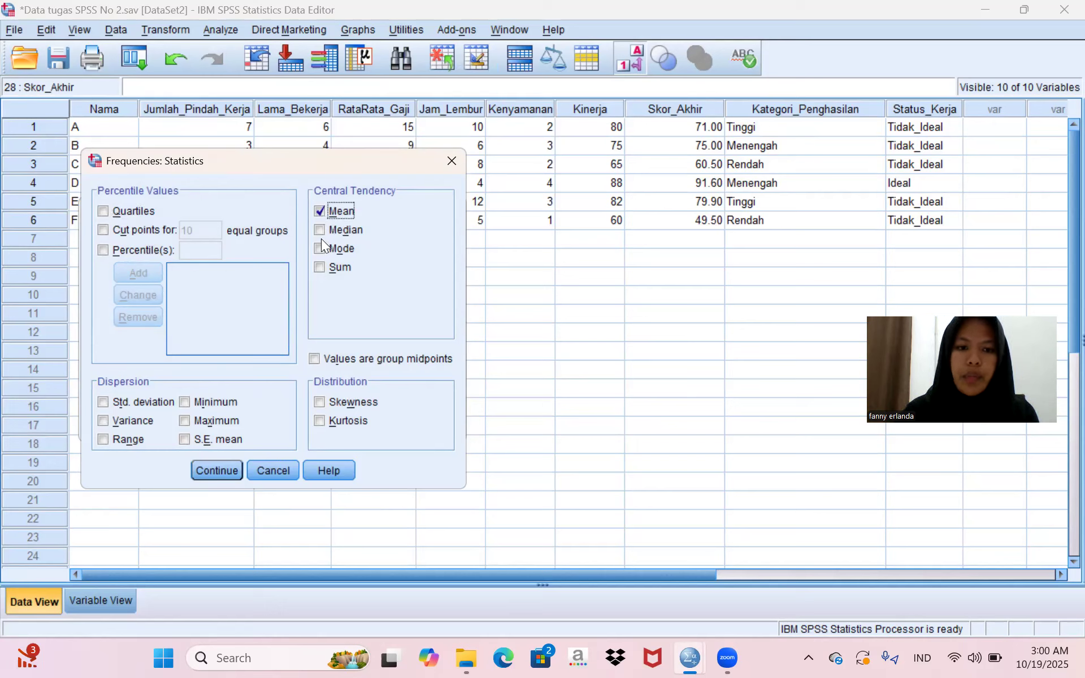
pyautogui.click(319, 228)
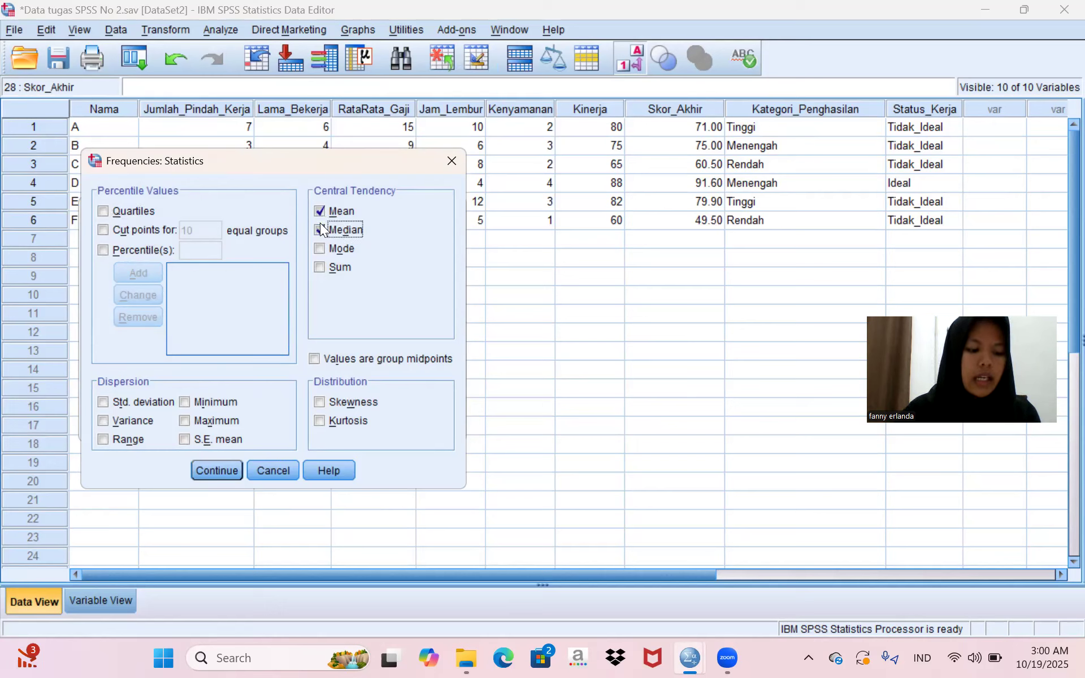
pyautogui.click(188, 403)
pyautogui.click(186, 428)
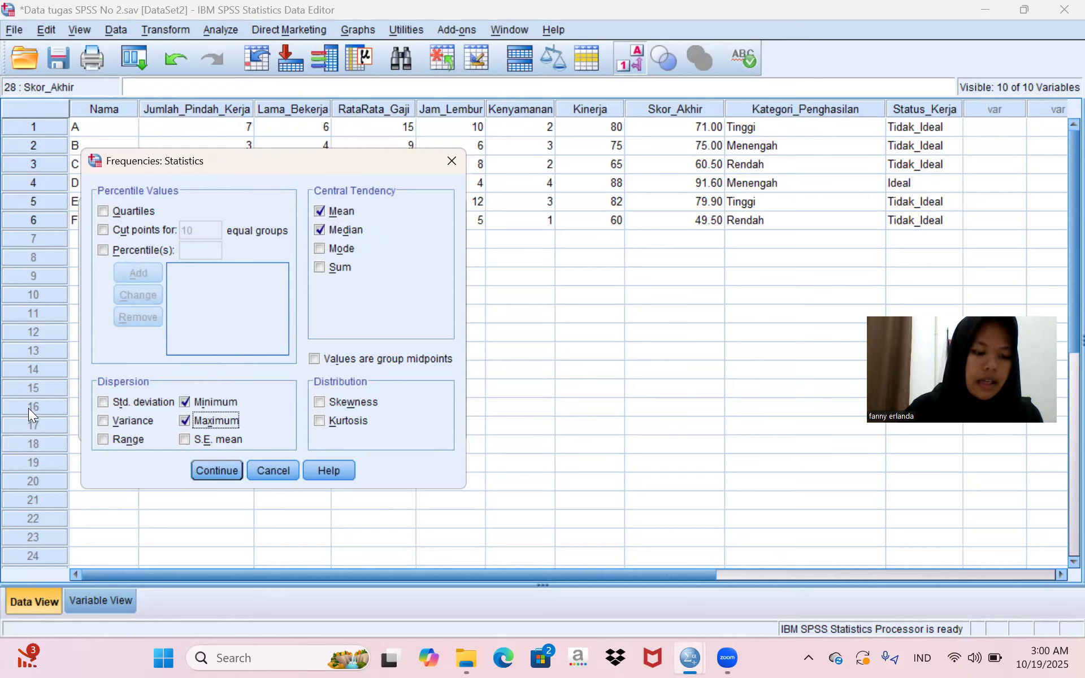
pyautogui.click(102, 400)
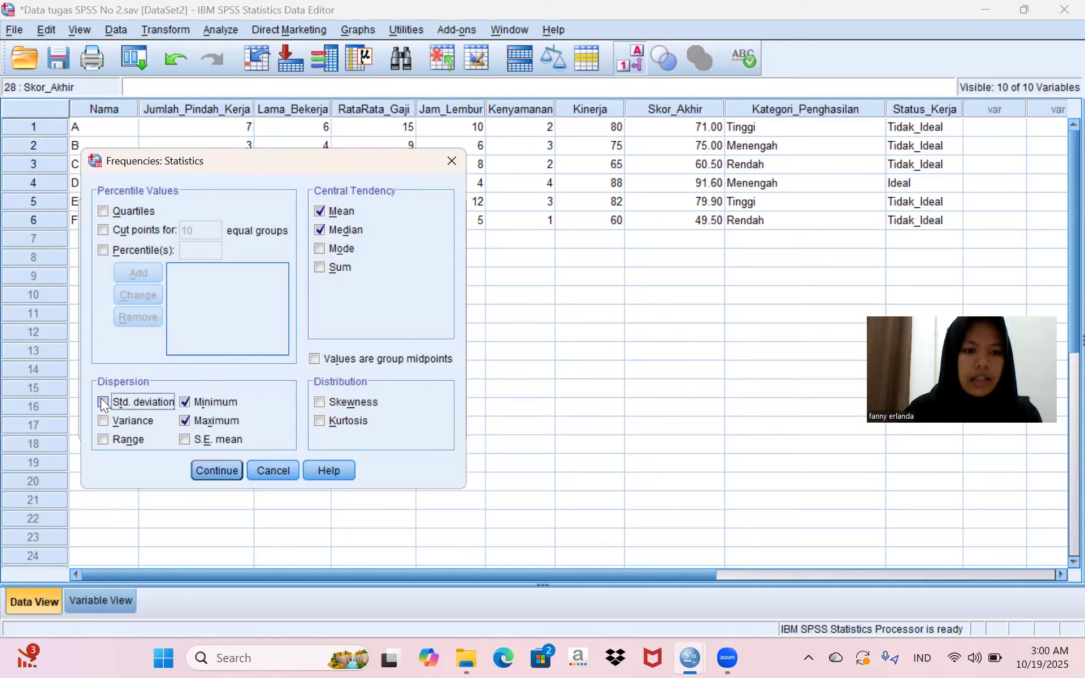
pyautogui.click(225, 465)
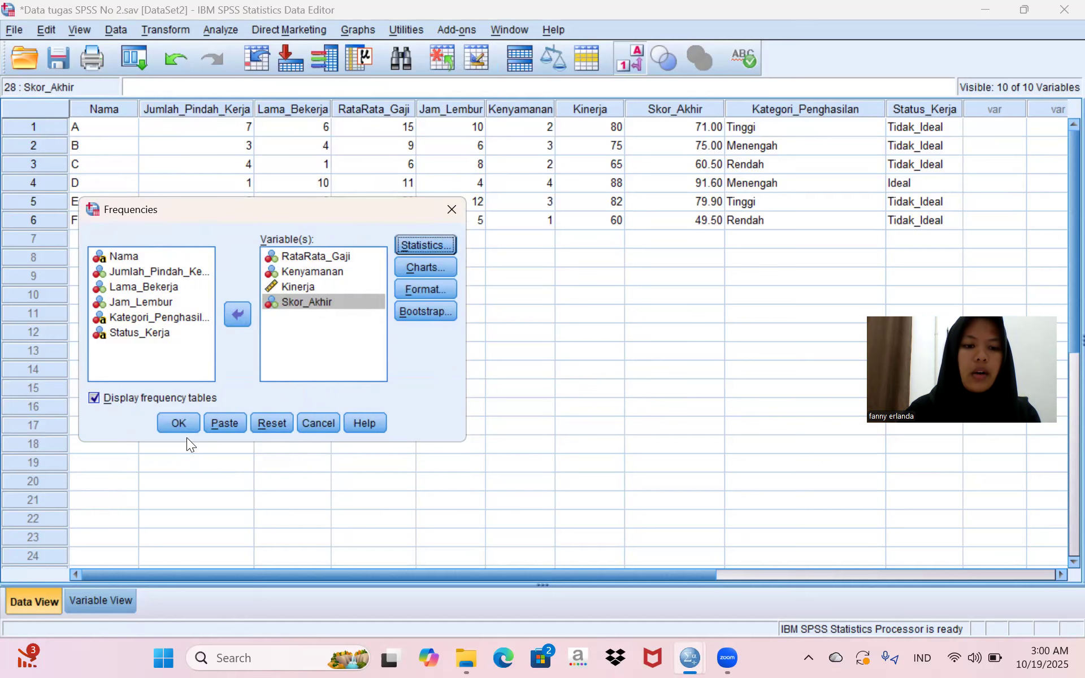
pyautogui.click(448, 218)
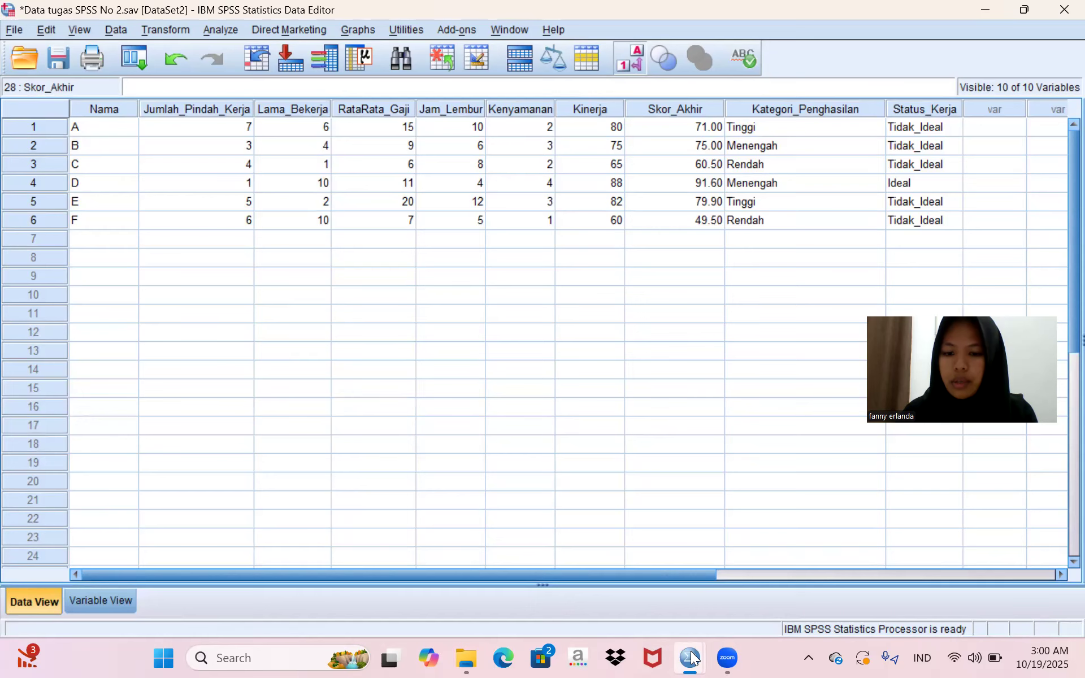
# - Review the existing Frequencies output for the Statistics table and the four variables' frequency tables, and return to the data
pyautogui.moveTo(690, 659)
pyautogui.click(556, 565)
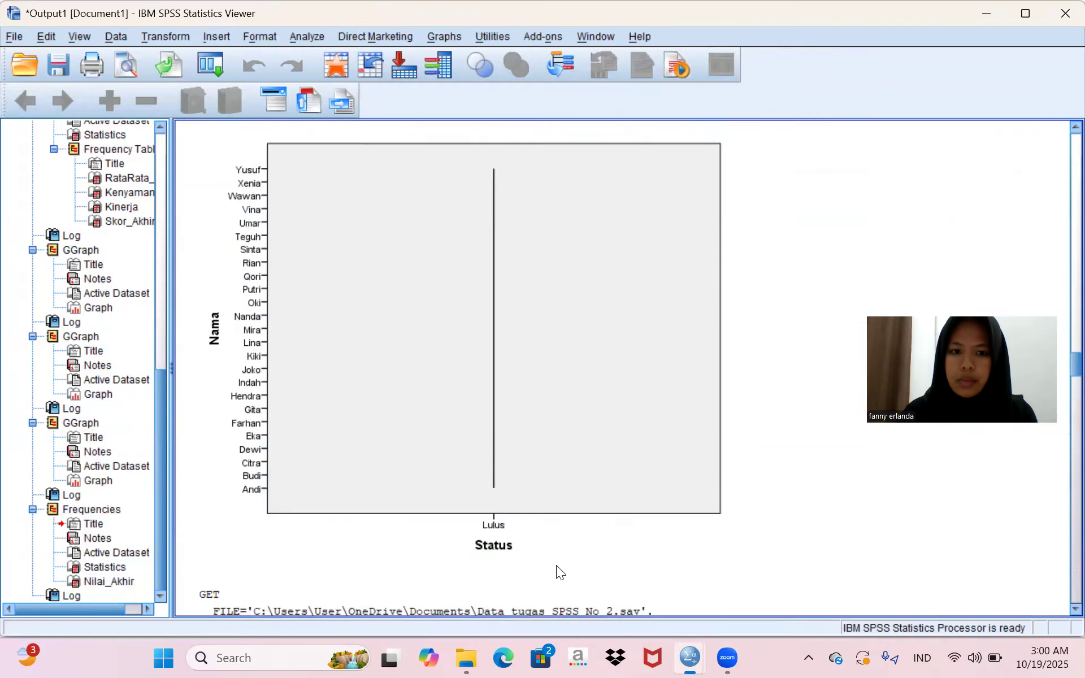
pyautogui.scroll(-8, 550, 515)
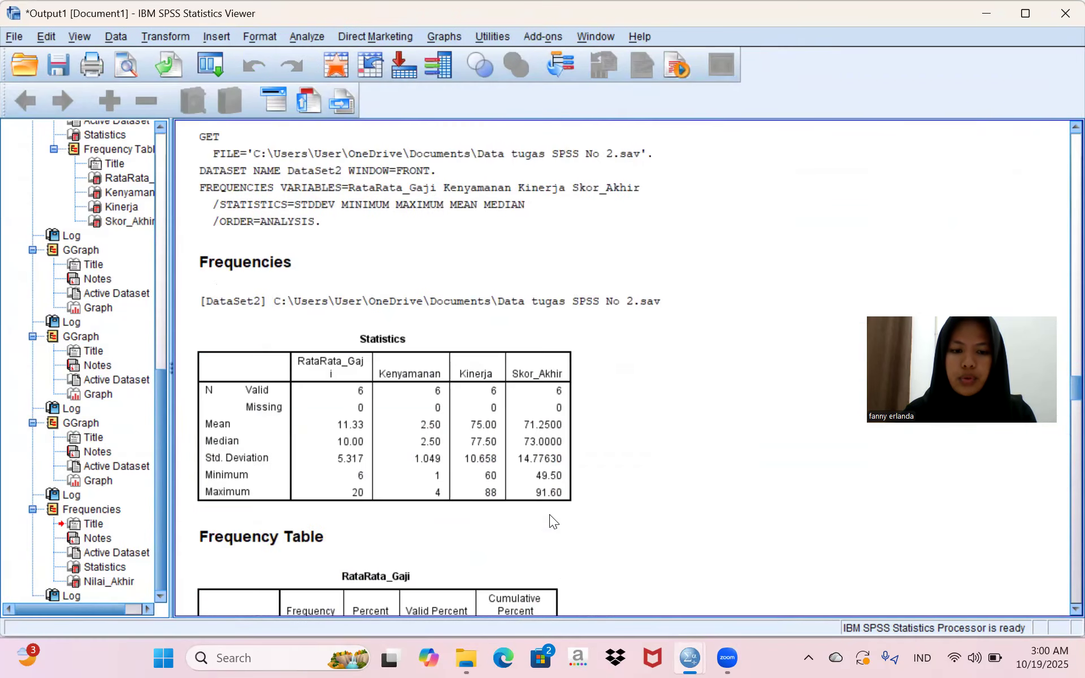
pyautogui.scroll(-3, 550, 515)
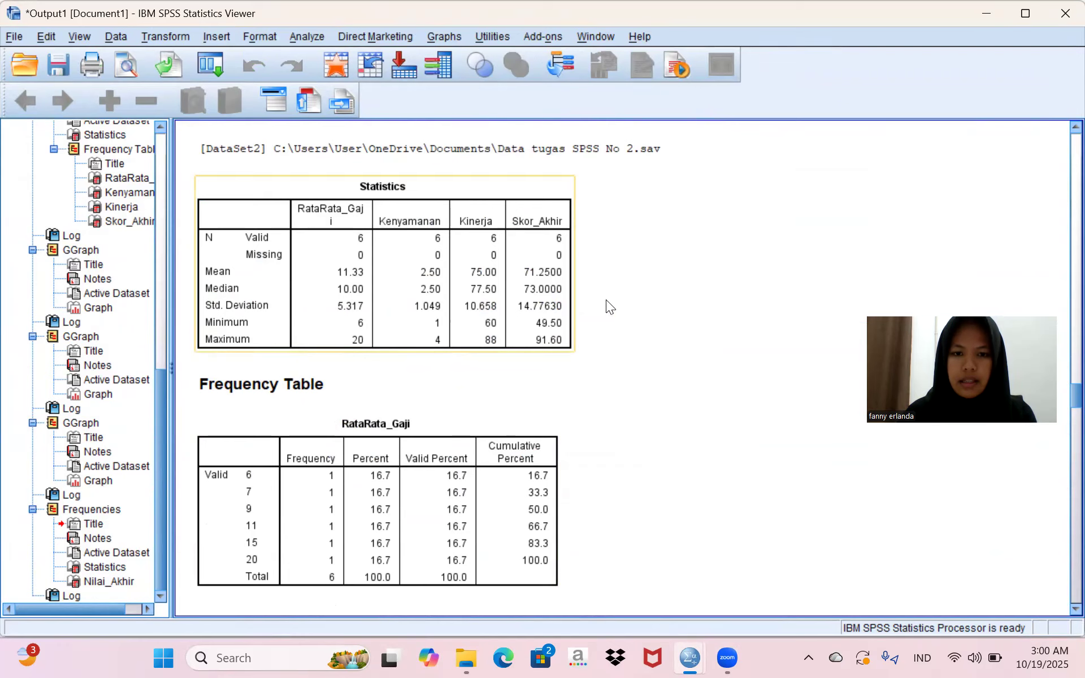
pyautogui.scroll(-5, 640, 407)
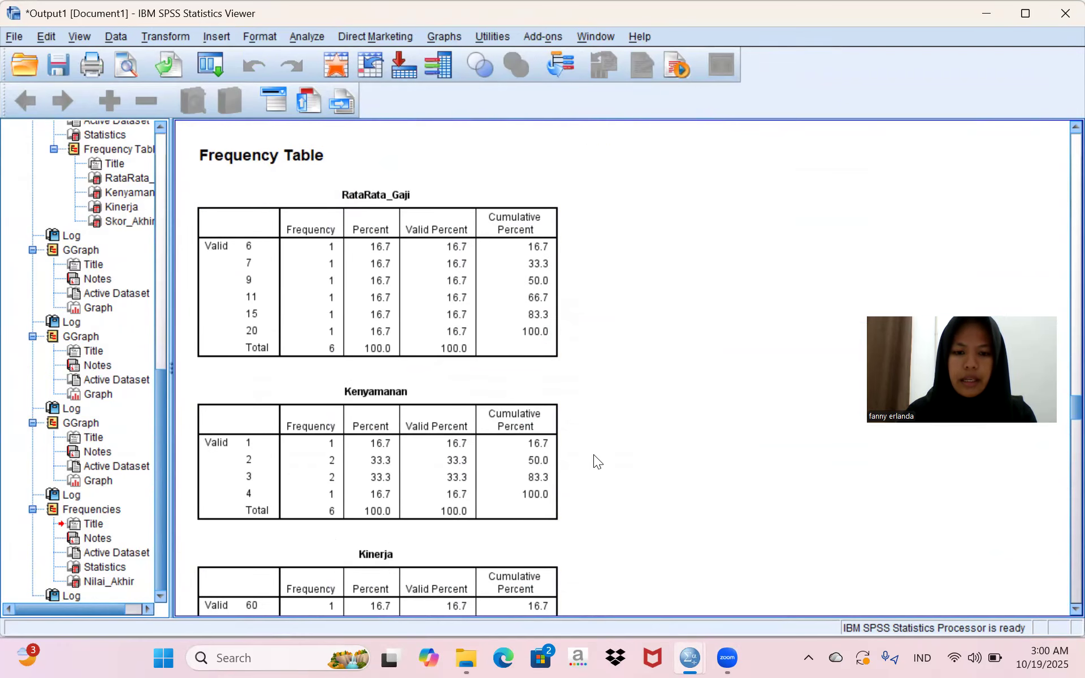
pyautogui.scroll(-6, 594, 454)
pyautogui.scroll(-5, 581, 317)
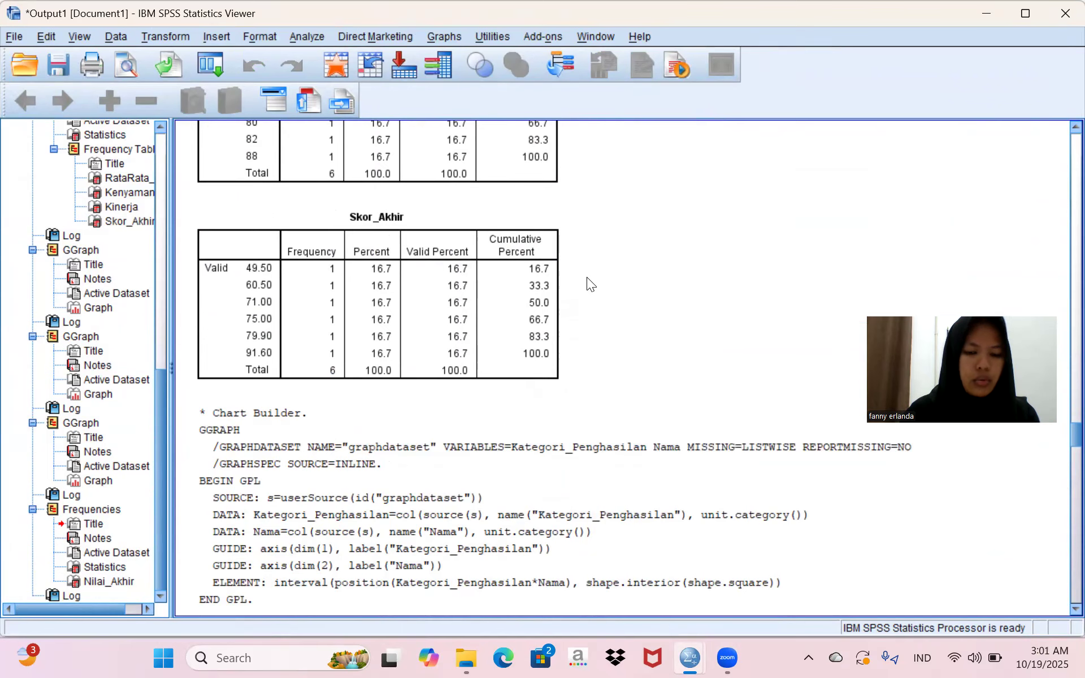
pyautogui.click(975, 10)
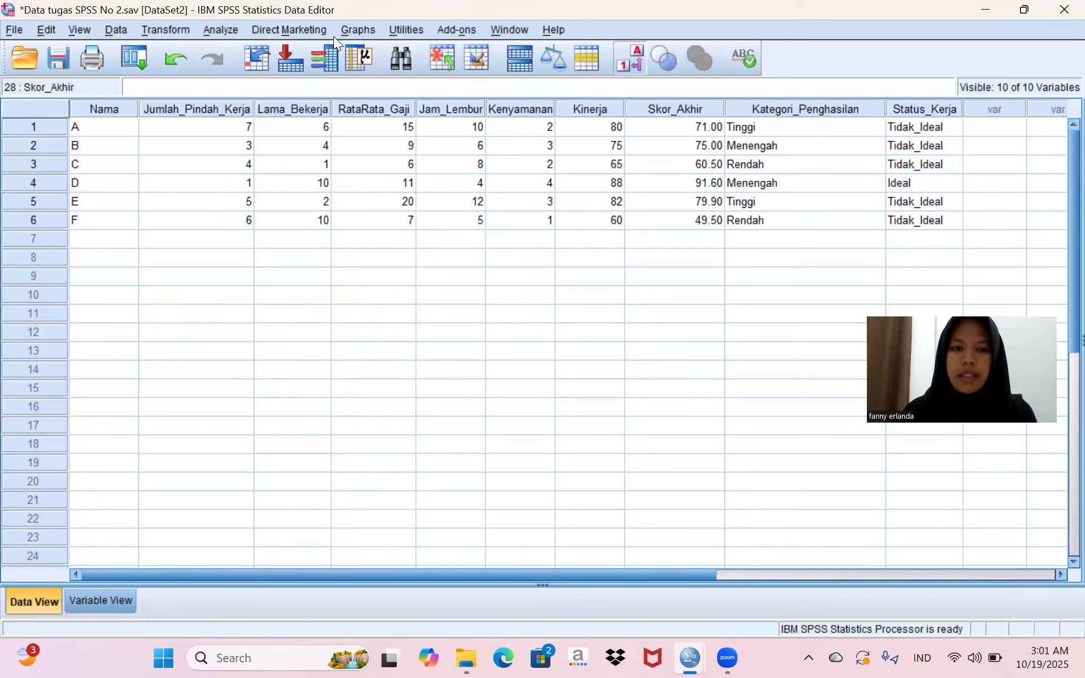
# - Clear the previous chart setup in the Chart Builder and start a simple bar chart
pyautogui.click(353, 29)
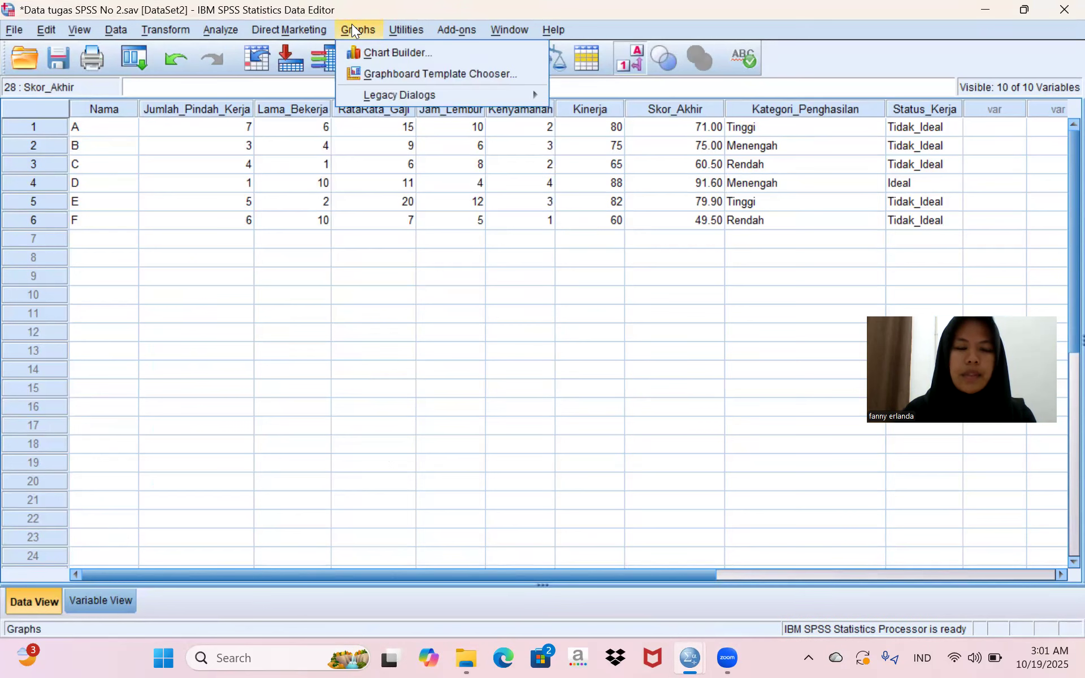
pyautogui.moveTo(407, 30)
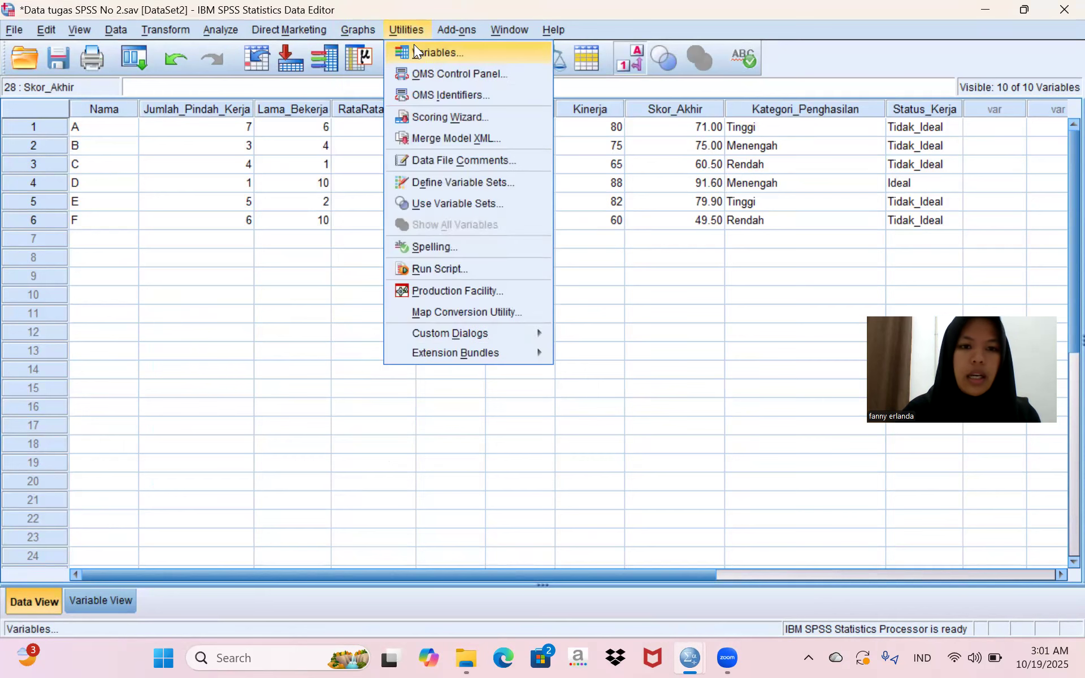
pyautogui.moveTo(362, 28)
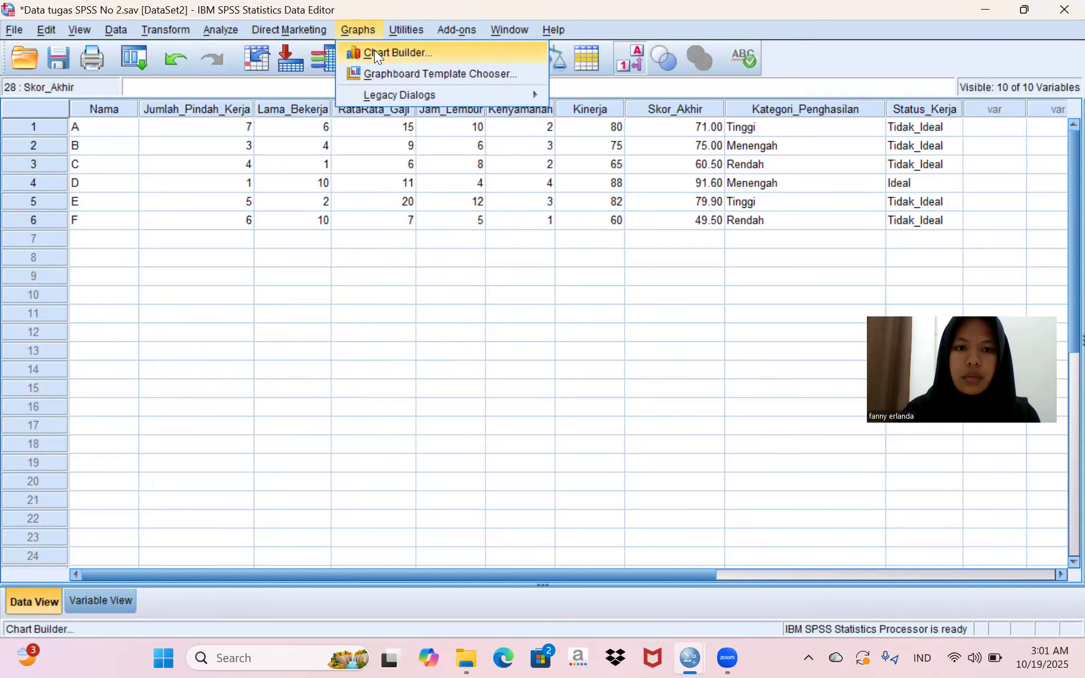
pyautogui.click(375, 51)
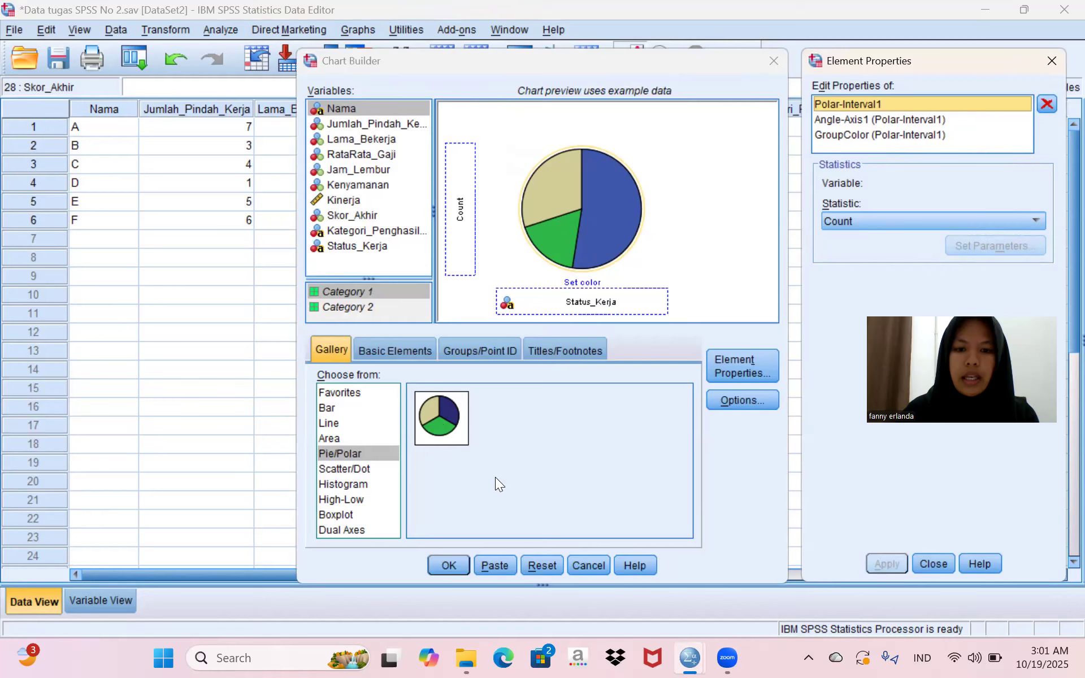
pyautogui.click(542, 566)
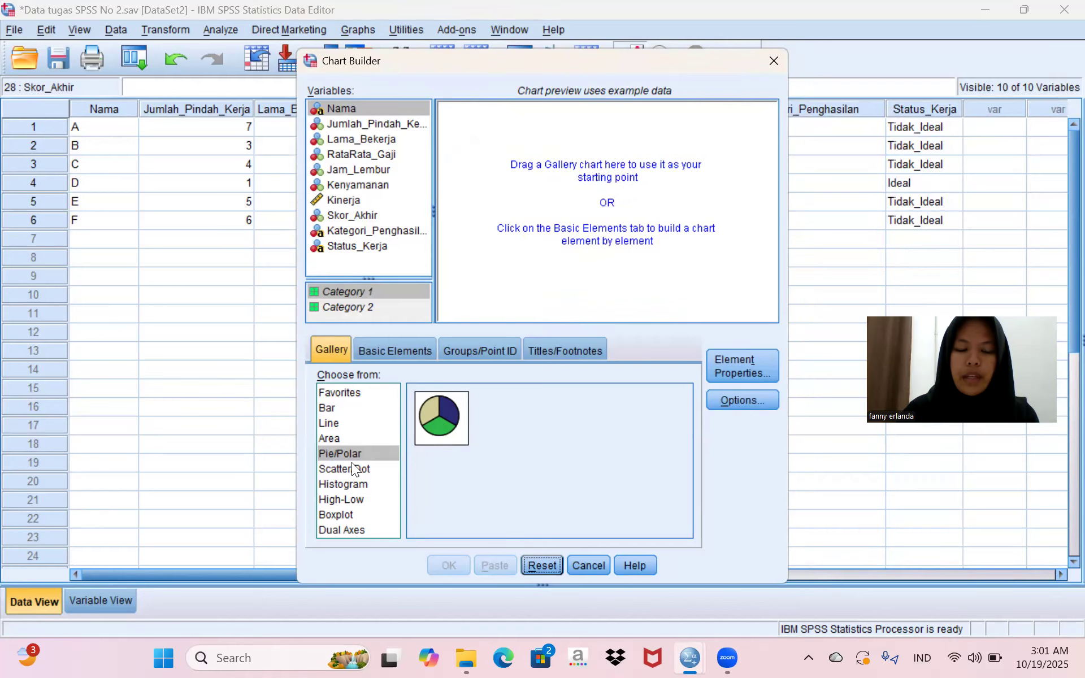
pyautogui.click(352, 409)
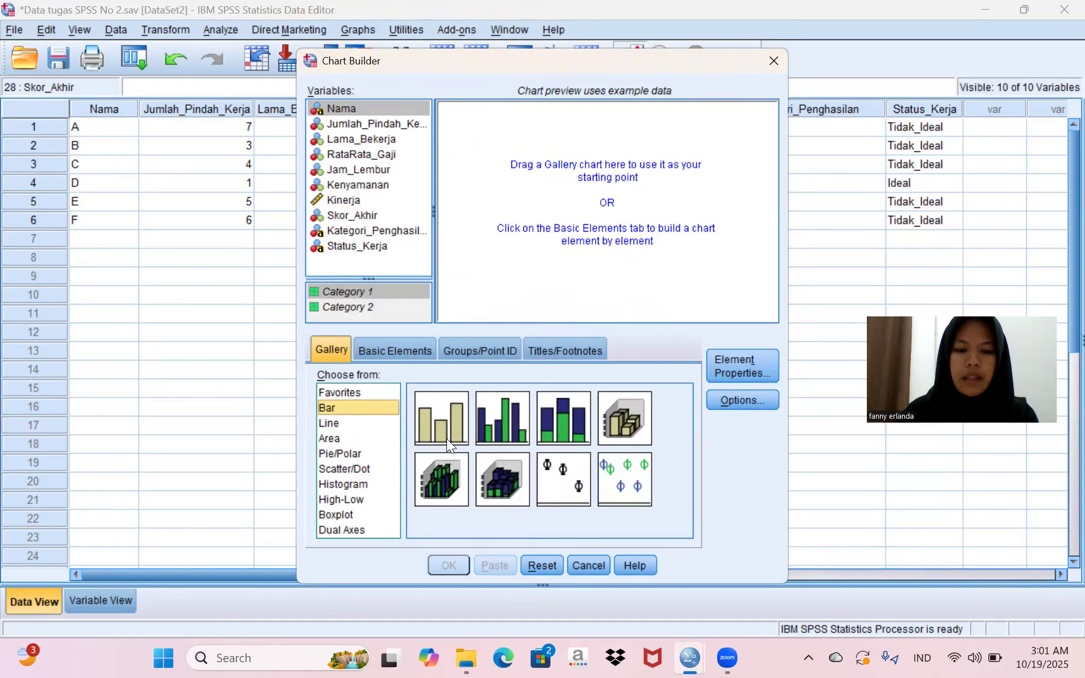
pyautogui.doubleClick(447, 438)
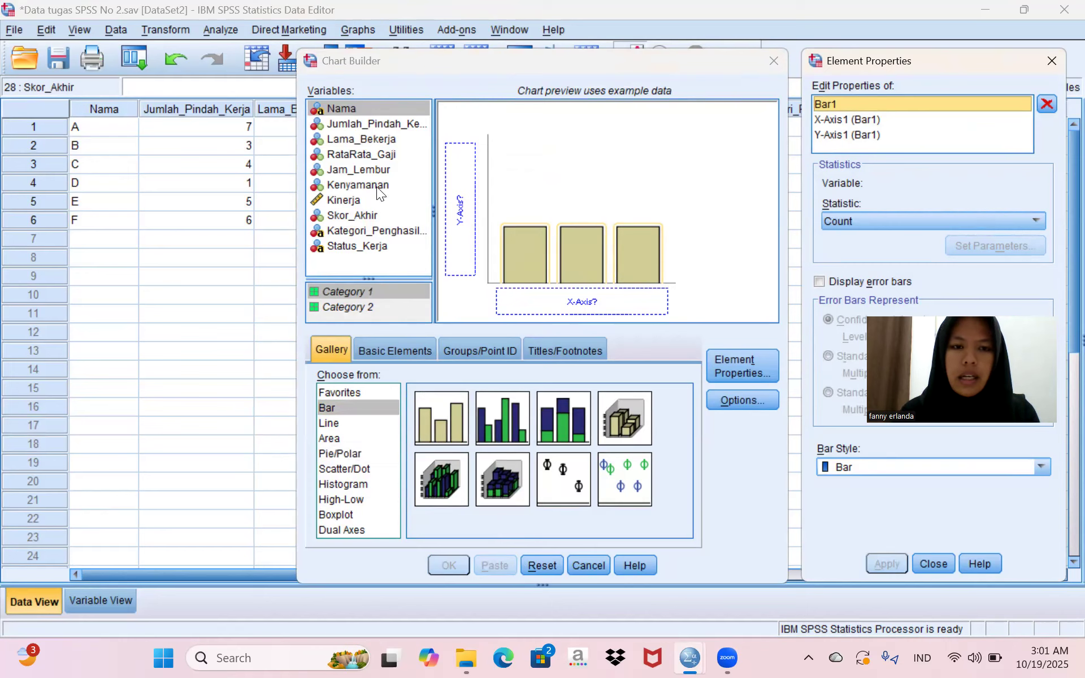
# - Assign Nama to the bar chart's Y axis and RataRata_Gaji to its X axis, and close the Chart Builder without creating the chart
pyautogui.moveTo(370, 104); pyautogui.dragTo(459, 154)
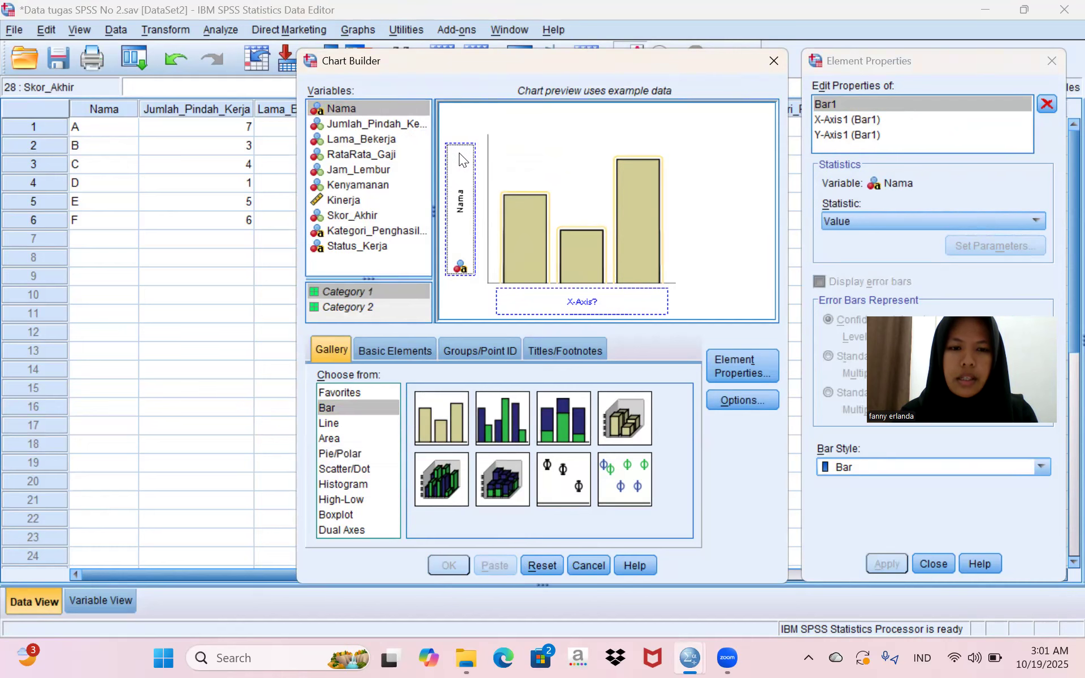
pyautogui.click(371, 153)
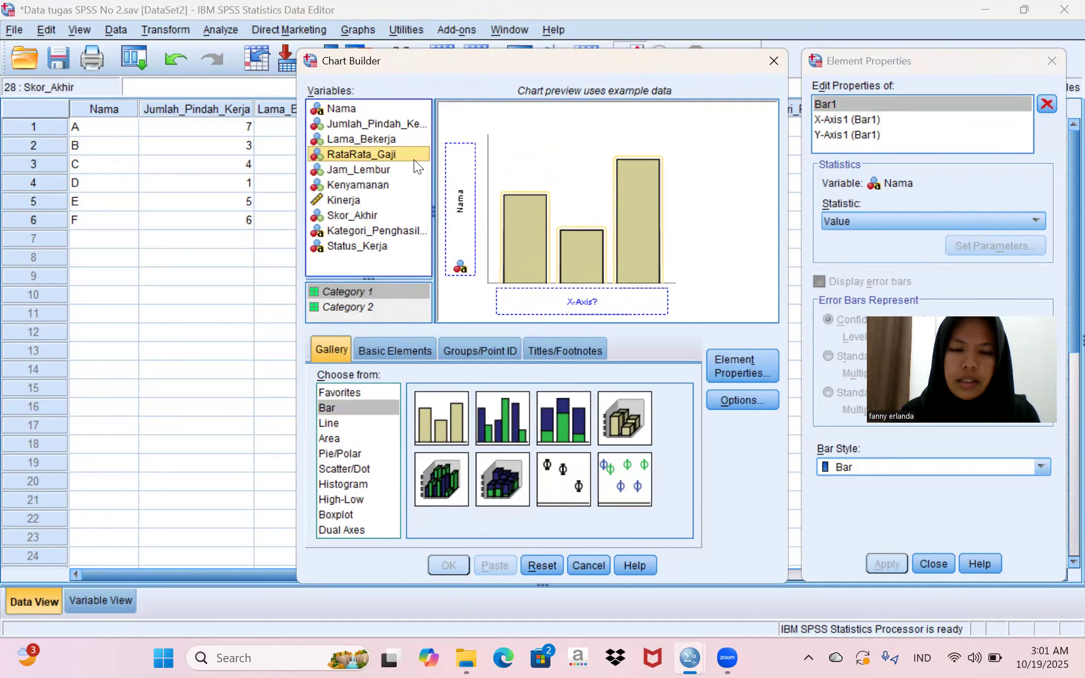
pyautogui.moveTo(414, 156); pyautogui.dragTo(536, 292)
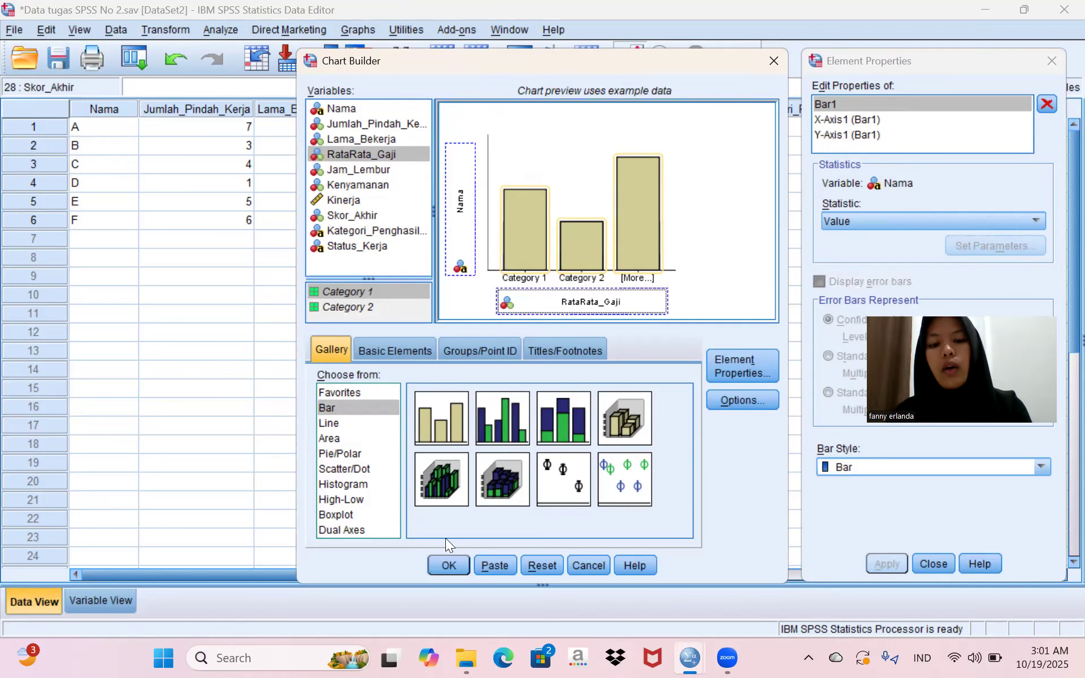
pyautogui.click(772, 62)
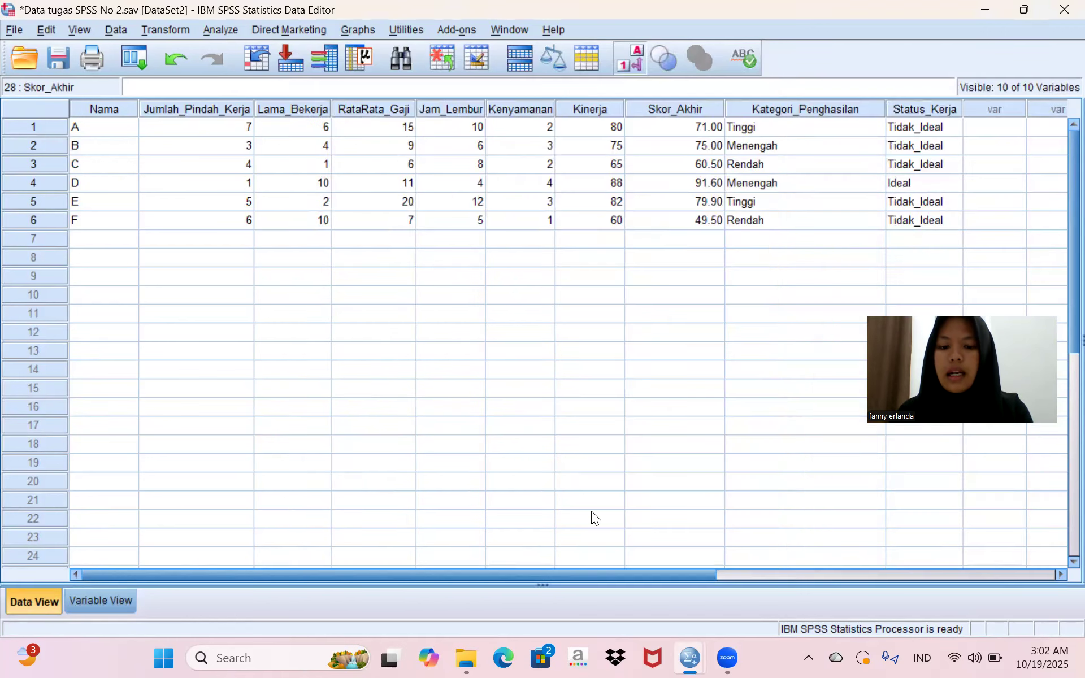
# - Examine the existing bar chart of Nama by Kategori_Penghasilan in the output document, and return to the data
pyautogui.moveTo(688, 644)
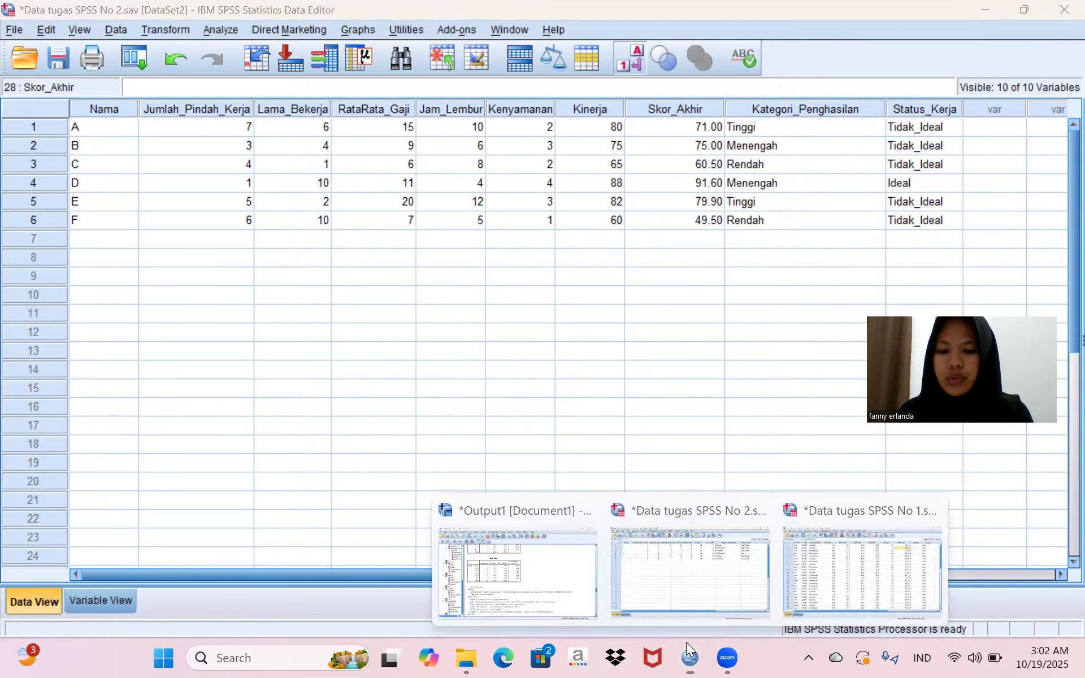
pyautogui.click(536, 568)
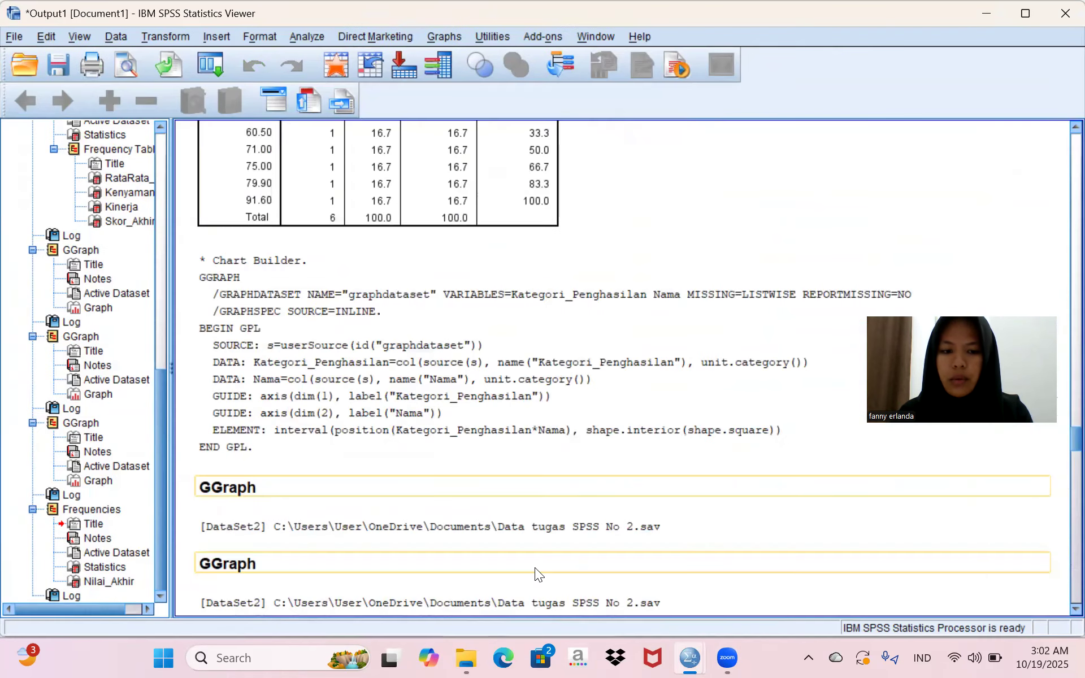
pyautogui.scroll(-8, 535, 567)
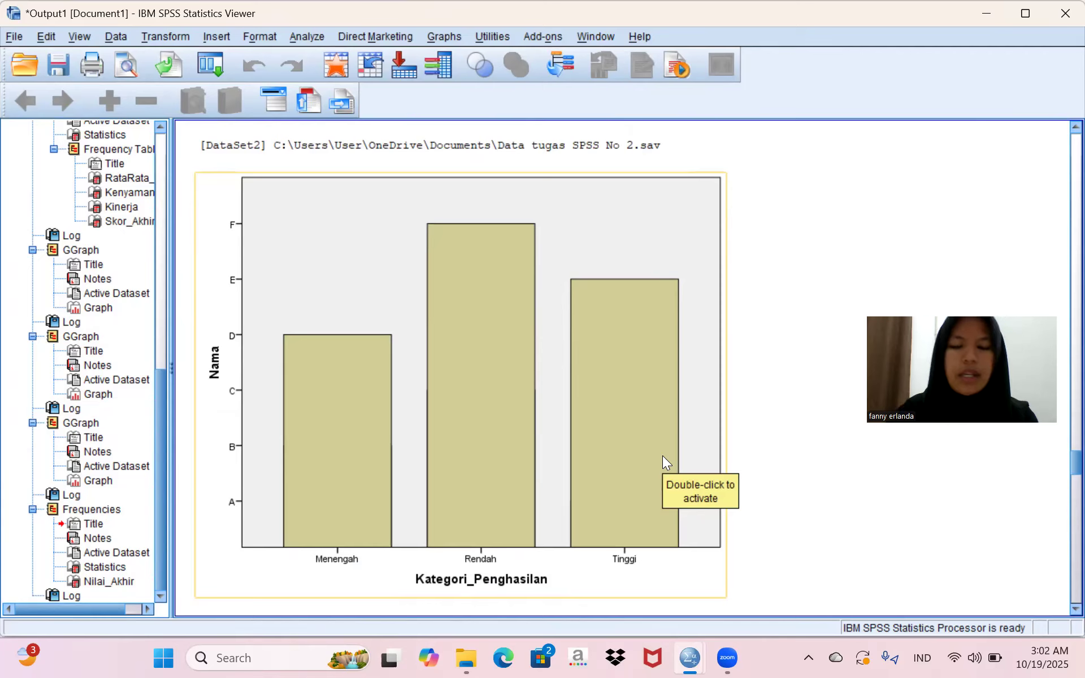
pyautogui.click(986, 13)
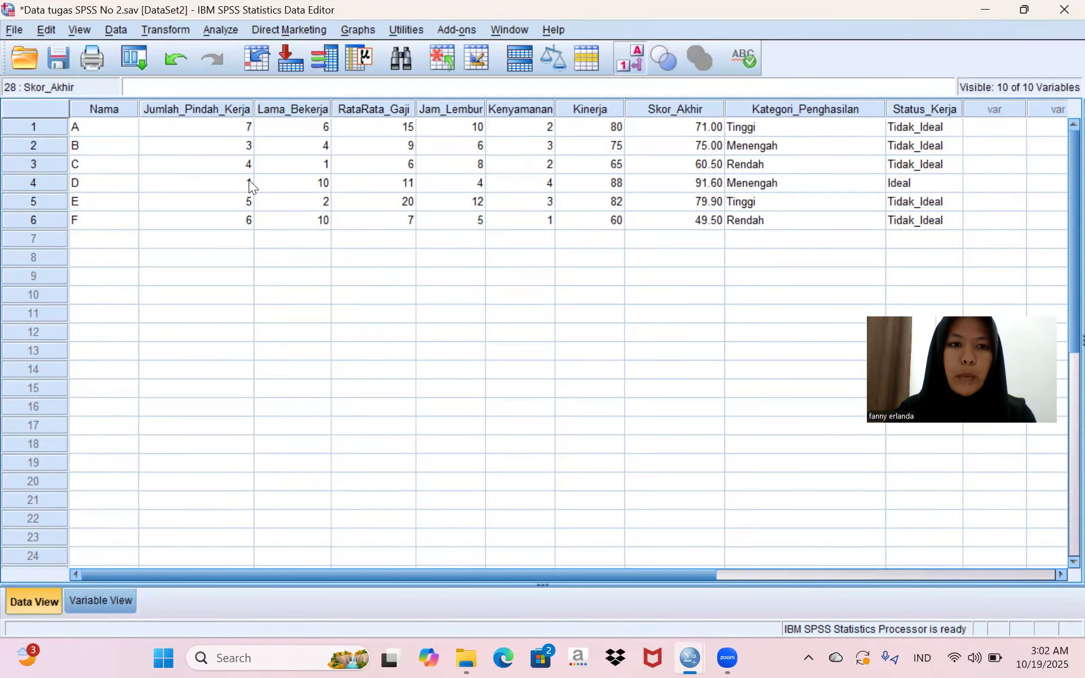
# - Set up a pie chart sliced by Status_Kerja in the Chart Builder, and close it without creating the chart
pyautogui.click(376, 29)
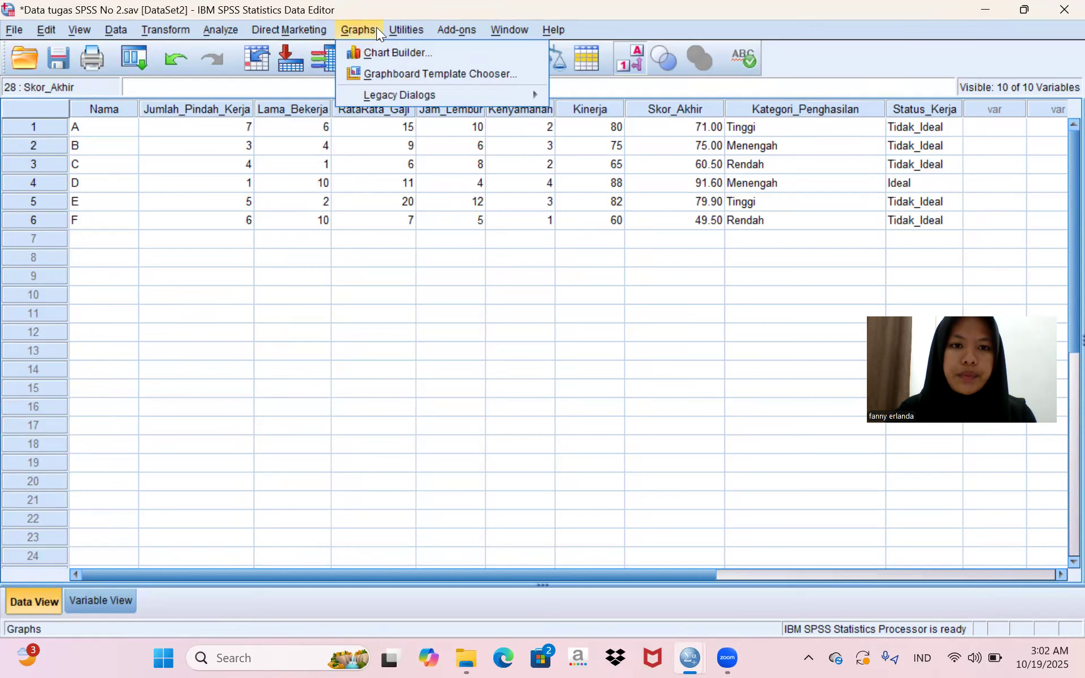
pyautogui.click(381, 46)
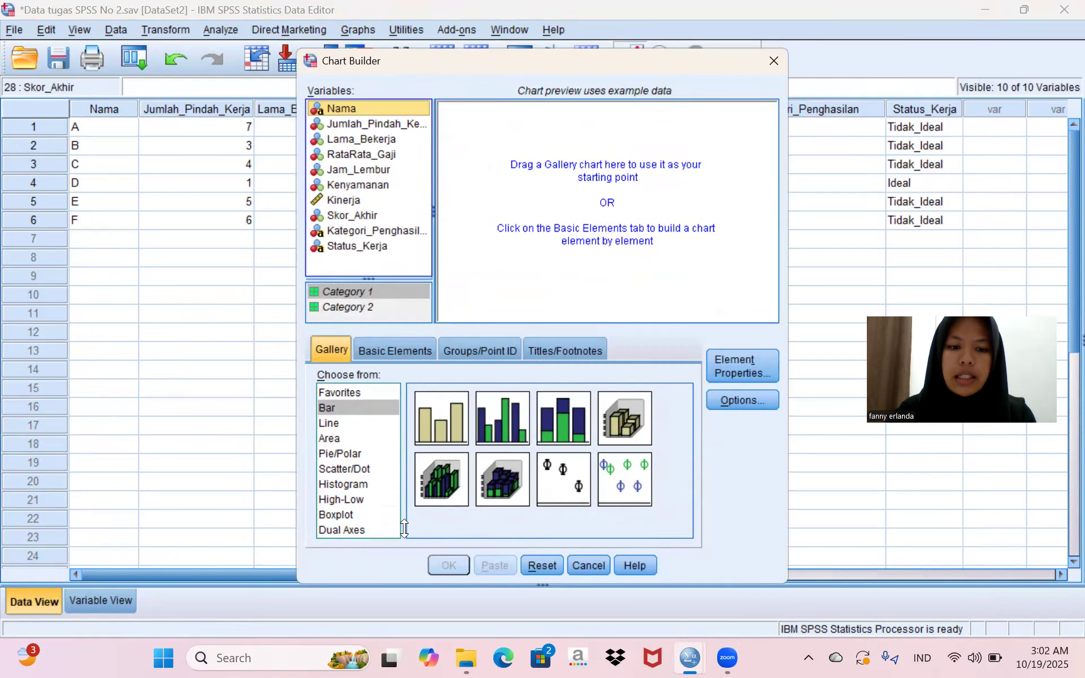
pyautogui.click(340, 453)
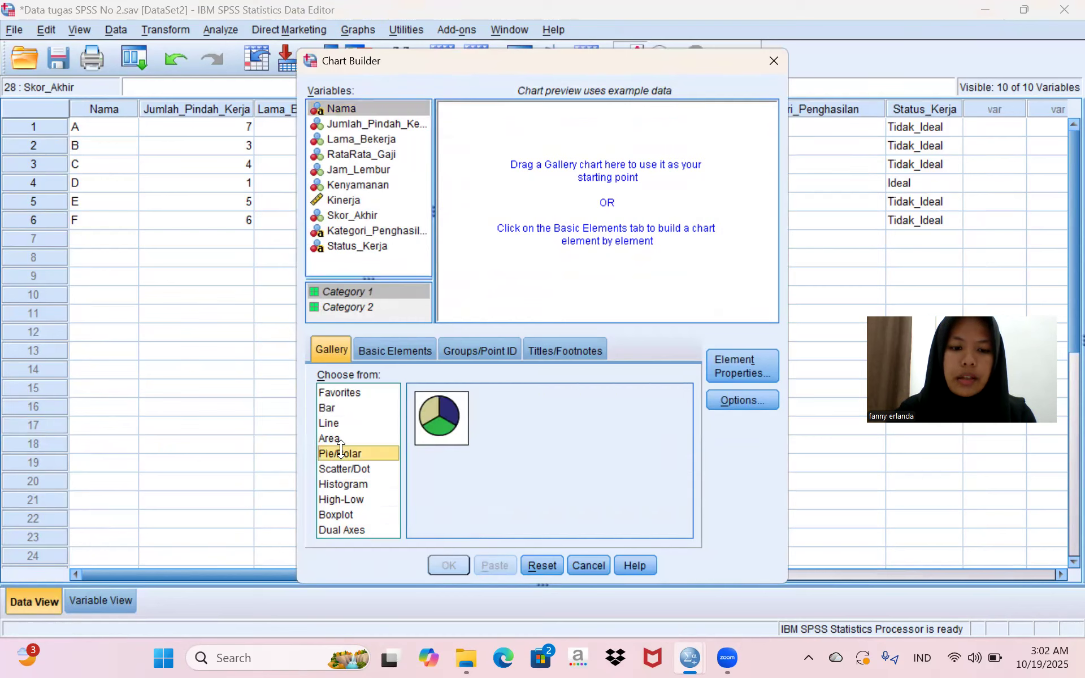
pyautogui.doubleClick(435, 408)
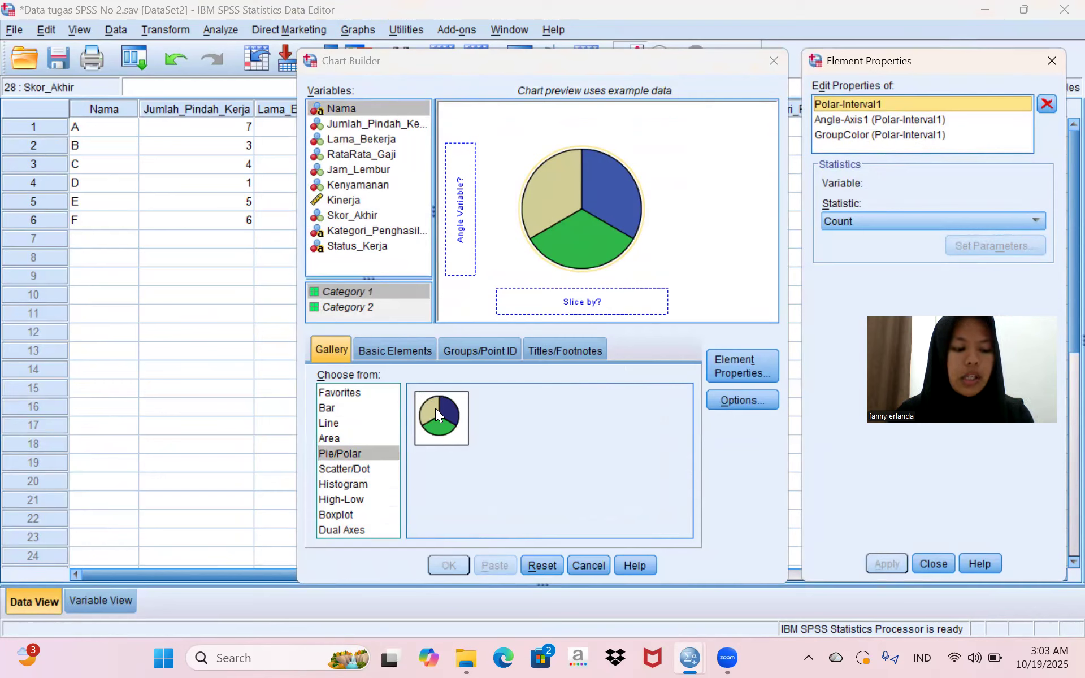
pyautogui.click(398, 240)
pyautogui.moveTo(398, 241); pyautogui.dragTo(553, 294)
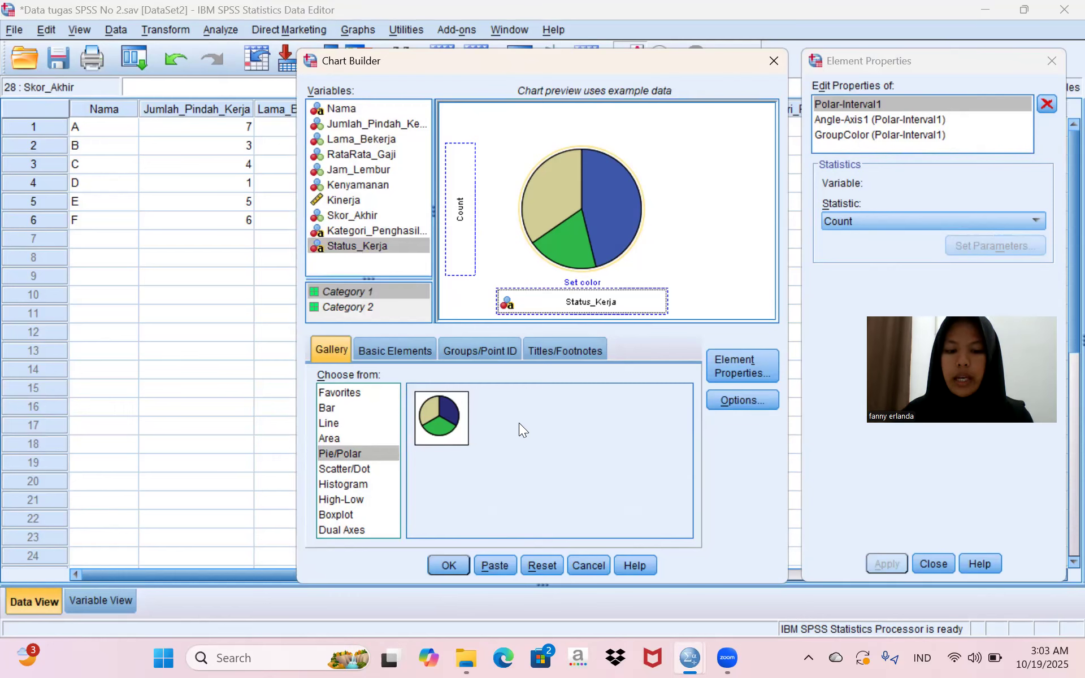
pyautogui.click(774, 60)
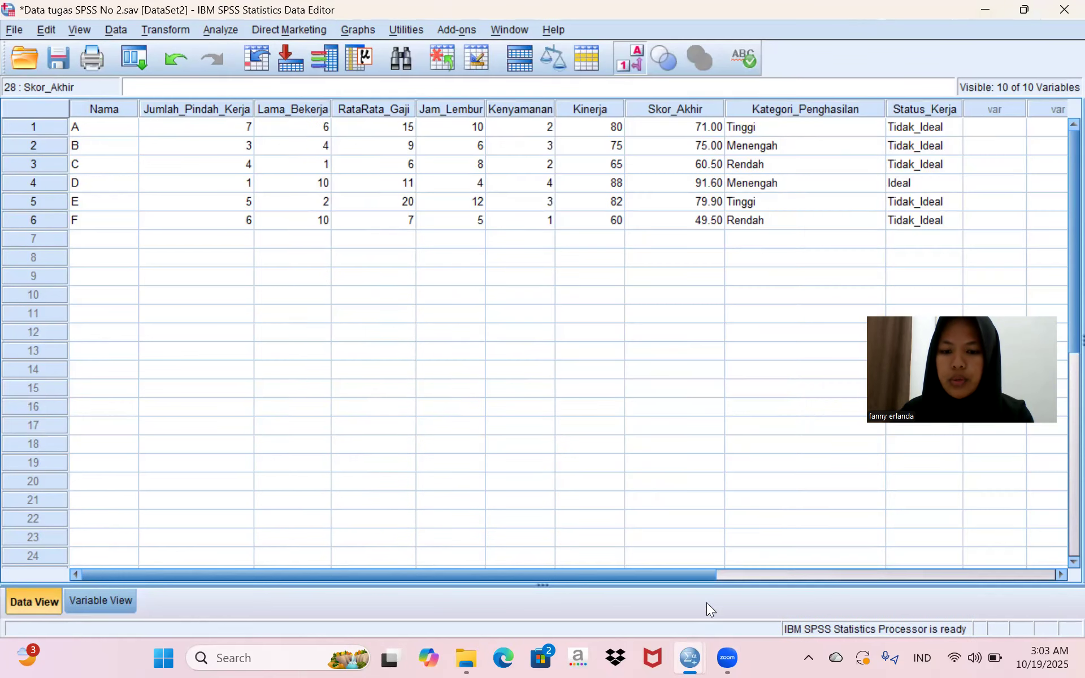
# - Examine the existing bar charts of Nama by Kategori_Penghasilan and Nama by RataRata_Gaji in the output document
pyautogui.moveTo(684, 659)
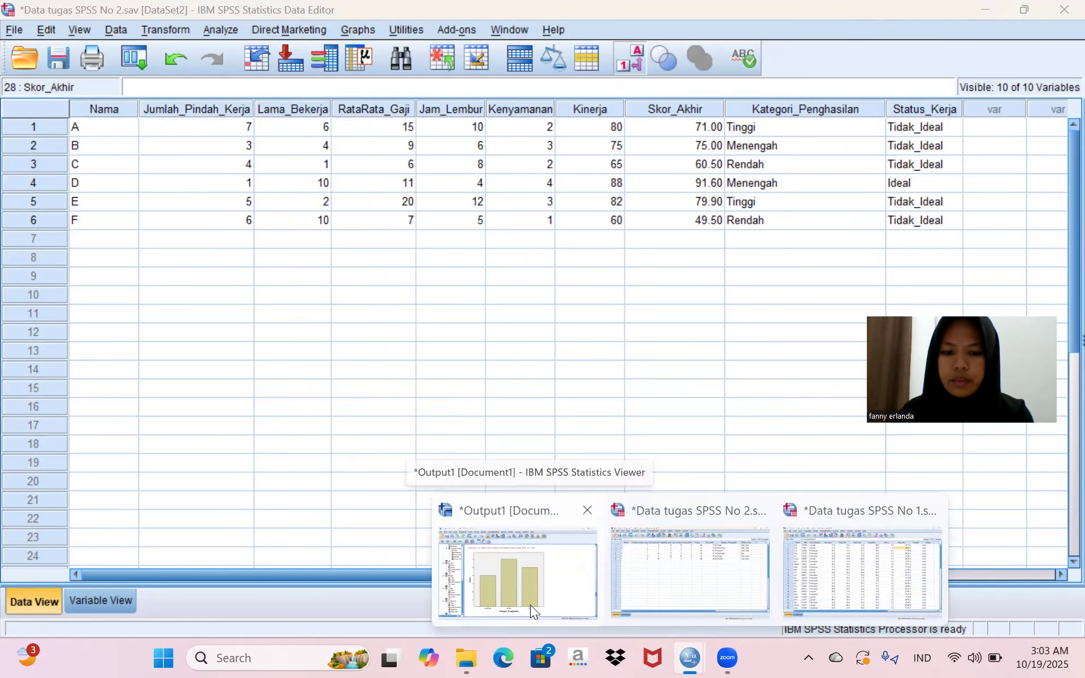
pyautogui.click(530, 605)
pyautogui.scroll(-15, 533, 552)
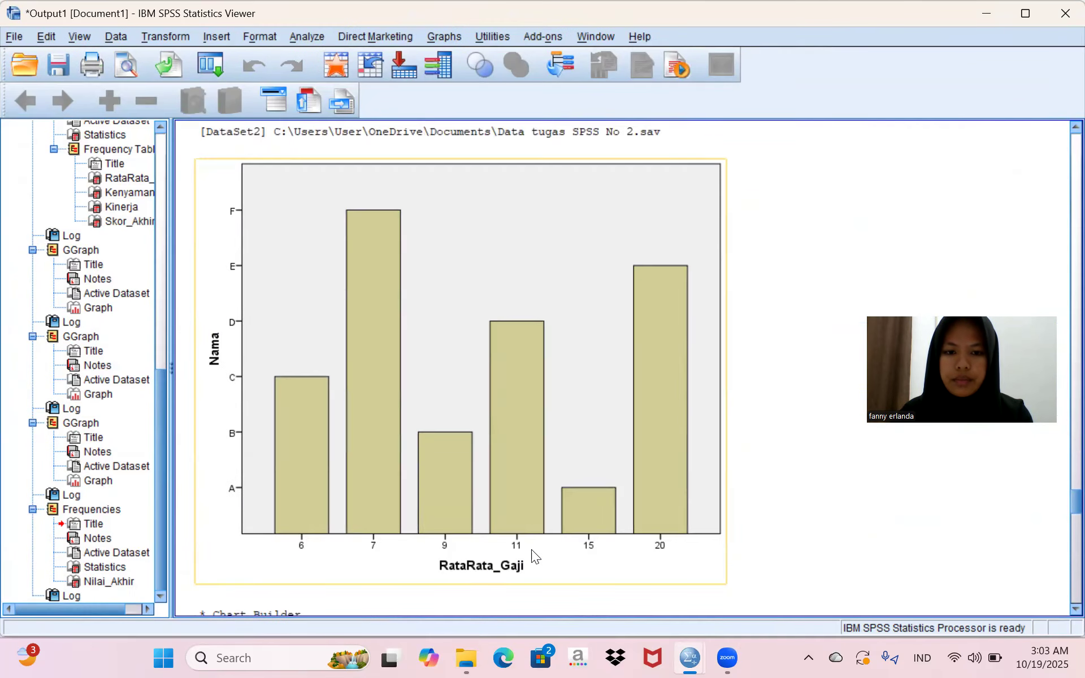
pyautogui.scroll(10, 533, 552)
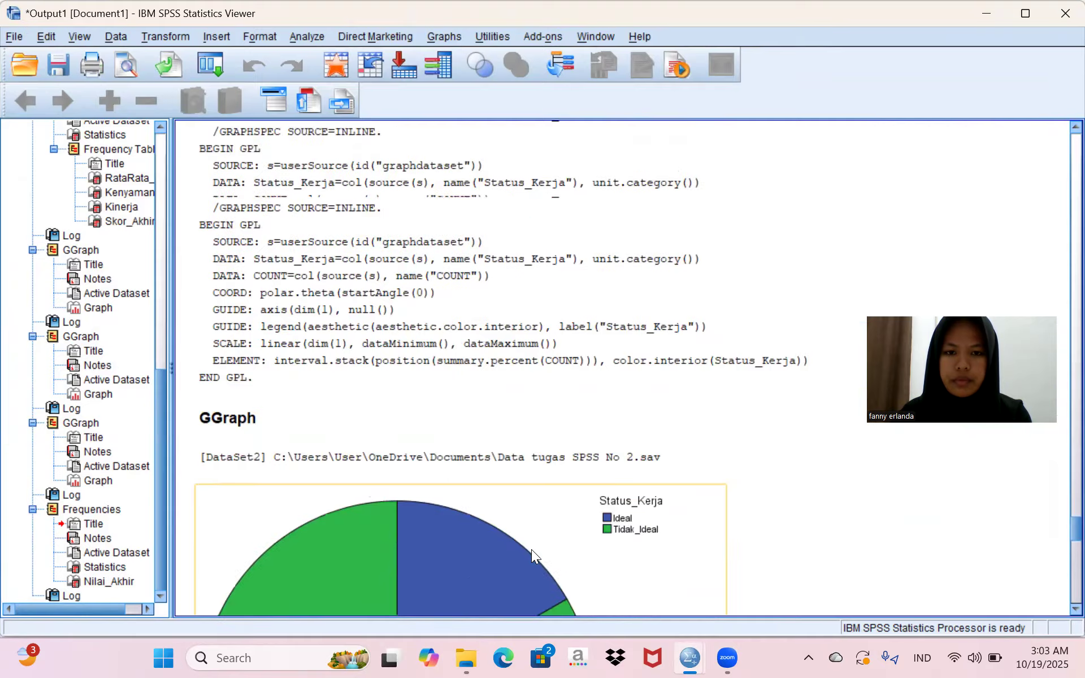
pyautogui.scroll(-3, 532, 550)
pyautogui.scroll(6, 531, 550)
pyautogui.scroll(4, 531, 552)
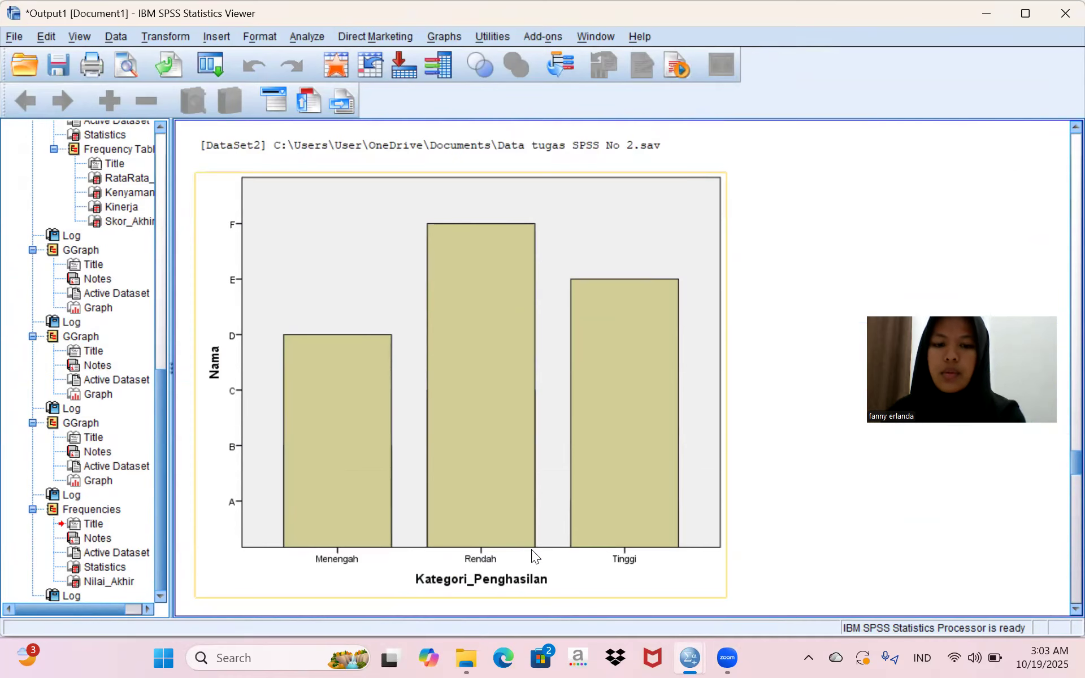
pyautogui.scroll(-10, 532, 550)
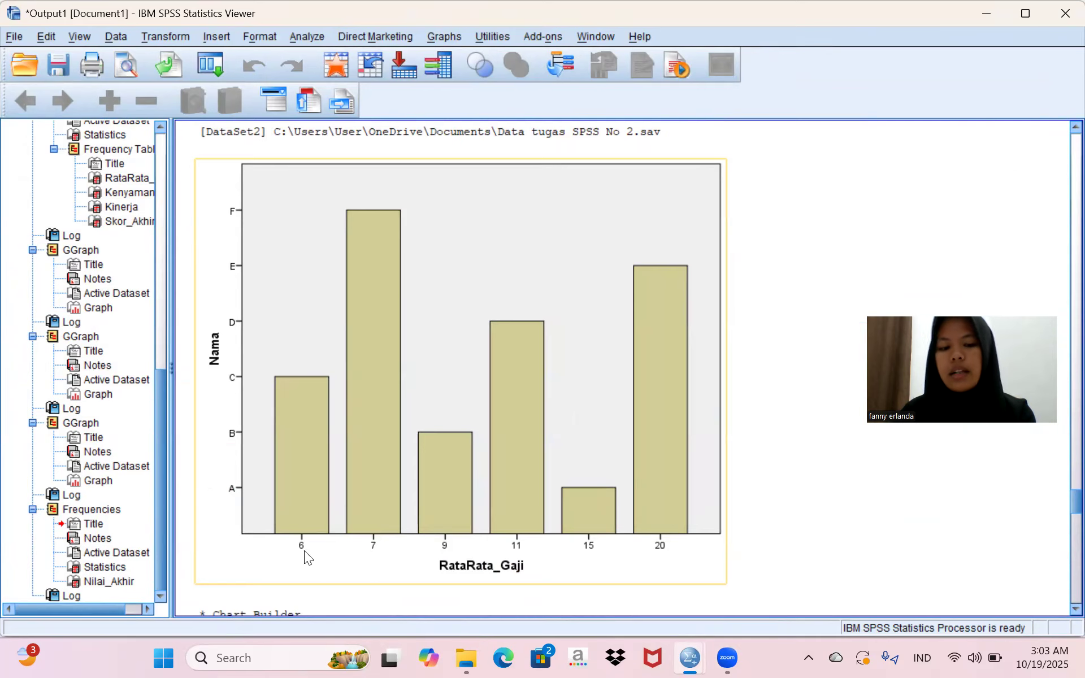
# - Examine the existing Status_Kerja pie chart in the output document, comparing the Ideal and Tidak_Ideal slices
pyautogui.scroll(-10, 617, 557)
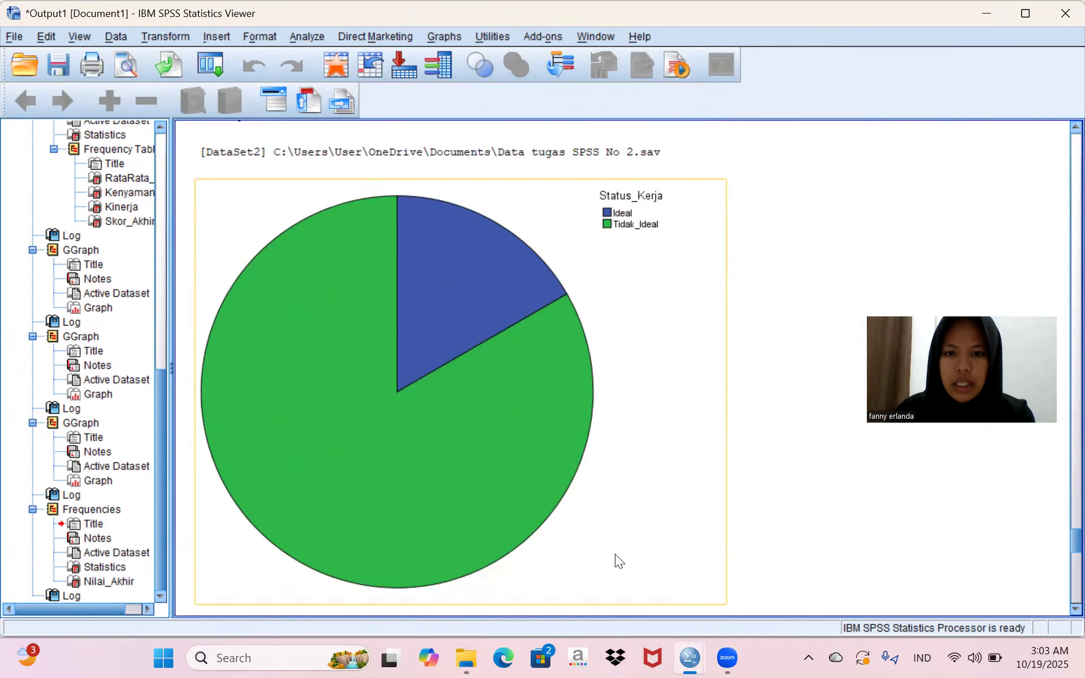
pyautogui.scroll(-3, 616, 557)
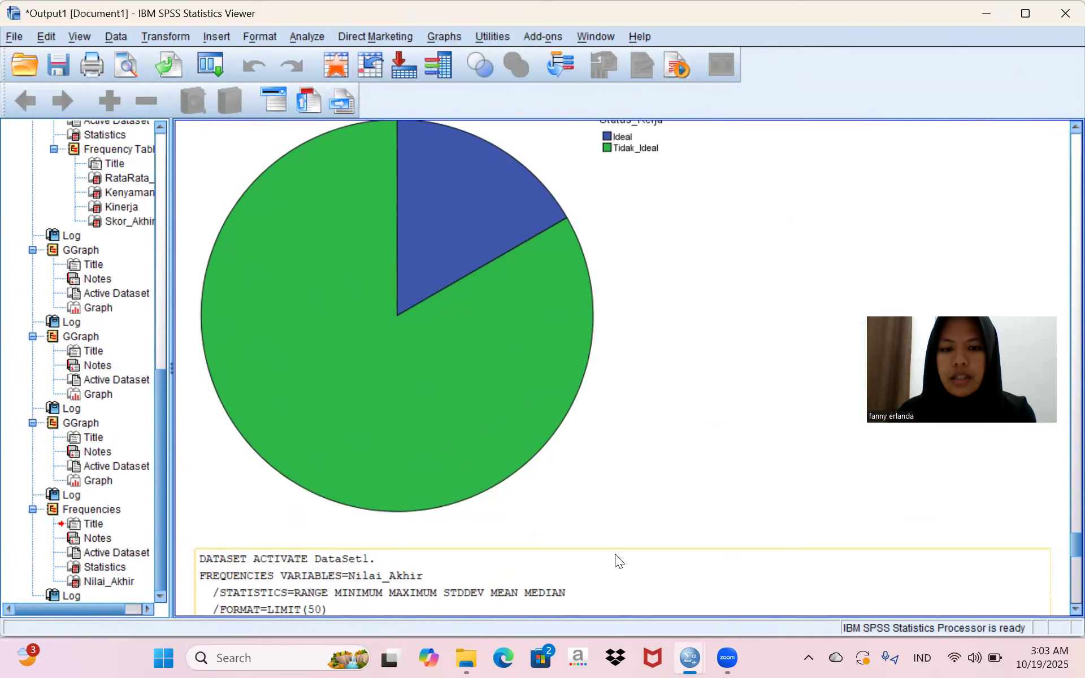
pyautogui.scroll(3, 614, 554)
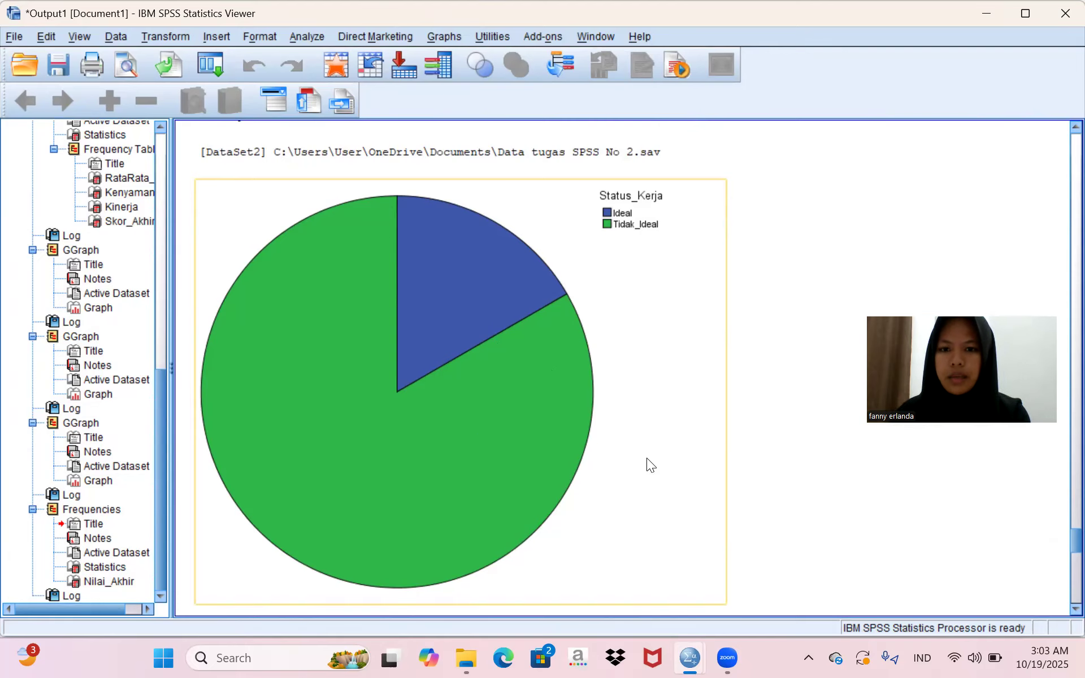
pyautogui.scroll(-3, 650, 458)
pyautogui.scroll(5, 651, 459)
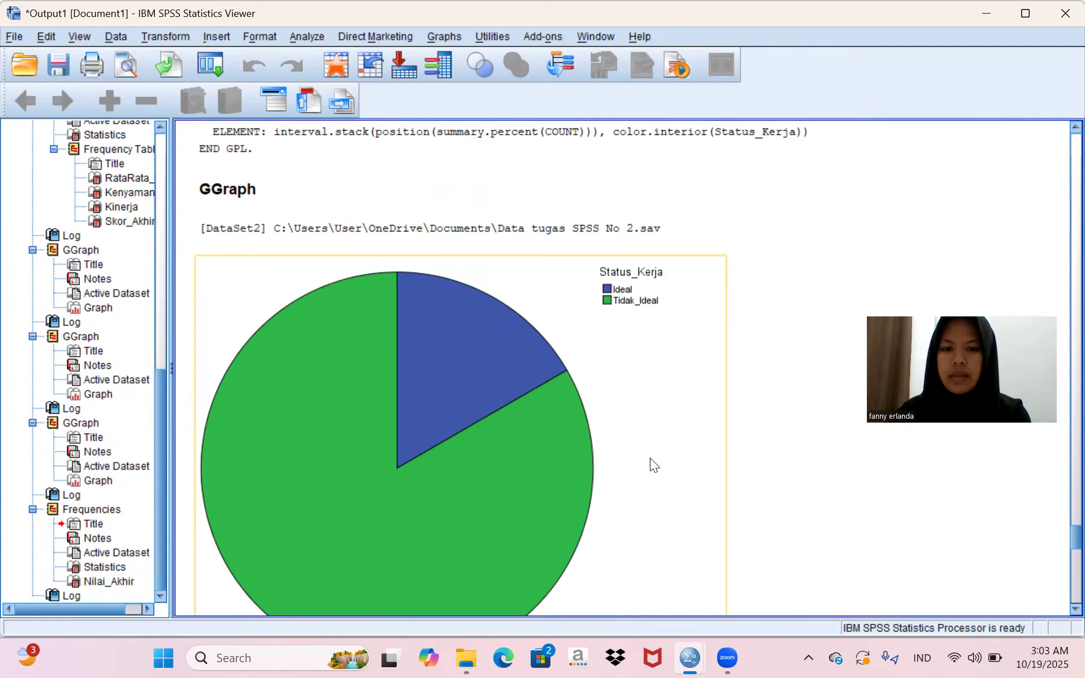
pyautogui.scroll(-2, 651, 457)
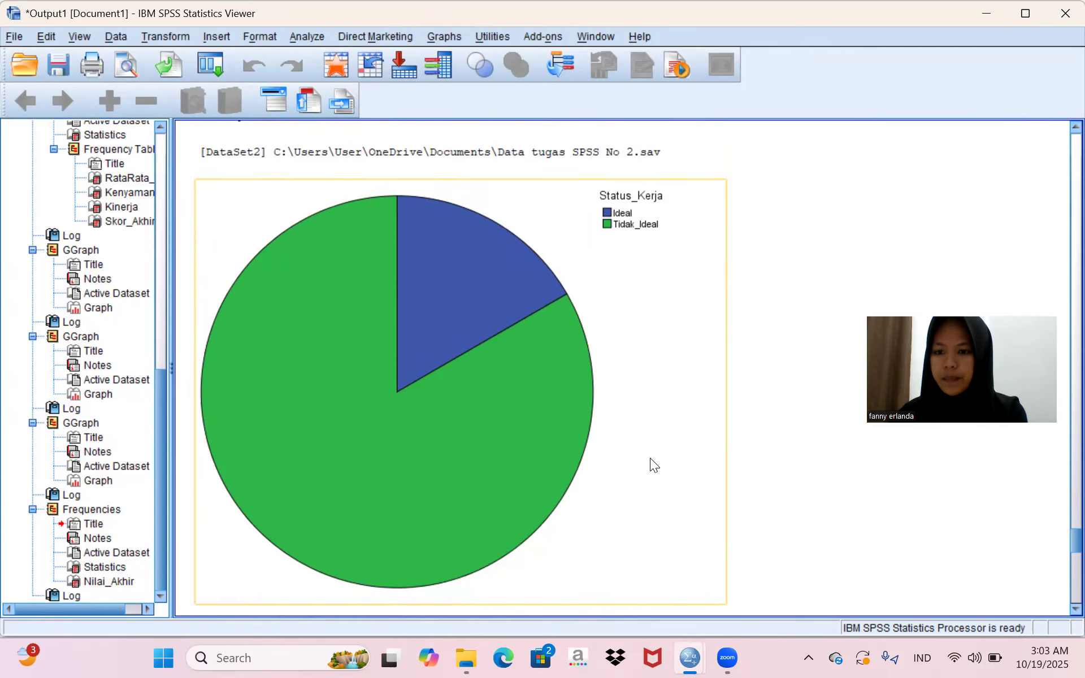